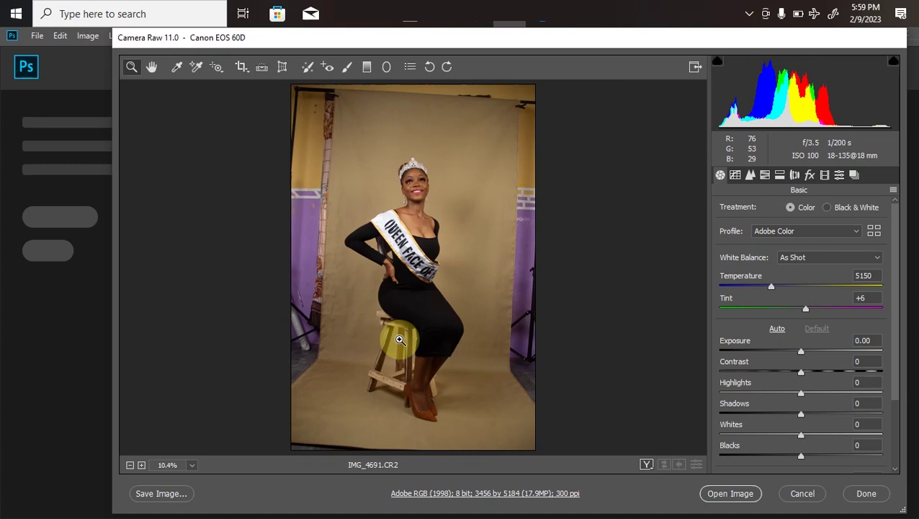
Raise the raw photo's highlights to +9, shadows to +14 and exposure to +0.05.
left_click(802, 393)
left_click_drag(805, 395, 814, 416)
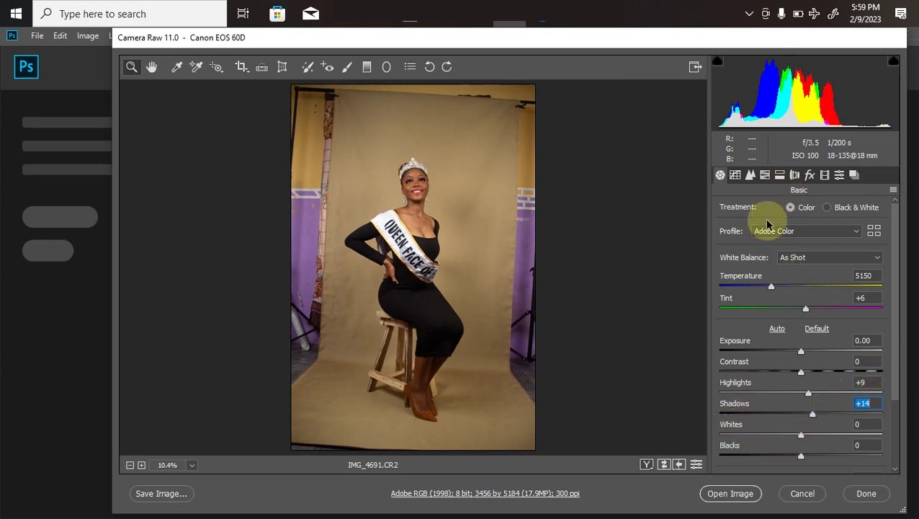
left_click_drag(800, 353, 801, 354)
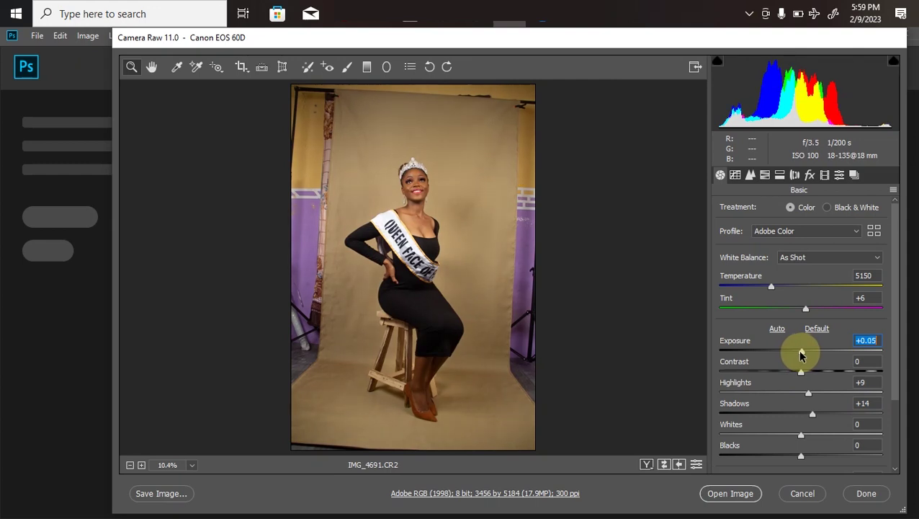
Set the Oranges saturation to +10 and luminance to +12 in the HSL adjustments, and open the image for editing.
left_click(767, 177)
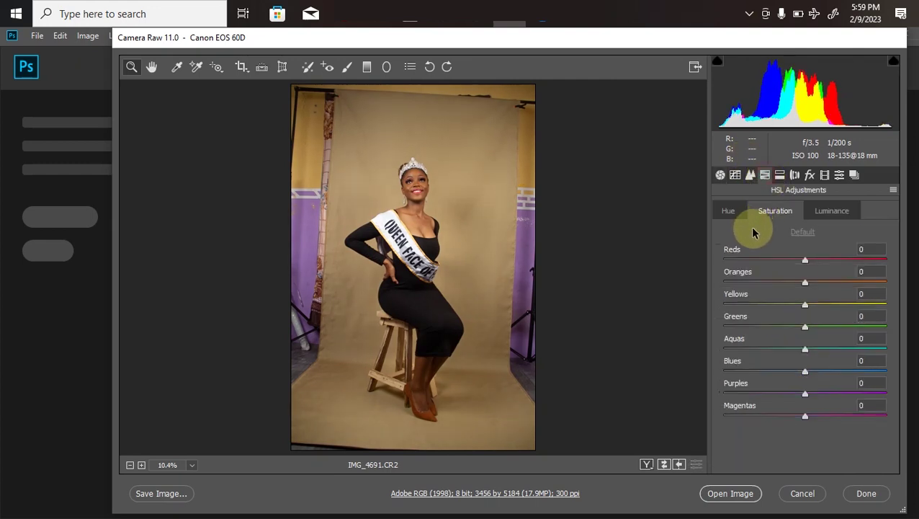
left_click(774, 210)
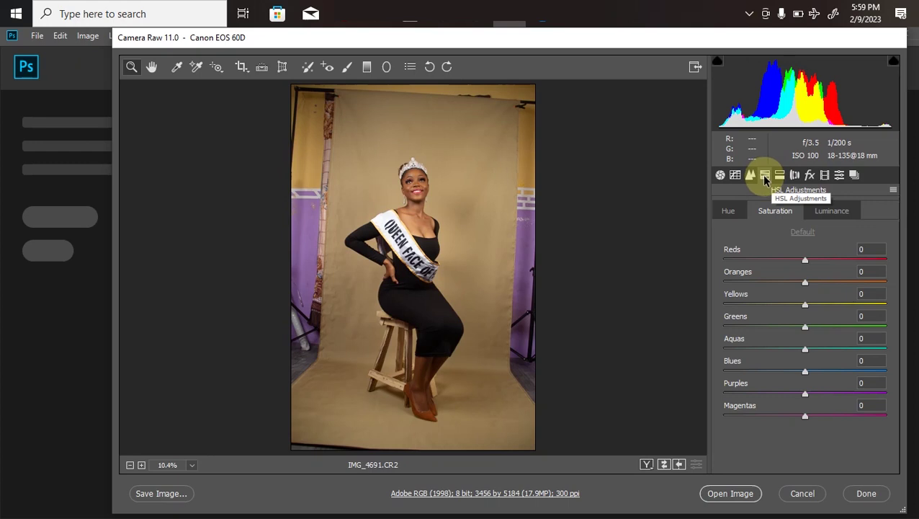
left_click_drag(807, 286, 814, 282)
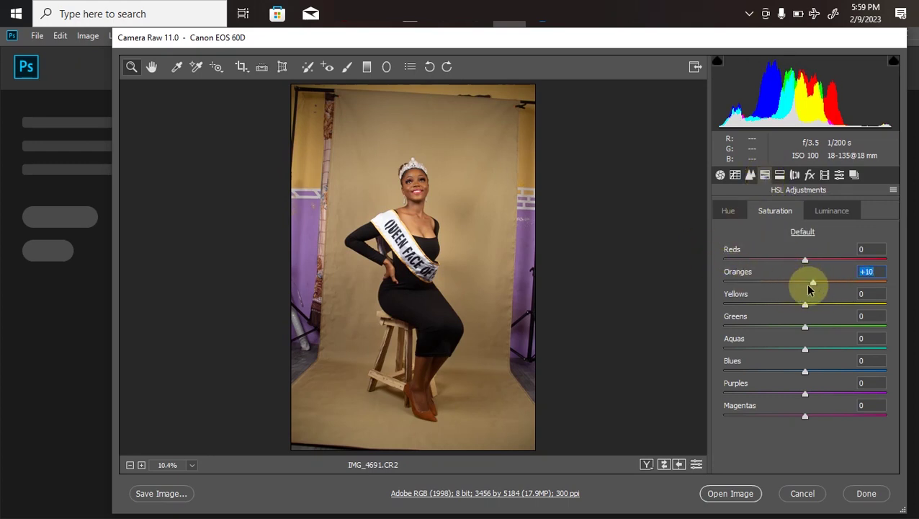
left_click(829, 211)
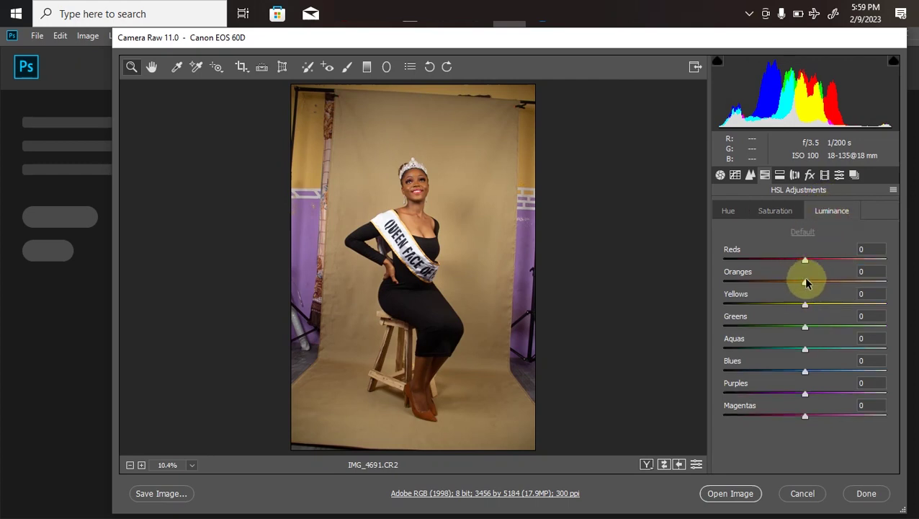
left_click_drag(806, 286, 813, 285)
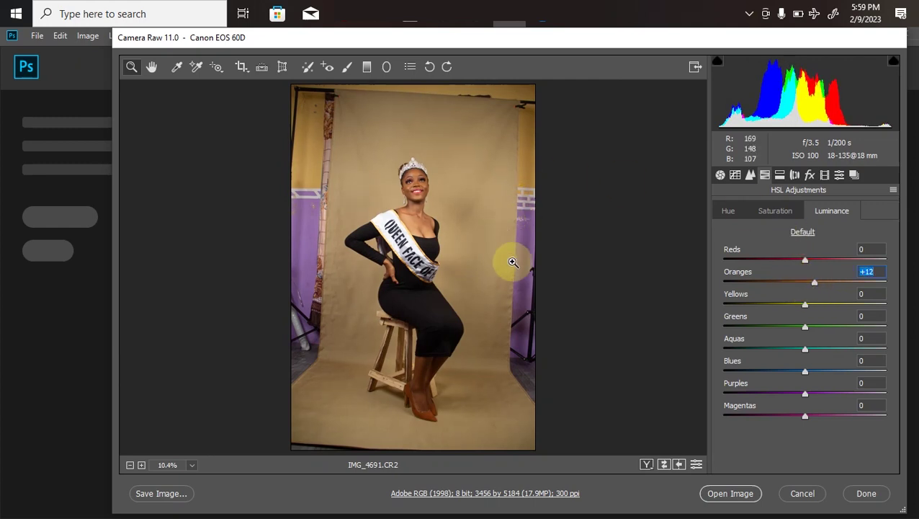
left_click(721, 497)
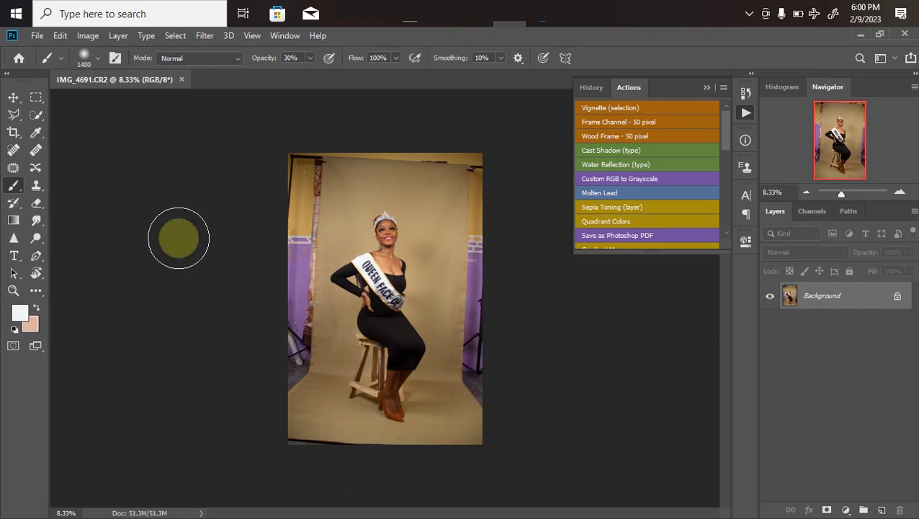
Crop at the 5273 by 6591 ratio with the frame extended past the photo's sides and the picture rotated slightly to straighten it.
left_click(13, 132)
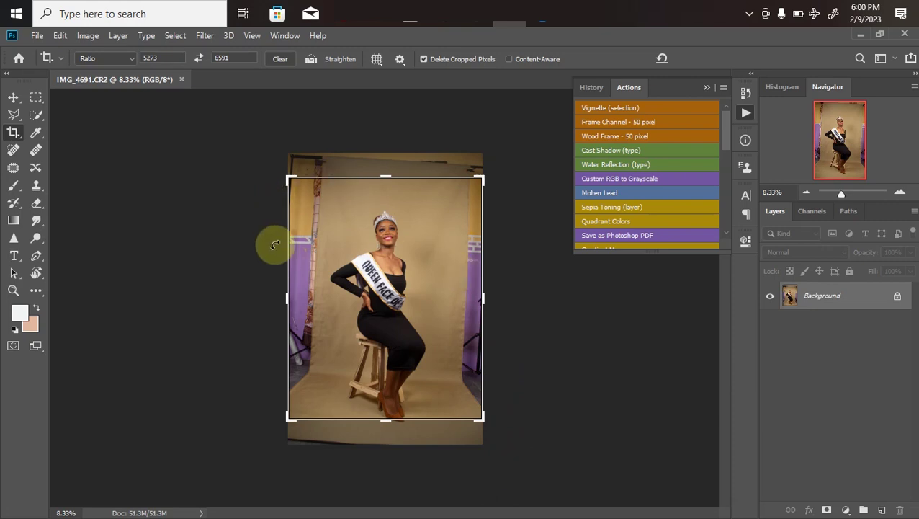
left_click_drag(286, 424, 277, 426)
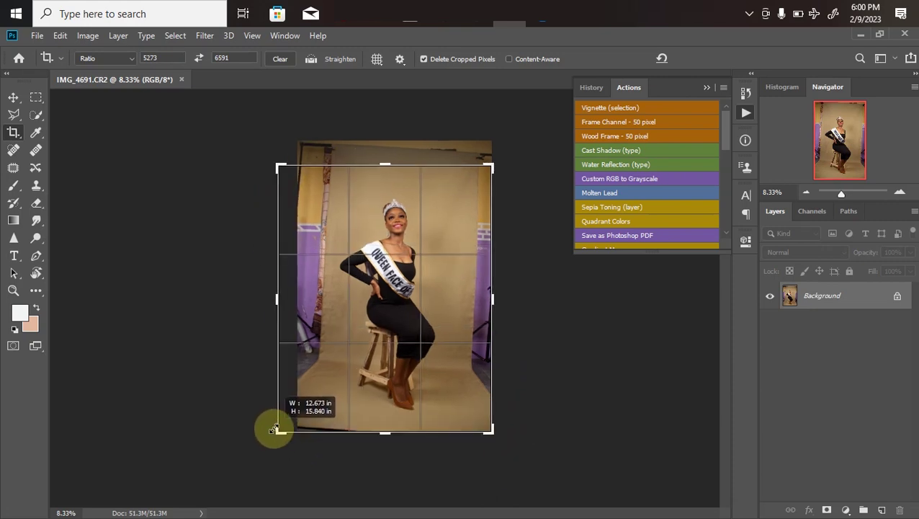
left_click_drag(489, 165, 495, 158)
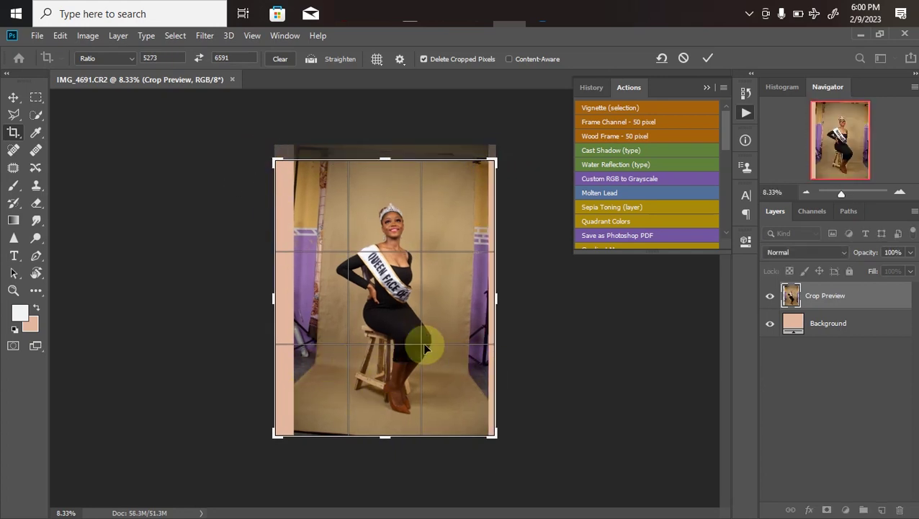
left_click_drag(246, 144, 246, 144)
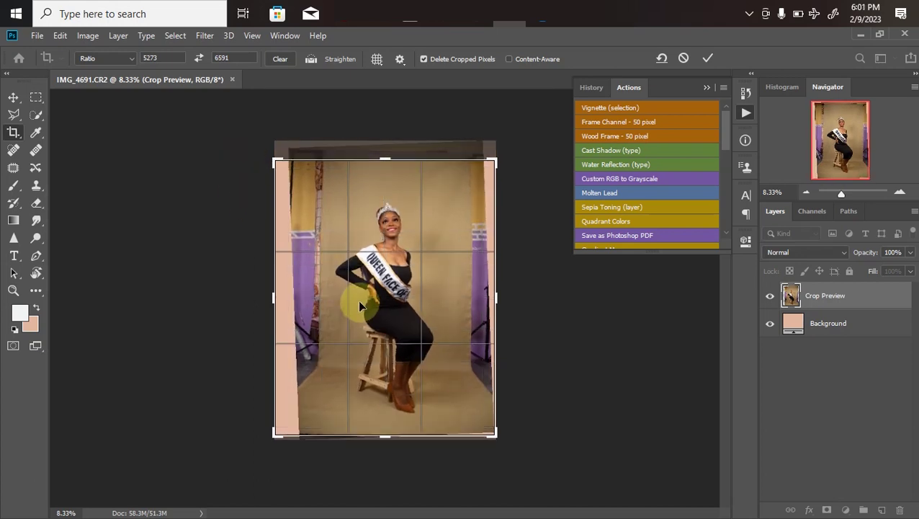
left_click_drag(387, 362, 387, 367)
double_click(386, 364)
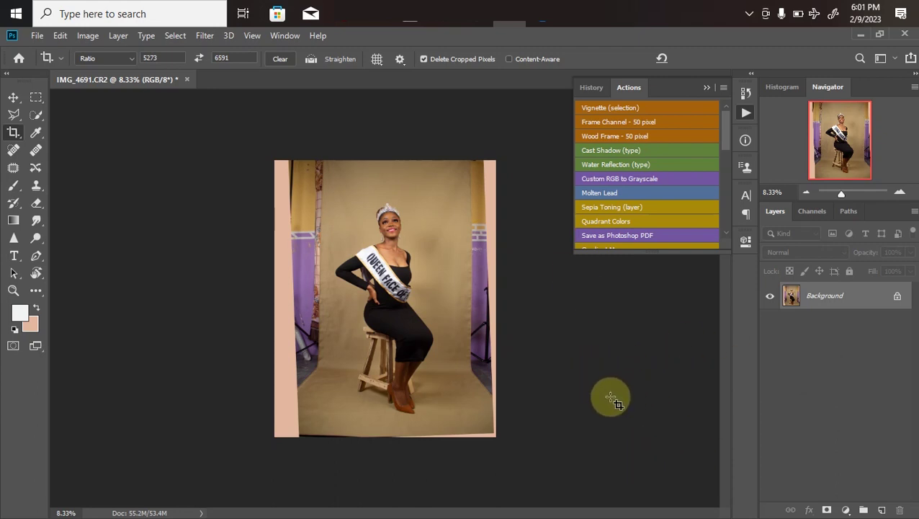
Duplicate the Background layer and stretch the strip right of the woman outward to about 229% width, so plain backdrop fills that side.
key("ctrl")
key("ctrl+j")
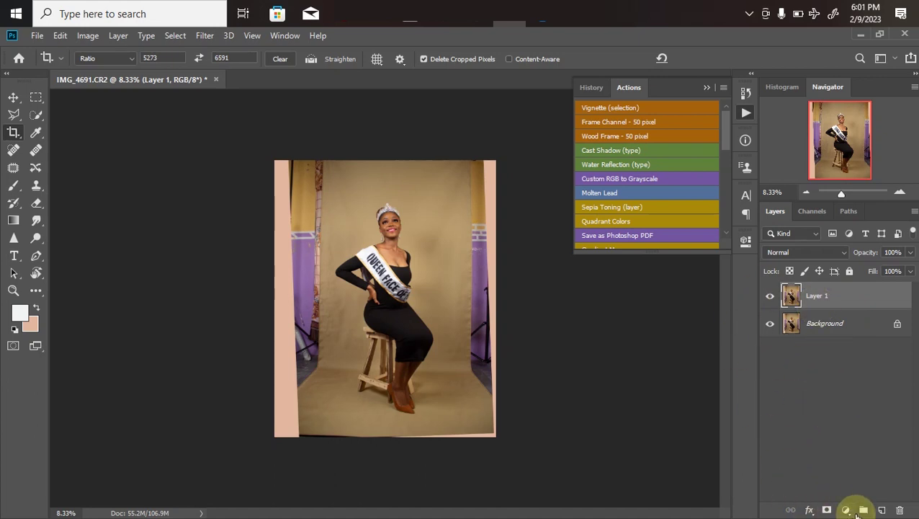
left_click(36, 97)
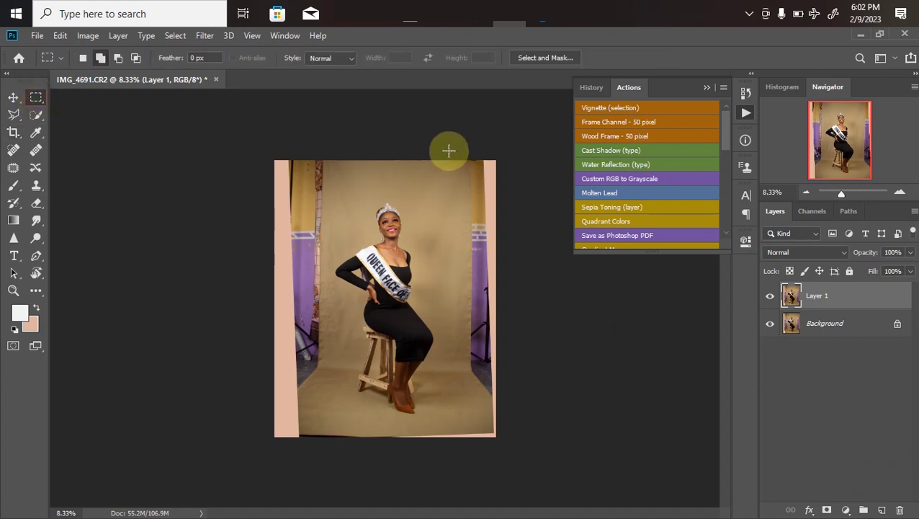
left_click_drag(517, 301, 548, 516)
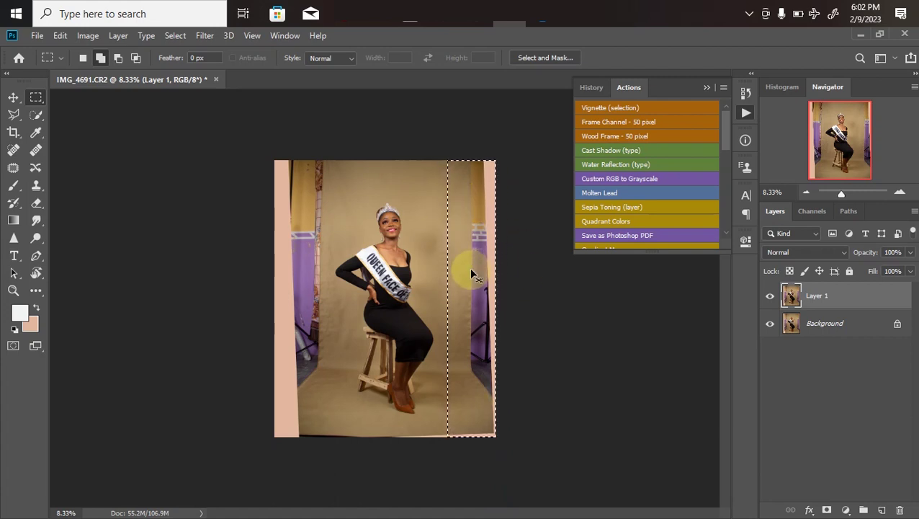
key("ctrl+t")
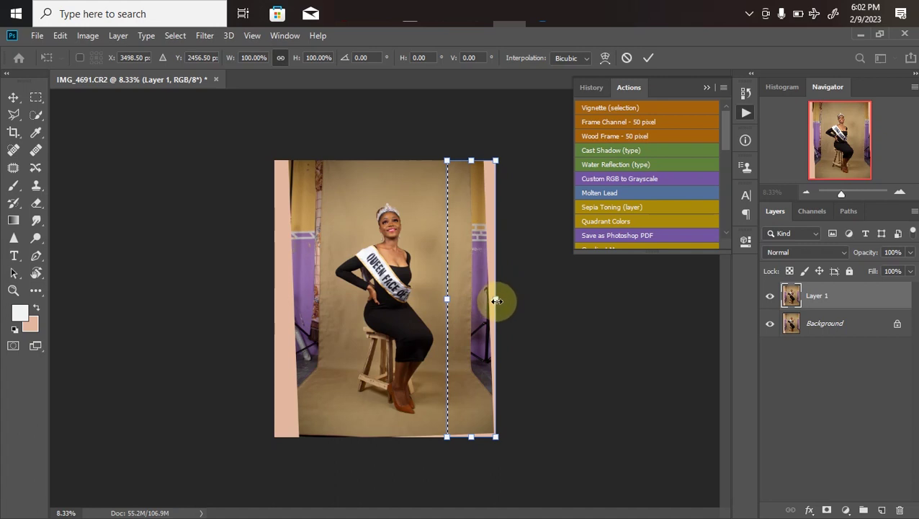
left_click_drag(493, 297, 558, 297)
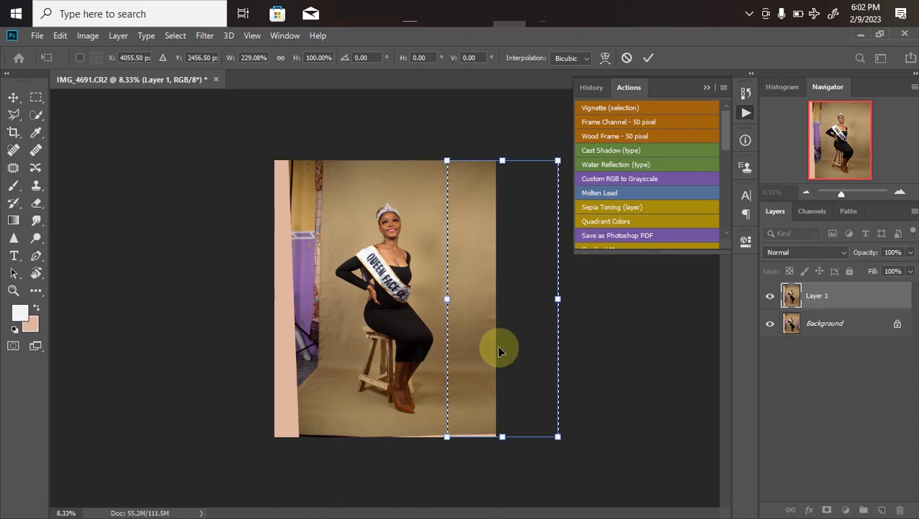
key("m")
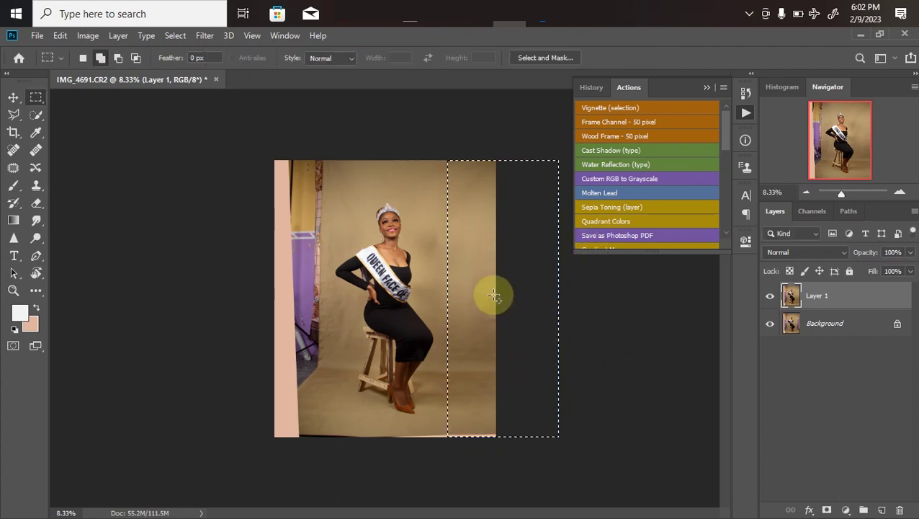
left_click(495, 298)
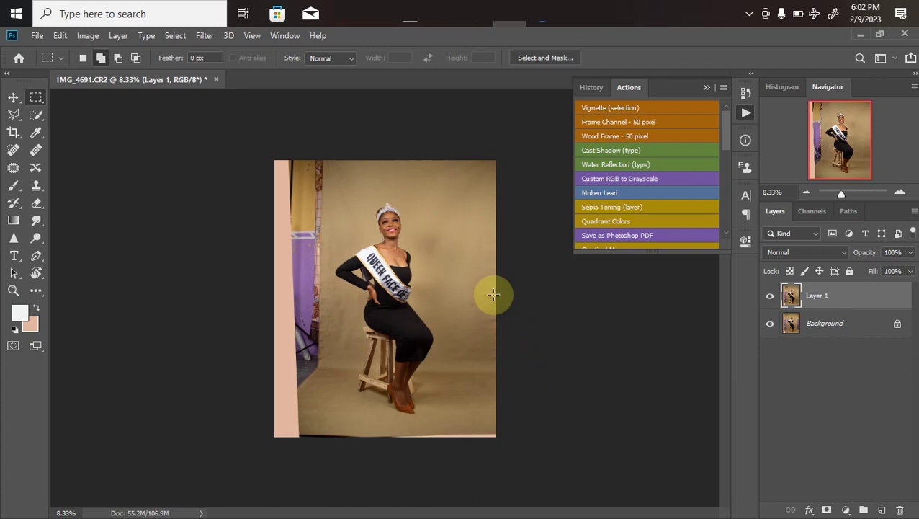
Select the full-height strip left of the woman, stretch it outward to about 593% width to fill that side with backdrop, and deselect.
left_click_drag(275, 160, 333, 464)
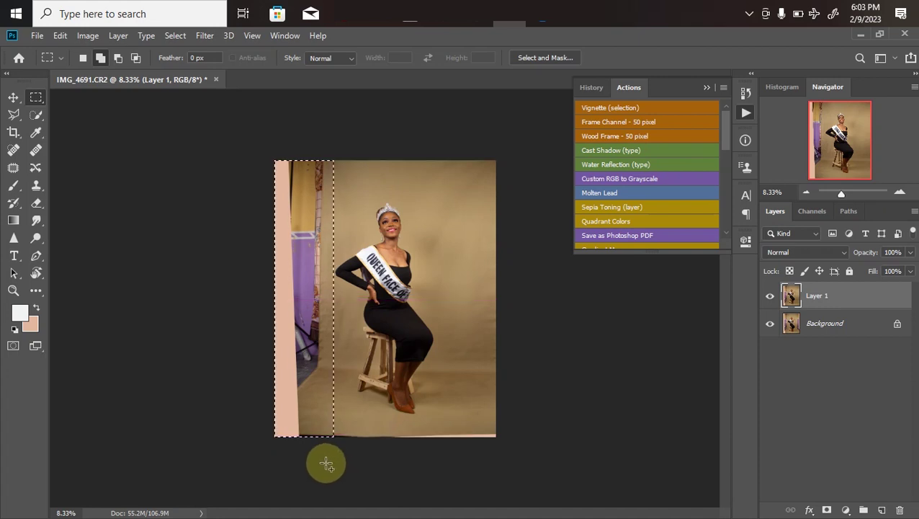
scroll(326, 465, "up", 5)
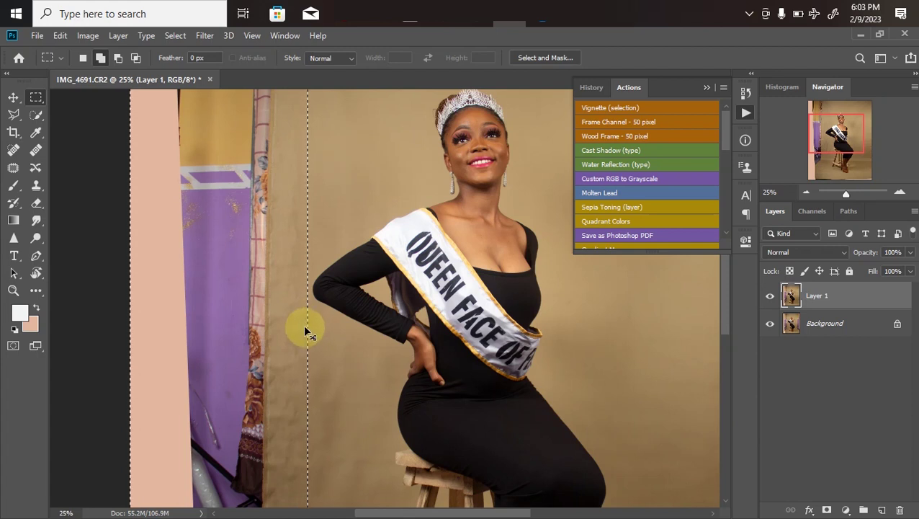
scroll(305, 330, "down", 1)
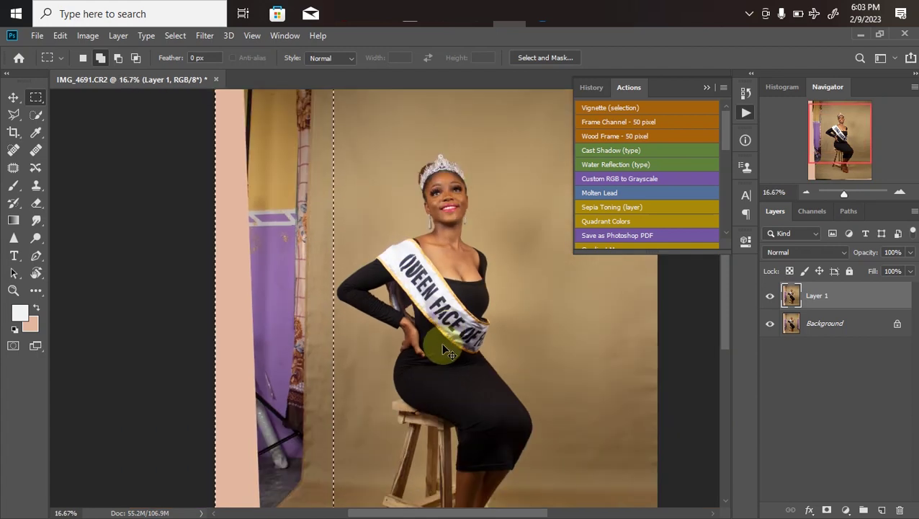
scroll(443, 347, "down", 1)
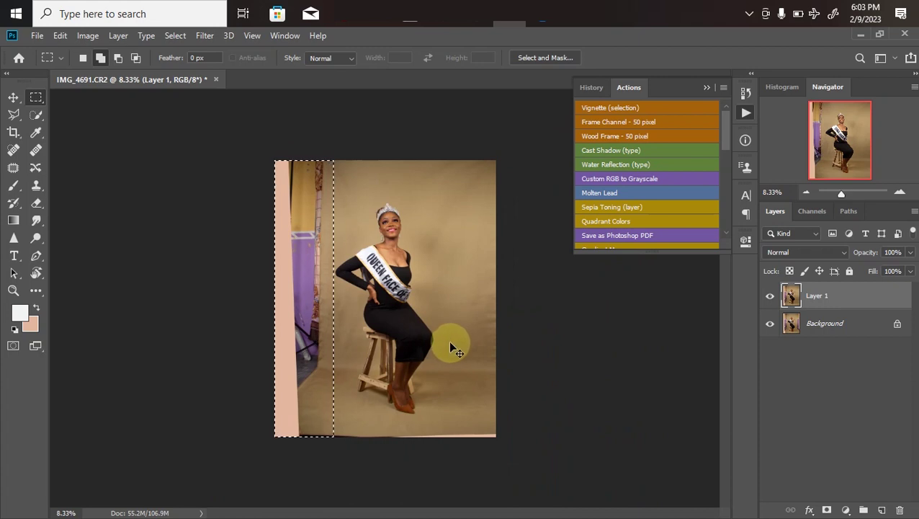
key("ctrl+t")
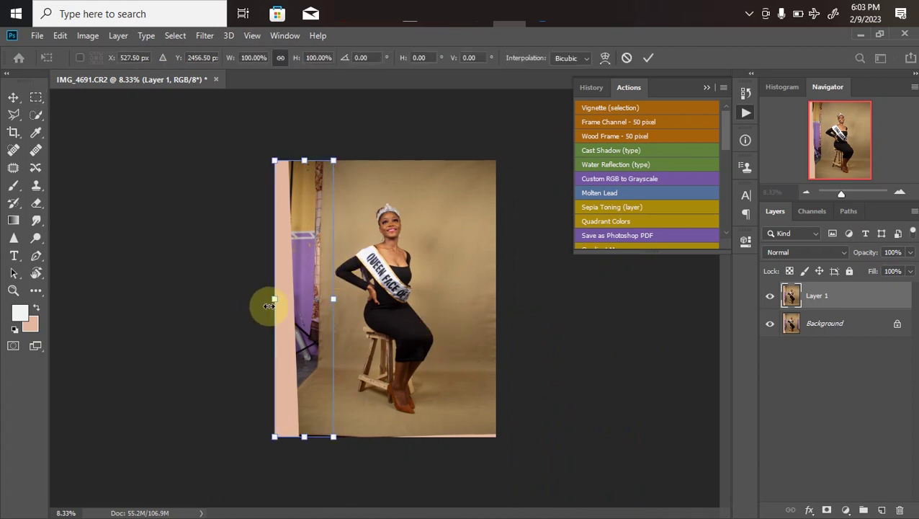
left_click_drag(275, 300, 4, 296)
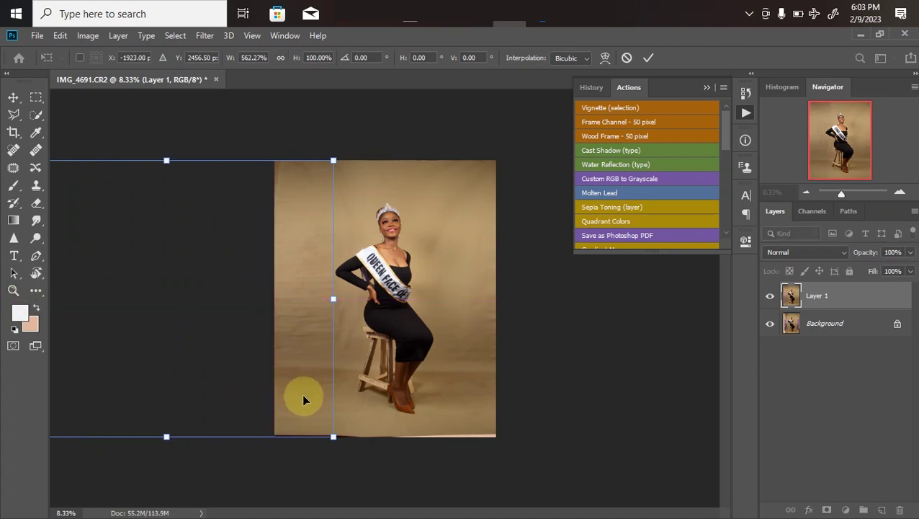
key("ctrl+minus")
left_click_drag(94, 301, 82, 299)
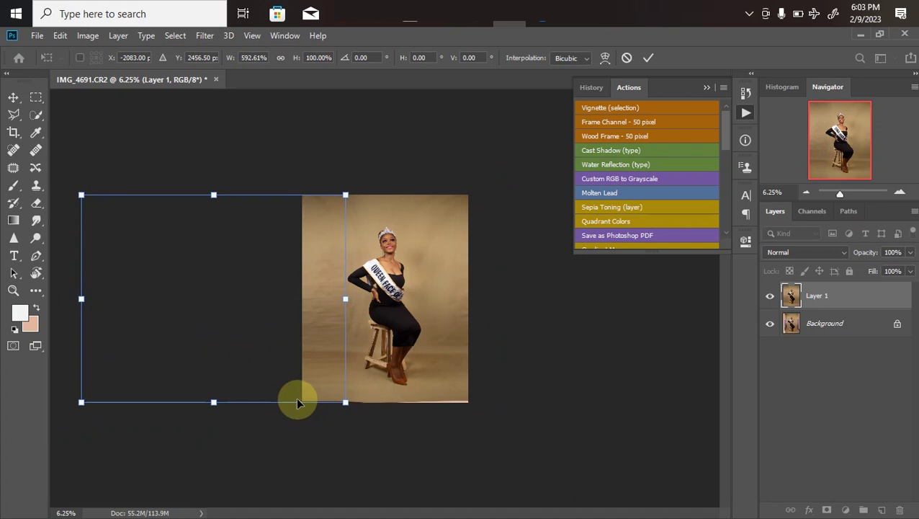
key("Return")
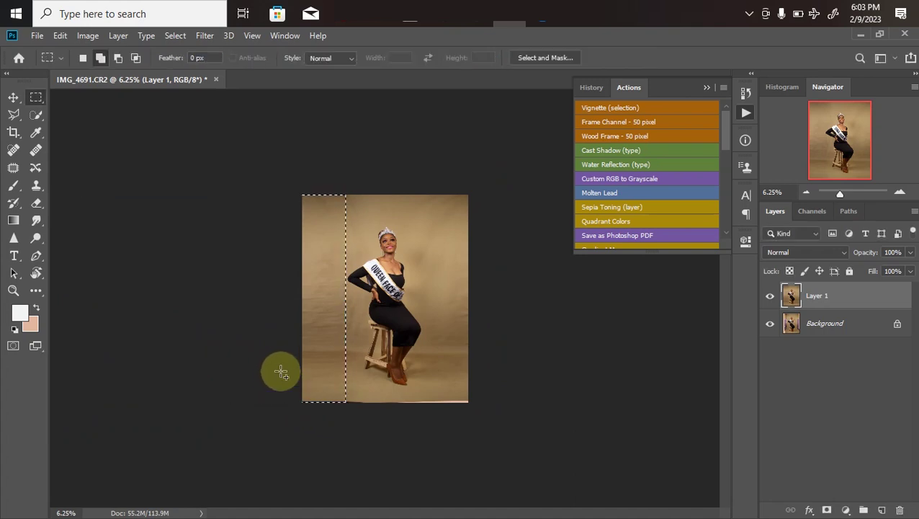
key("ctrl+d")
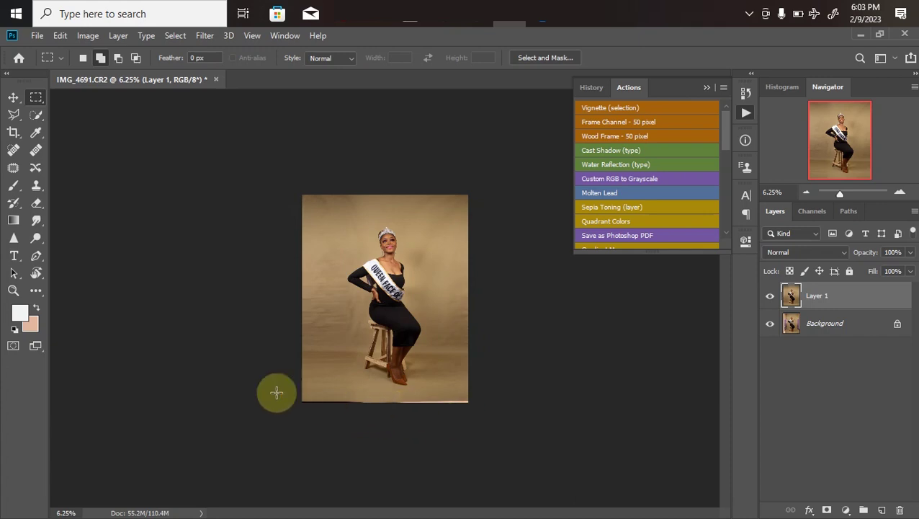
Select the floor strip below the woman's feet and stretch it downward to 300% height to cover the uneven bottom edge.
left_click_drag(279, 388, 597, 516)
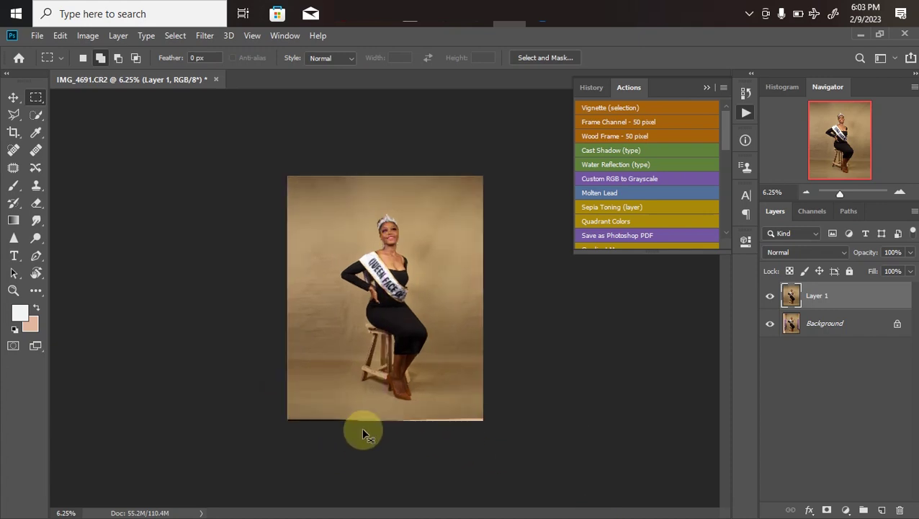
key("ctrl+plus")
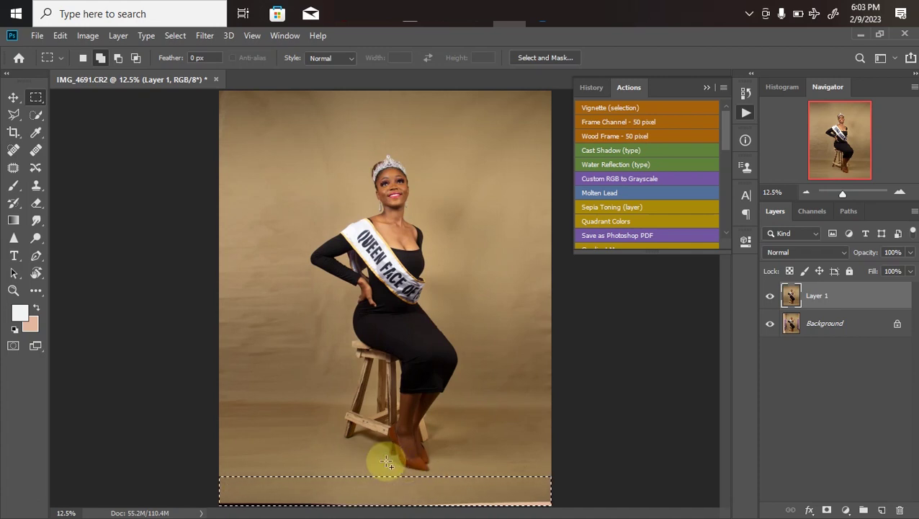
key("ctrl+minus")
key("ctrl+minus")
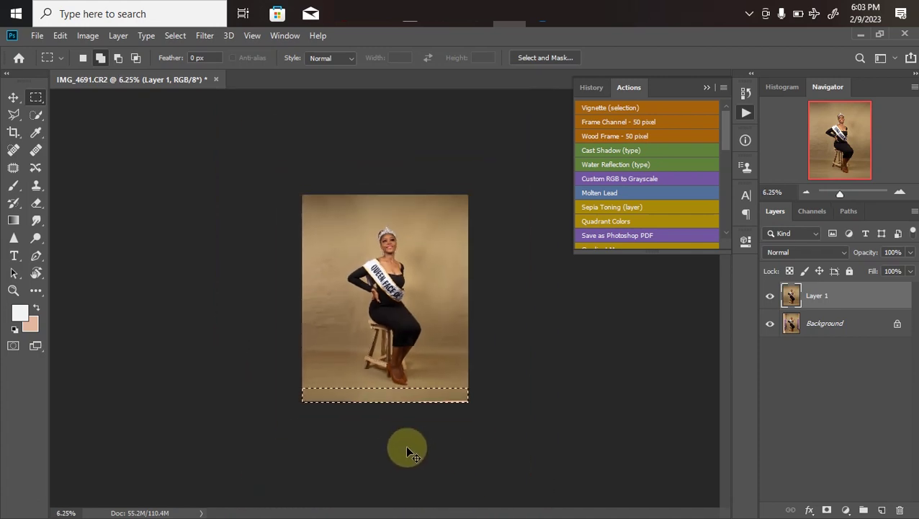
key("ctrl+t")
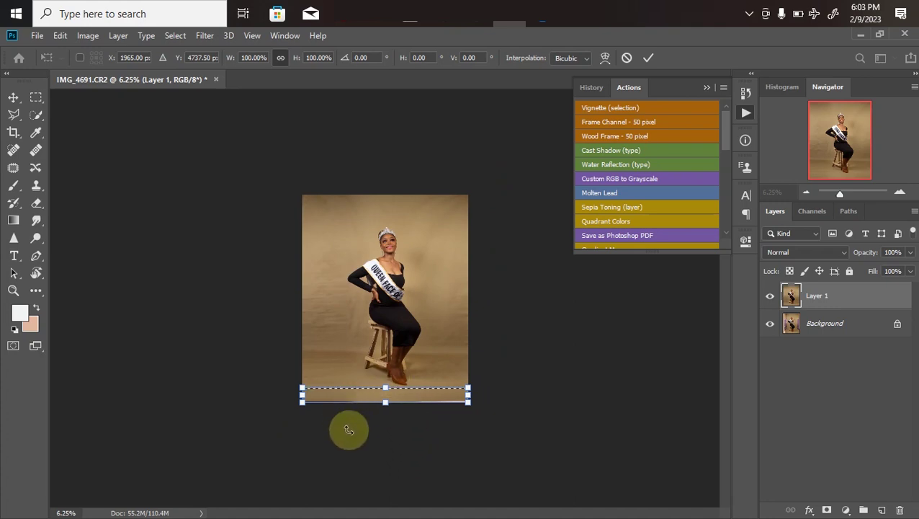
left_click_drag(385, 401, 386, 432)
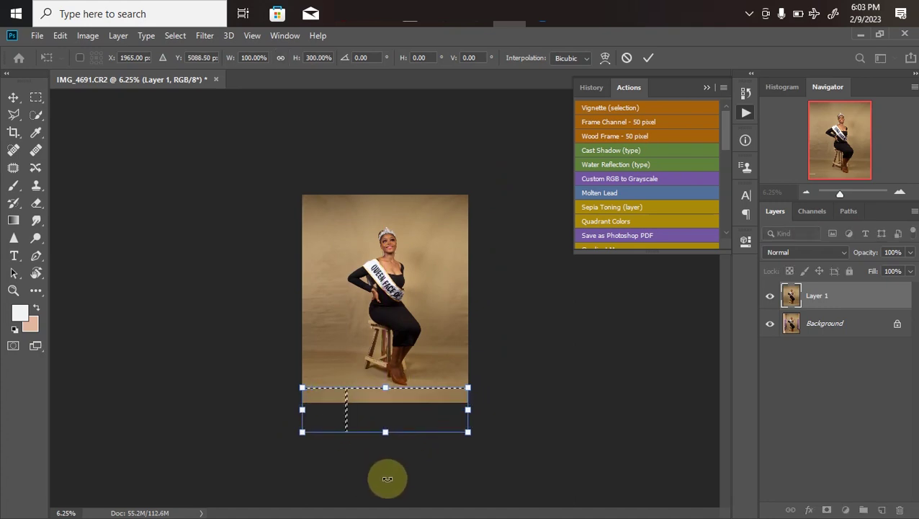
key("Return")
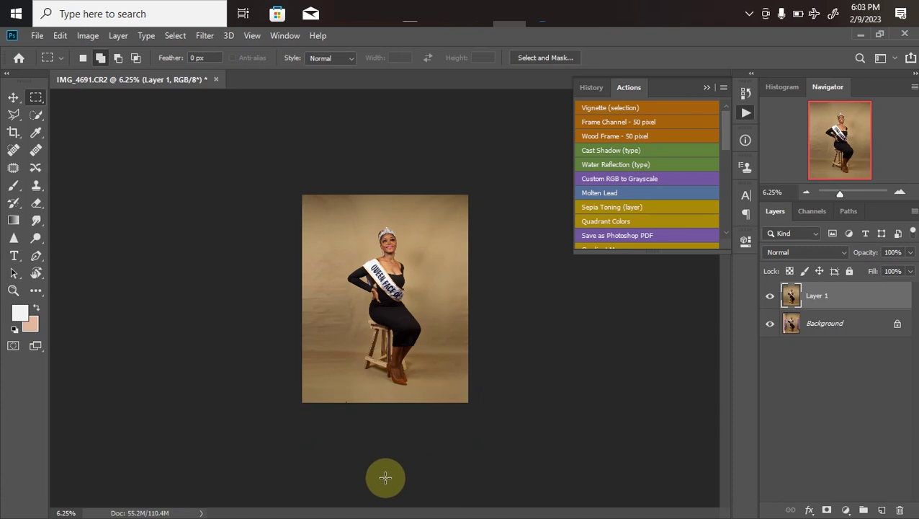
Examine the portrait's stretched backdrop close up and as a whole.
key("ctrl+plus")
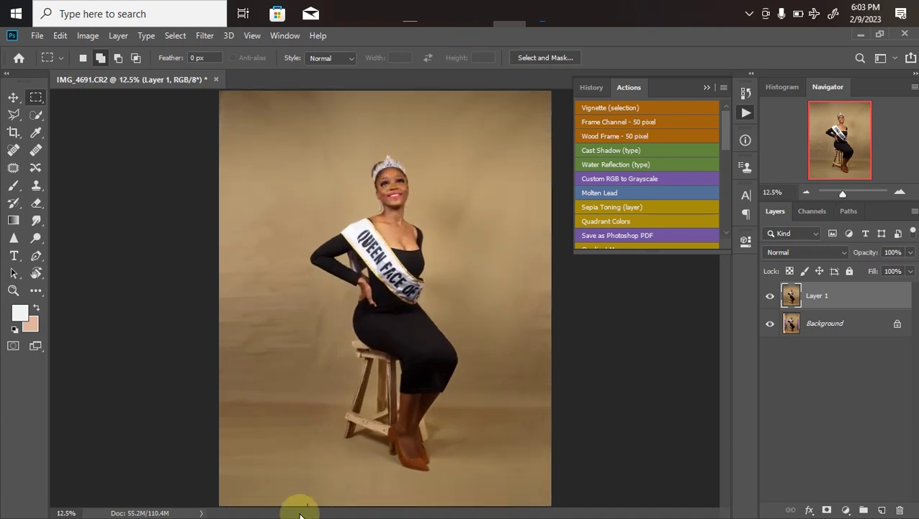
key("ctrl+minus")
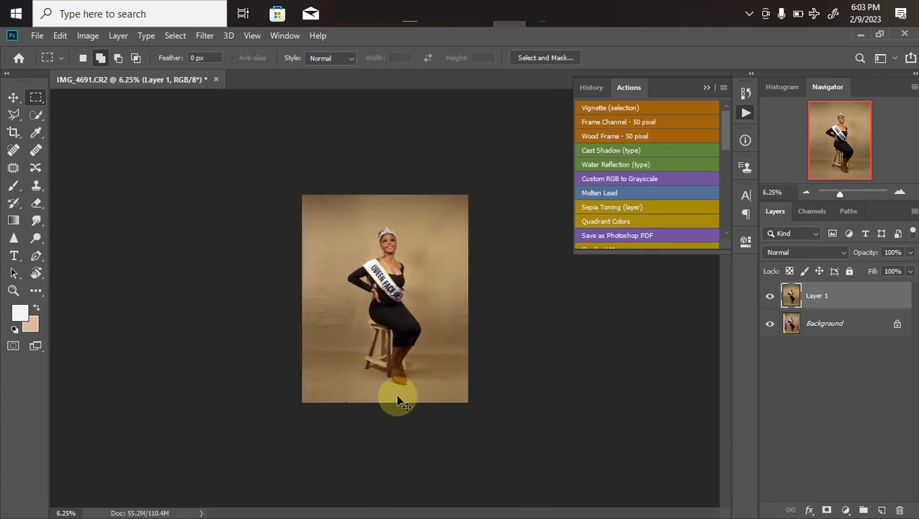
key("ctrl+plus")
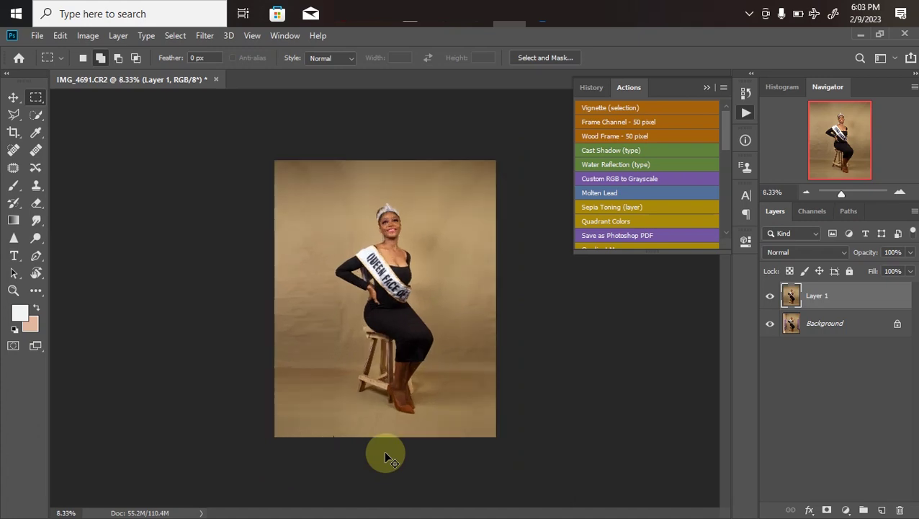
key("ctrl+minus")
key("ctrl+minus")
key("ctrl+plus")
key("ctrl+plus")
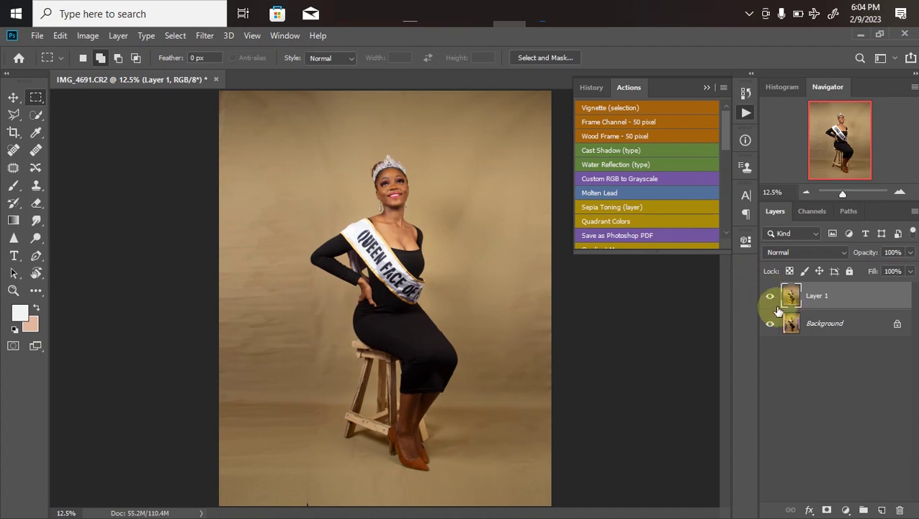
key("ctrl+minus")
key("ctrl+minus")
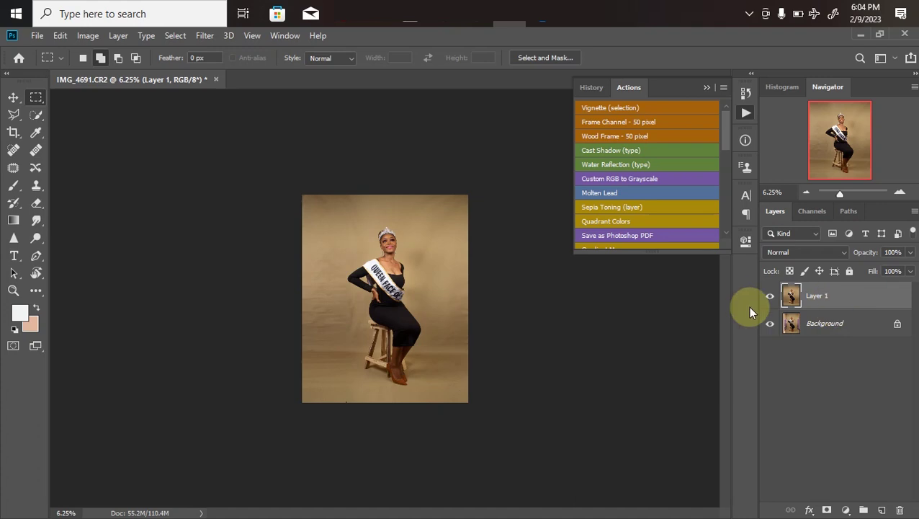
Duplicate Layer 1 and select the woman and her stool on the copy with the Quick Selection tool.
key("ctrl+j")
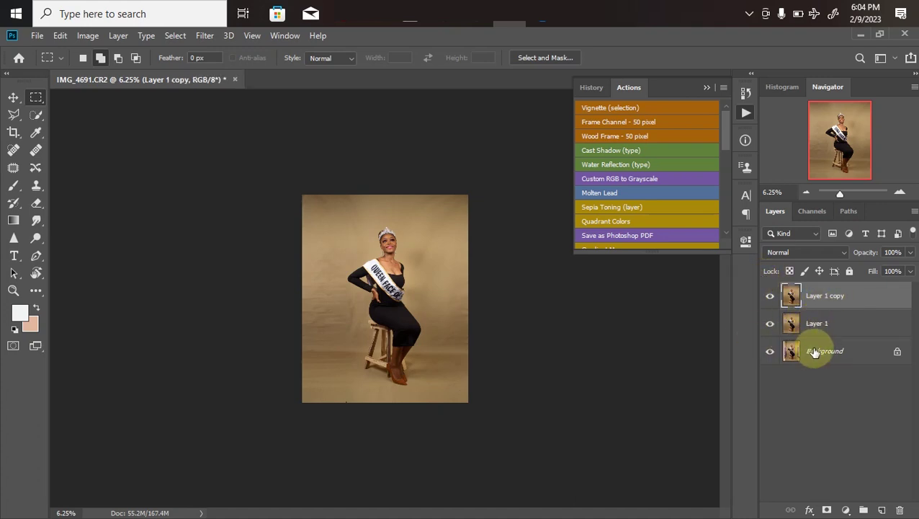
key("ctrl+plus")
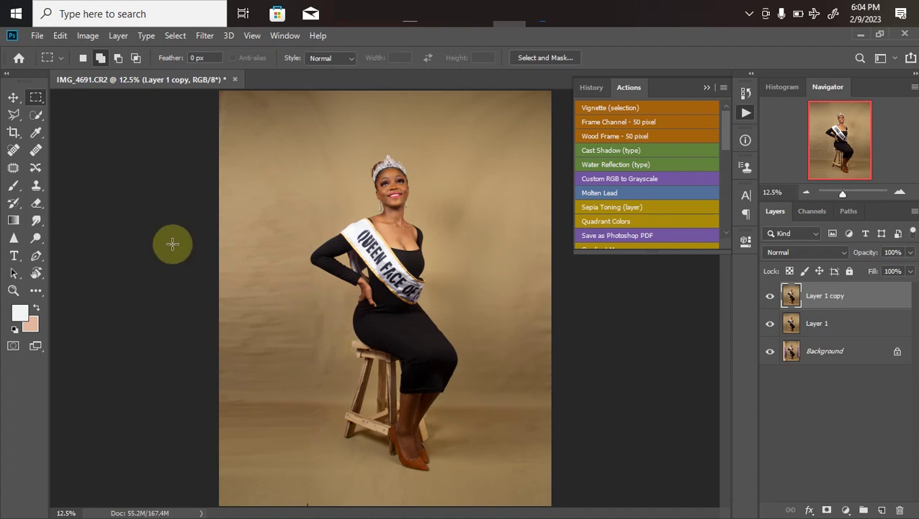
left_click(35, 118)
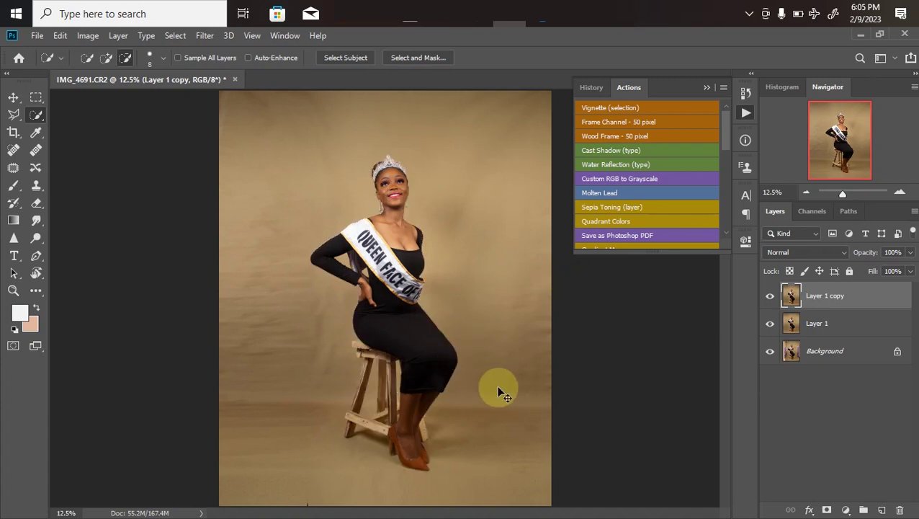
scroll(497, 388, "up", 2)
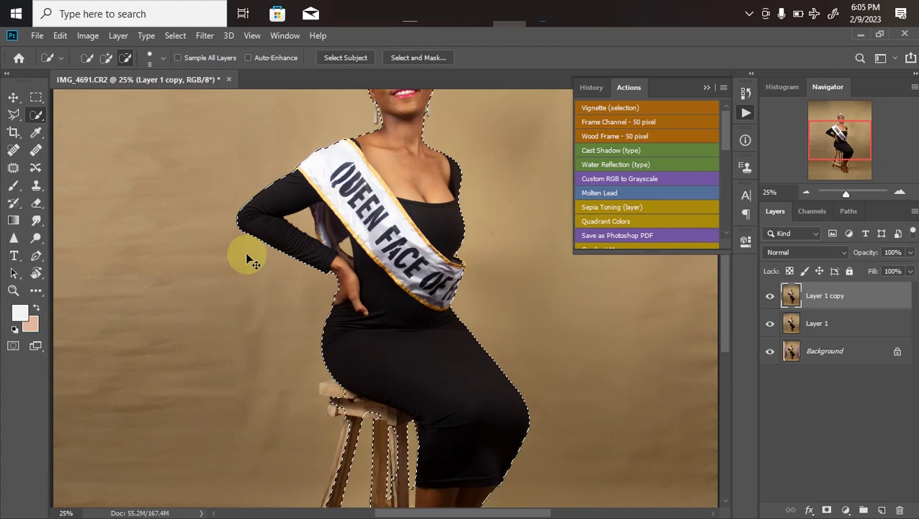
Inspect the selection outline around the woman, the stool legs and the shoes.
key("ctrl+plus")
key("ctrl+minus")
key("ctrl+minus")
key("ctrl+minus")
key("ctrl+plus")
key("ctrl+plus")
mouse_move(420, 439)
left_mouse_down()
mouse_move(369, 188)
mouse_move(318, 361)
mouse_move(416, 414)
left_mouse_up()
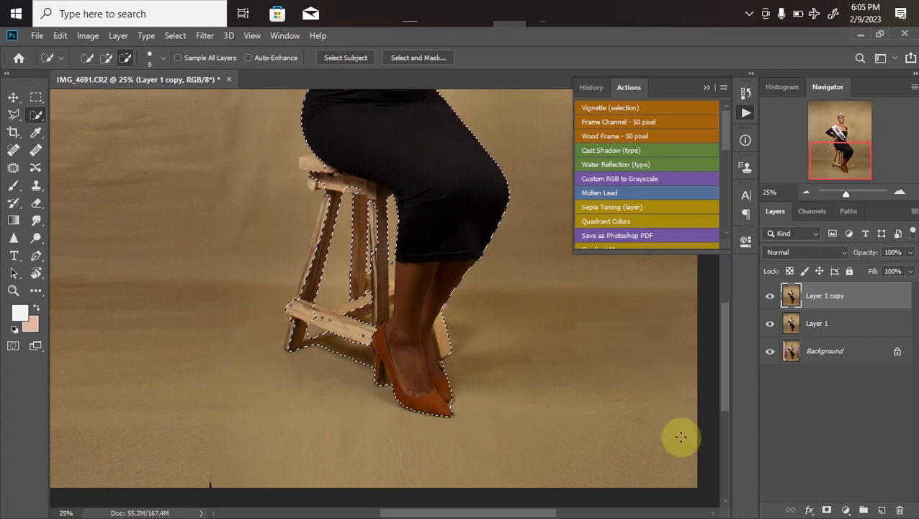
left_click(308, 180)
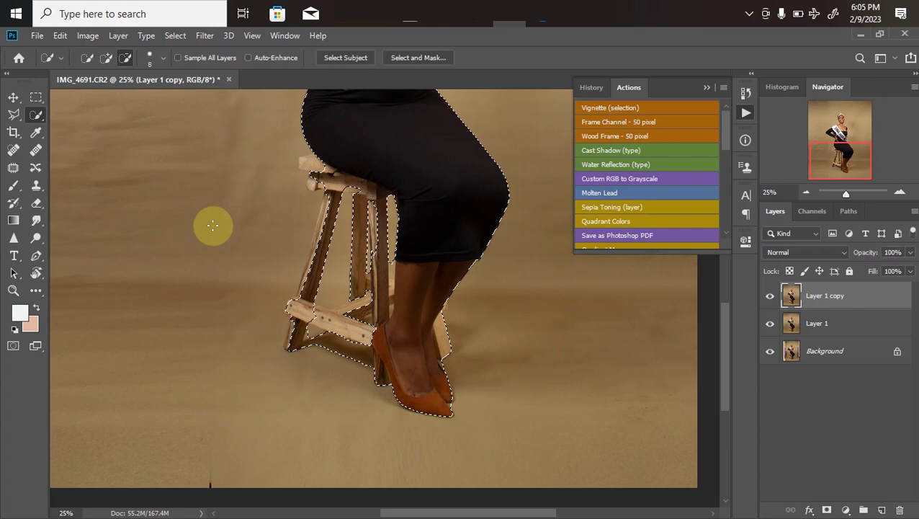
left_click(281, 331)
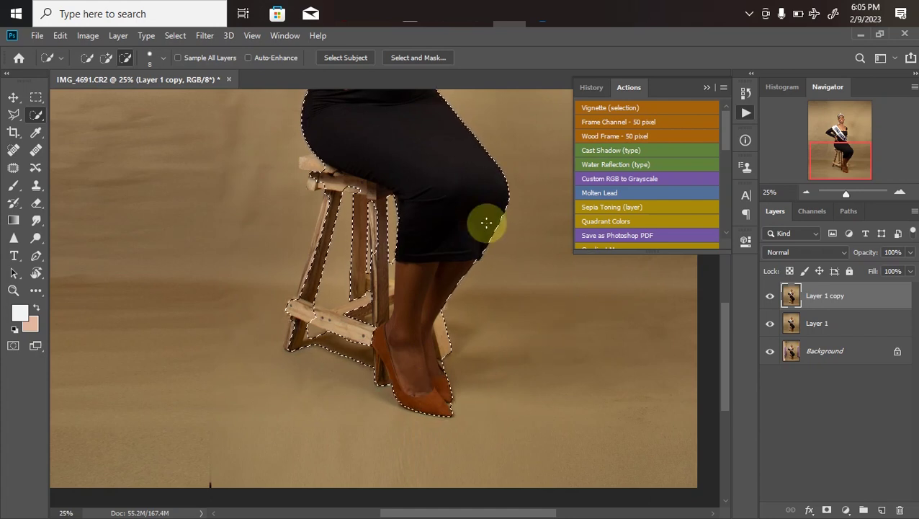
Subtract the sliver of floor between the stool's front leg and the shoe from the selection with the Polygonal Lasso tool.
key("ctrl+plus")
key("ctrl+plus")
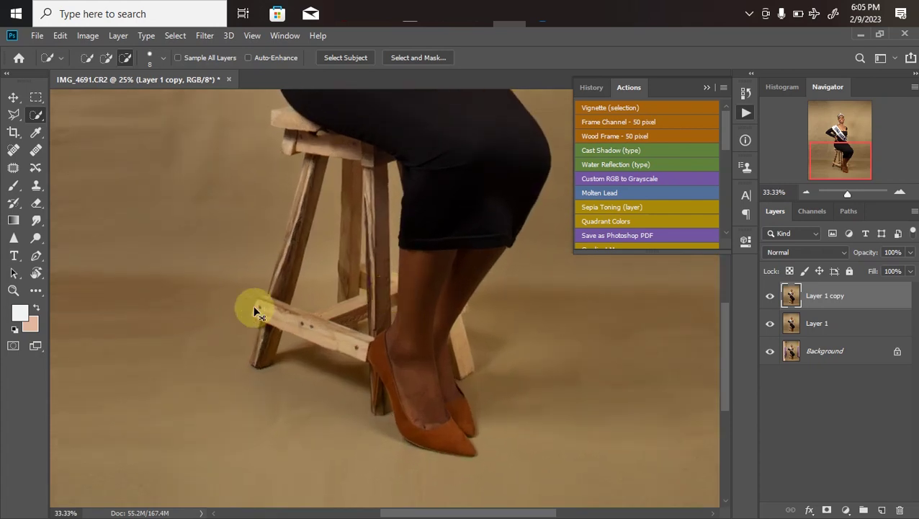
left_click_drag(421, 411, 417, 244)
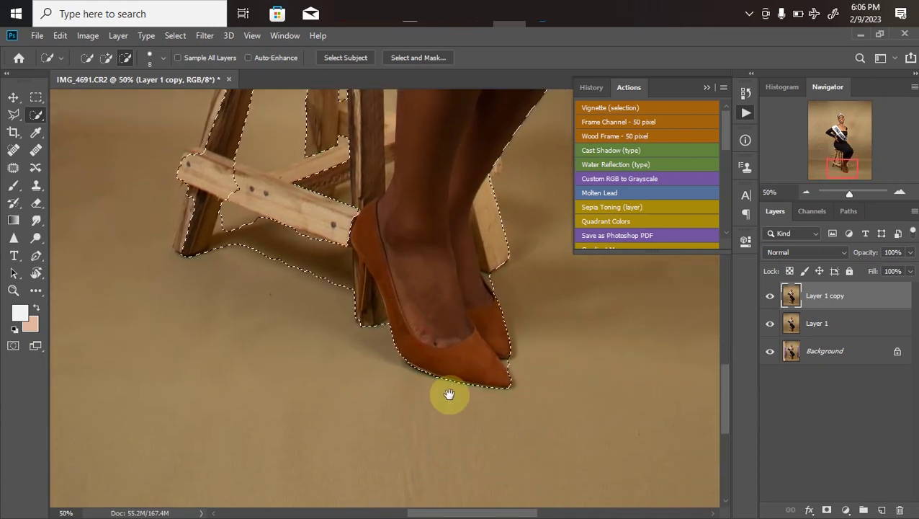
left_click(13, 116)
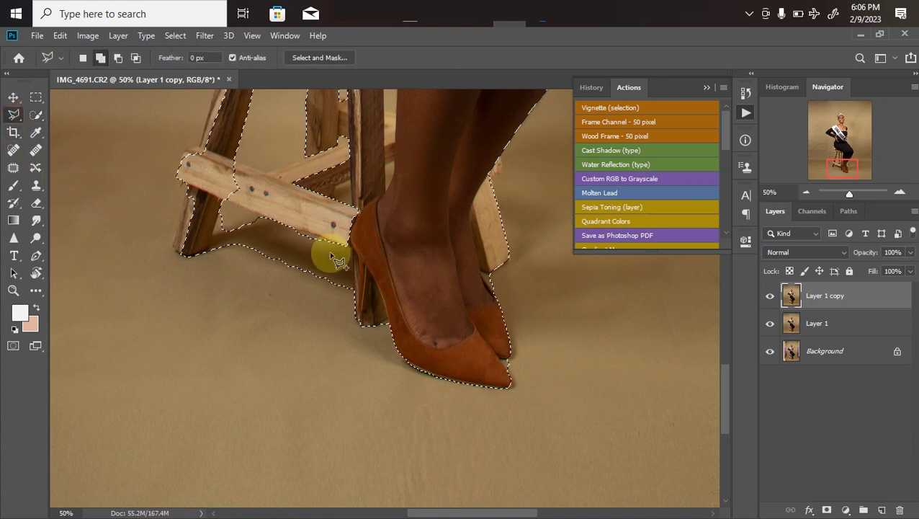
key("ctrl+plus")
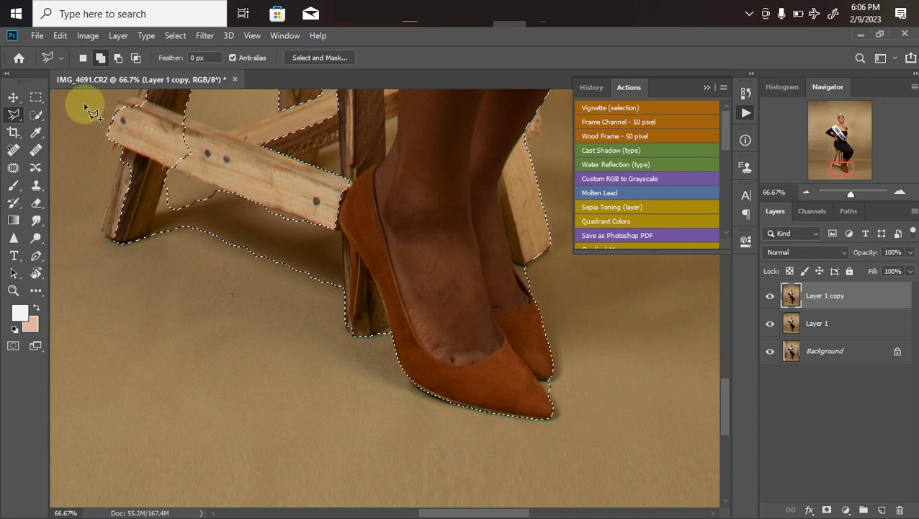
left_click(100, 58)
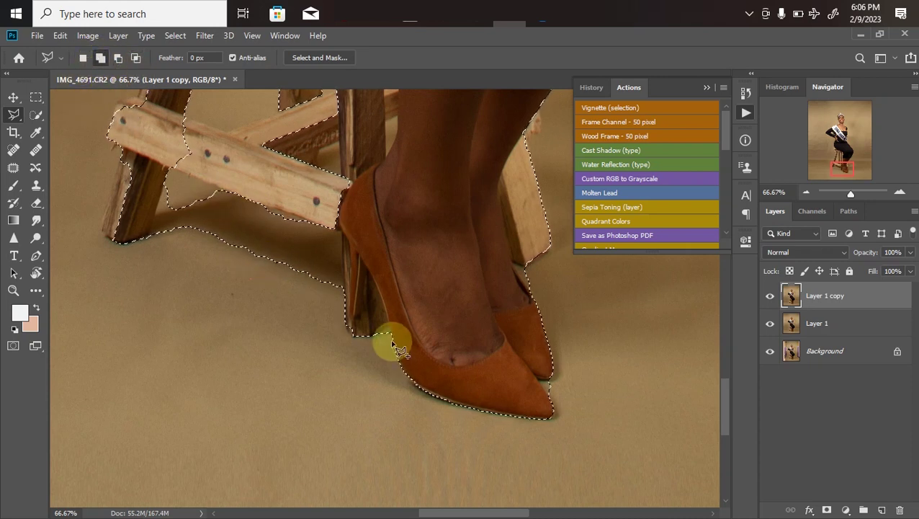
key("ctrl+plus")
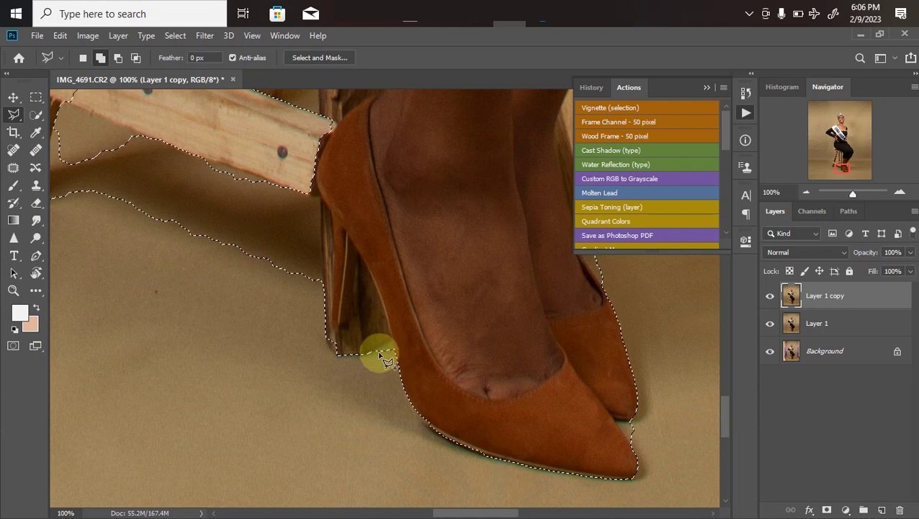
left_click(117, 58)
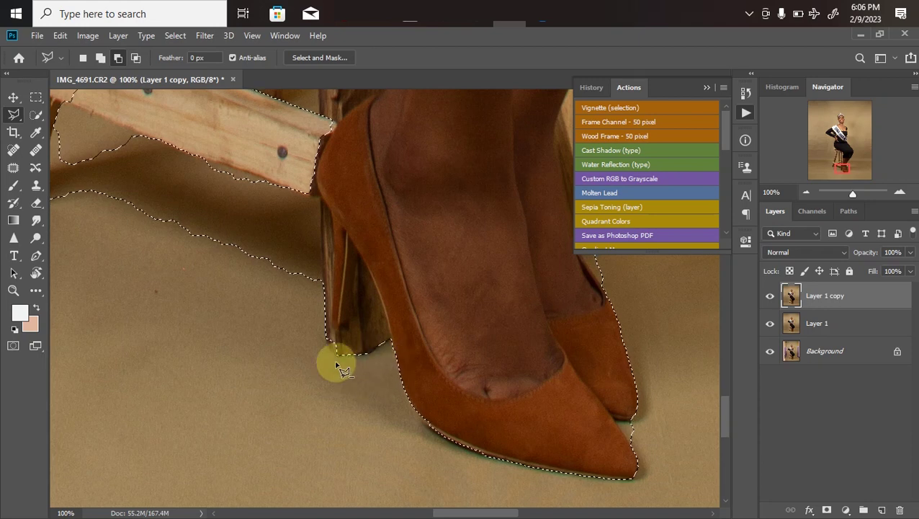
Add the missing lower corner of the stool leg behind the heel to the selection with the Polygonal Lasso tool.
left_click_drag(334, 296, 415, 353)
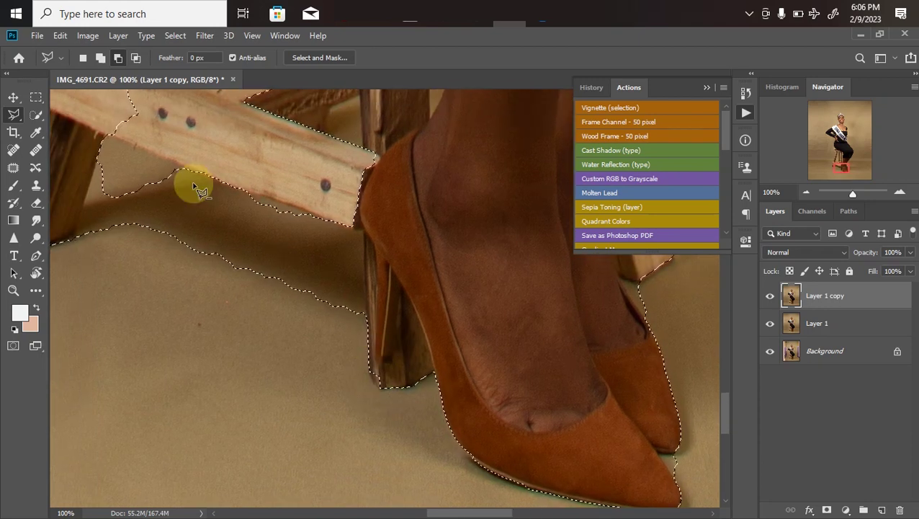
left_click(100, 58)
left_click(382, 389)
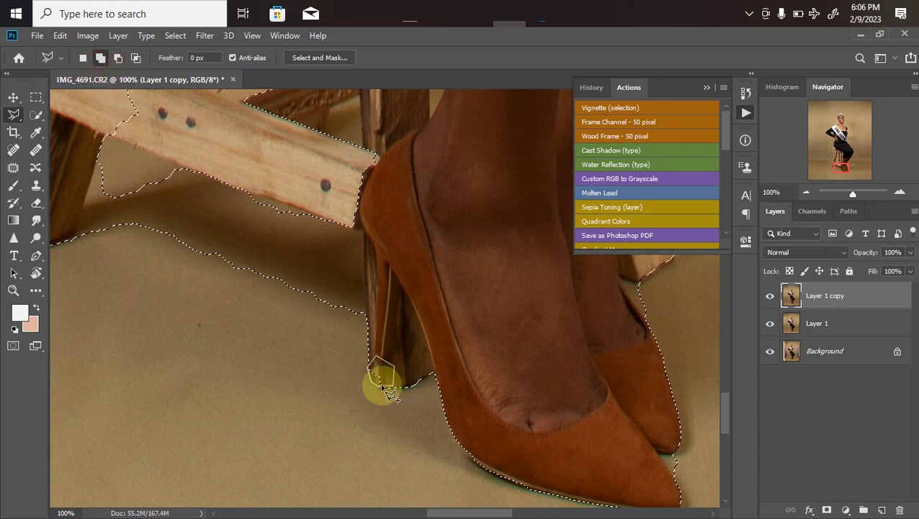
left_click_drag(380, 389, 369, 319)
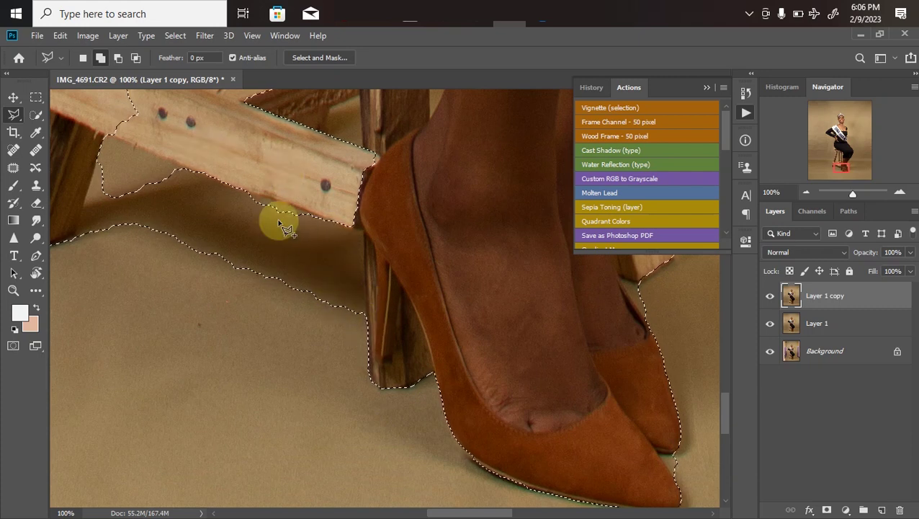
Subtract the shadowed floor area beneath the stool's front crossbar, between its two legs, from the selection.
left_click(119, 58)
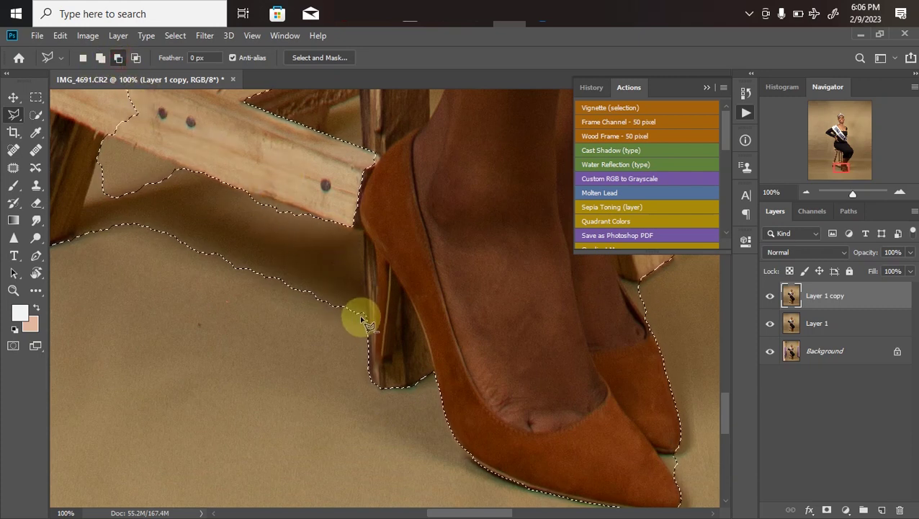
left_click(344, 225)
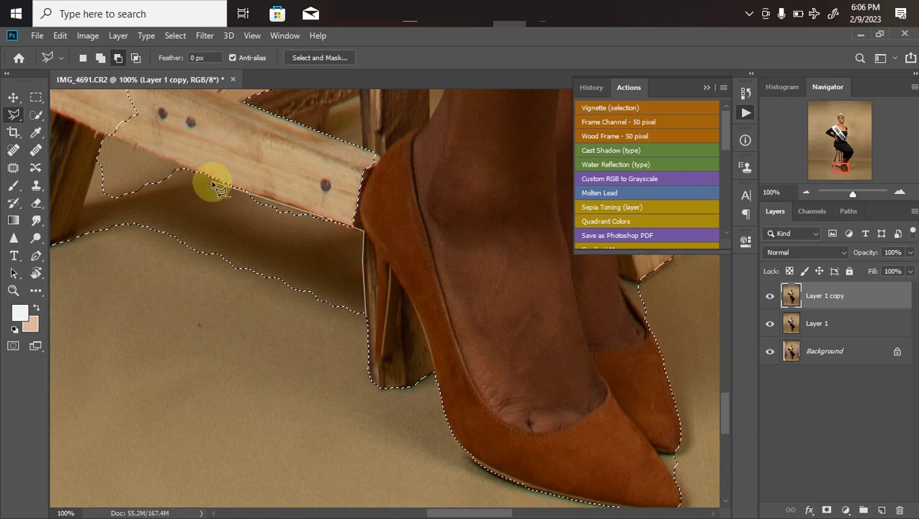
left_click(215, 181)
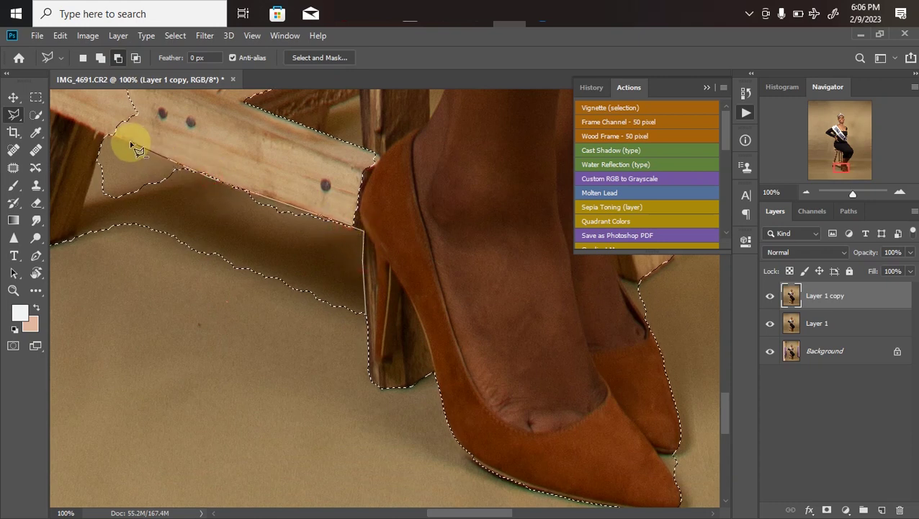
left_click(103, 135)
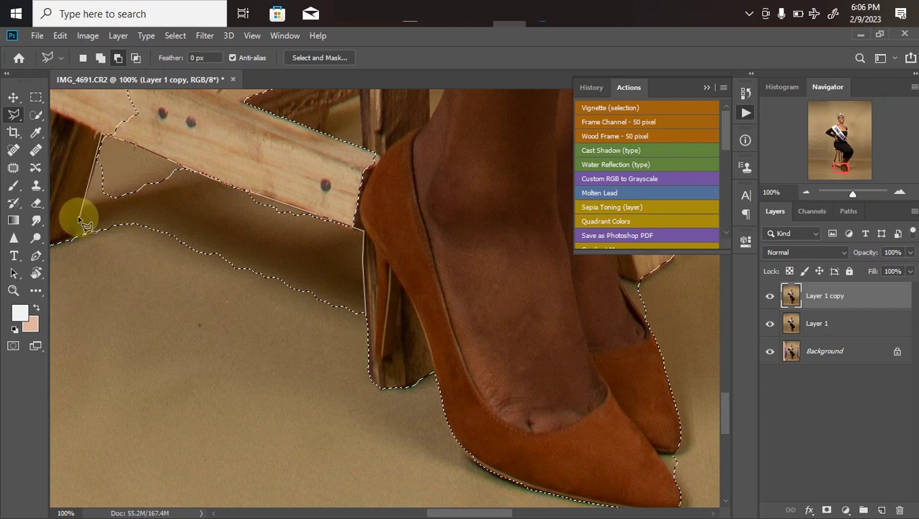
left_click(69, 243)
left_click(85, 268)
left_click(189, 287)
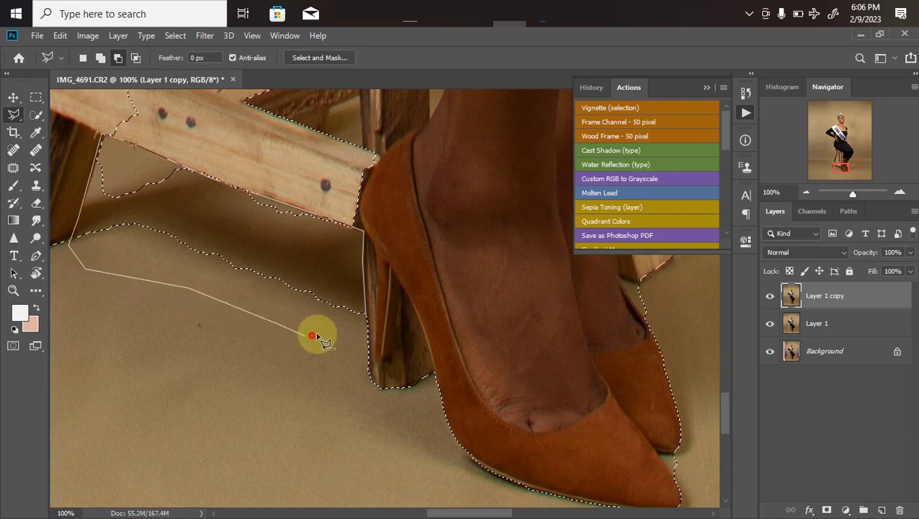
left_click(317, 332)
left_click(365, 317)
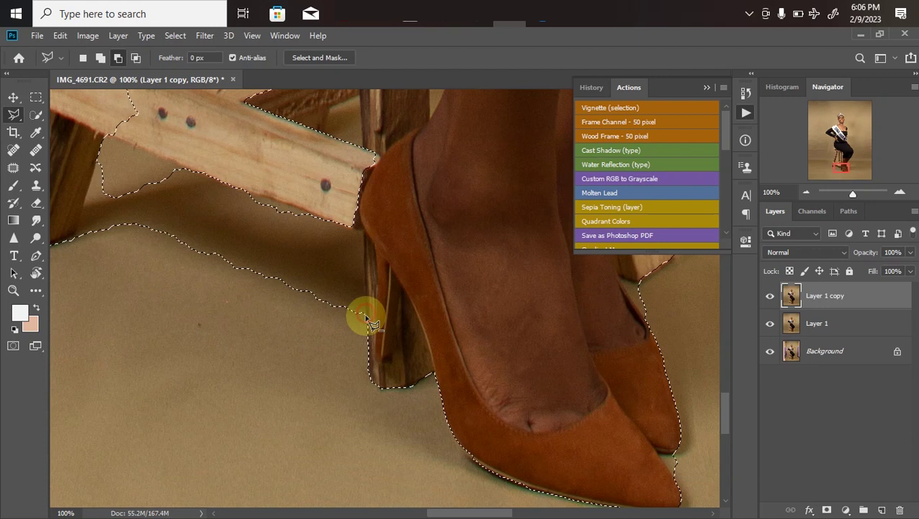
Add the missing outer edge of the stool's left leg and the front crossbar to the selection with the Polygonal Lasso tool.
key("ctrl+d")
key("ctrl+minus")
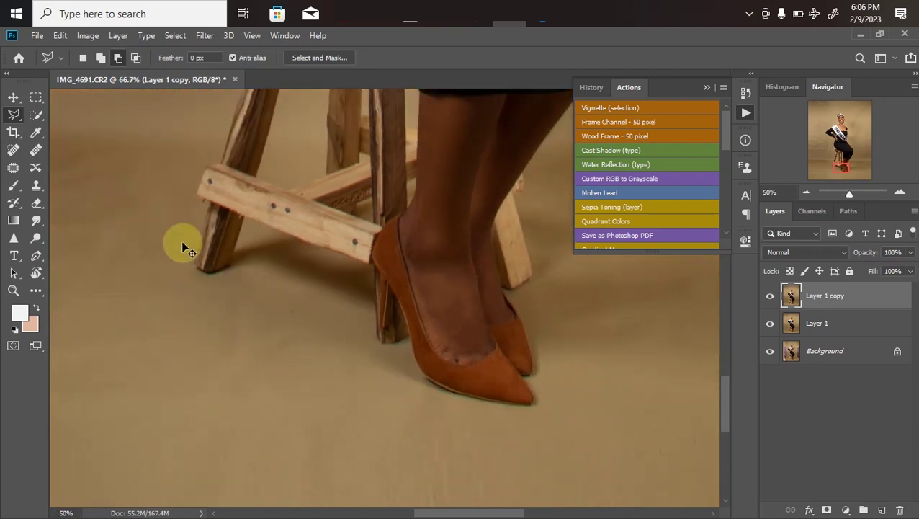
key("ctrl+shift+d")
left_click_drag(160, 200, 281, 261)
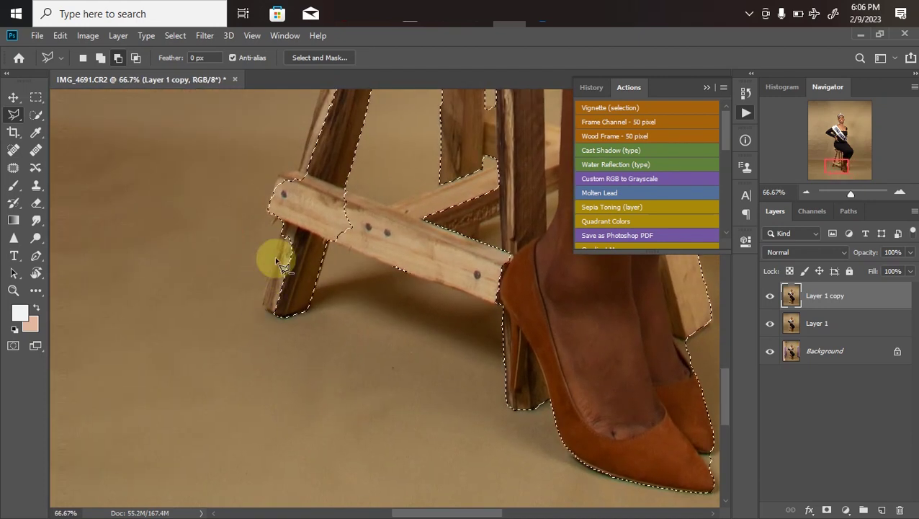
left_click(100, 57)
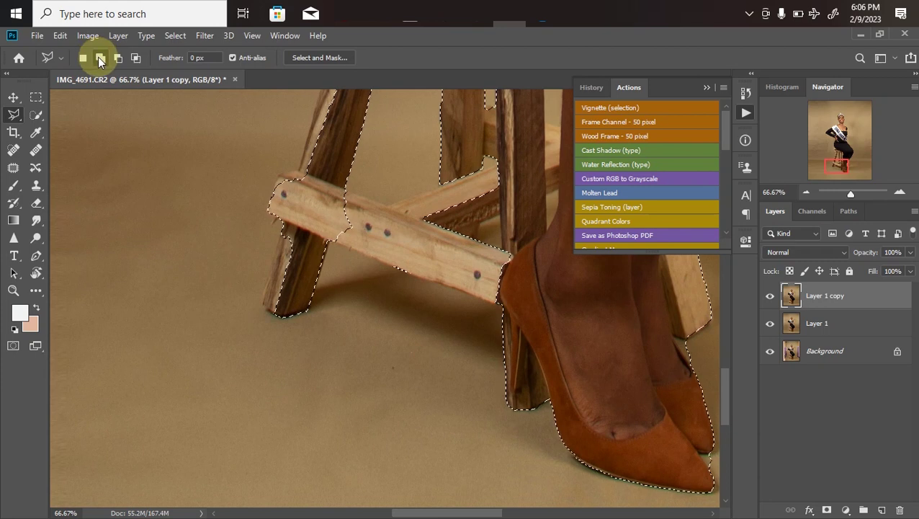
left_click(281, 221)
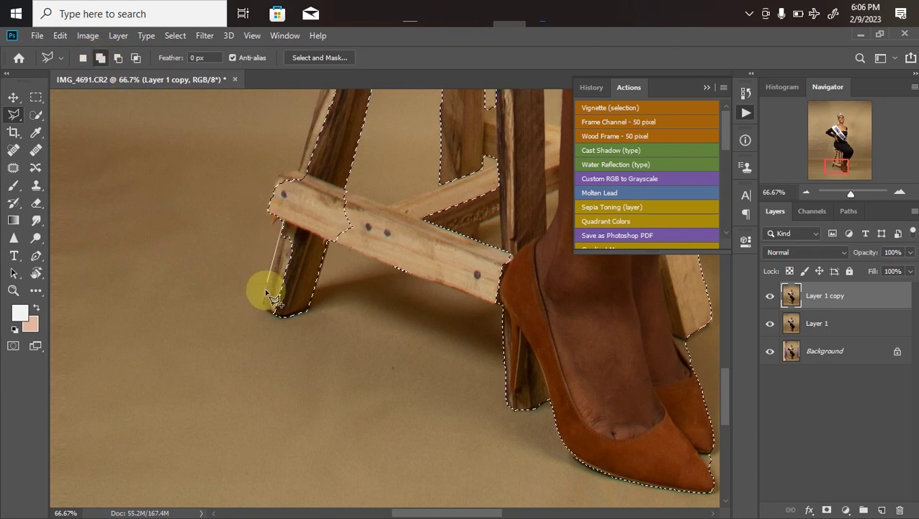
left_click(267, 306)
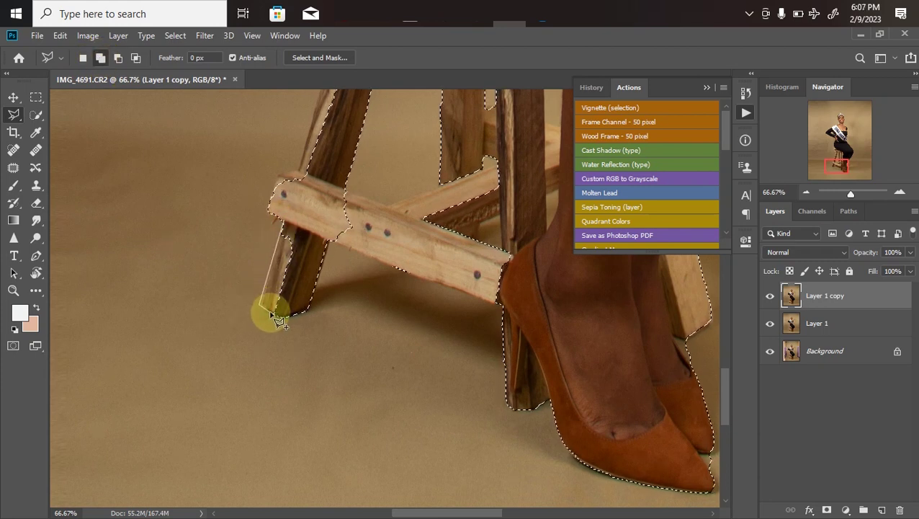
left_click(281, 315)
left_click(308, 311)
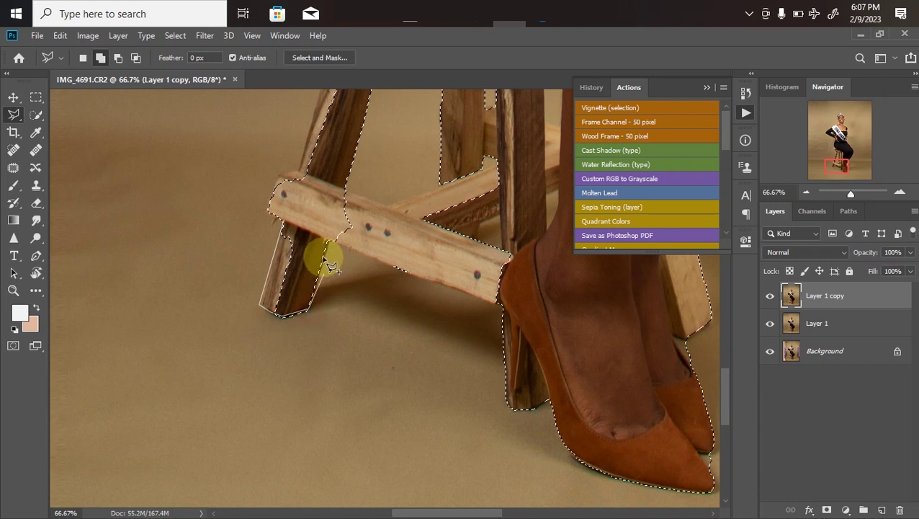
left_click(330, 243)
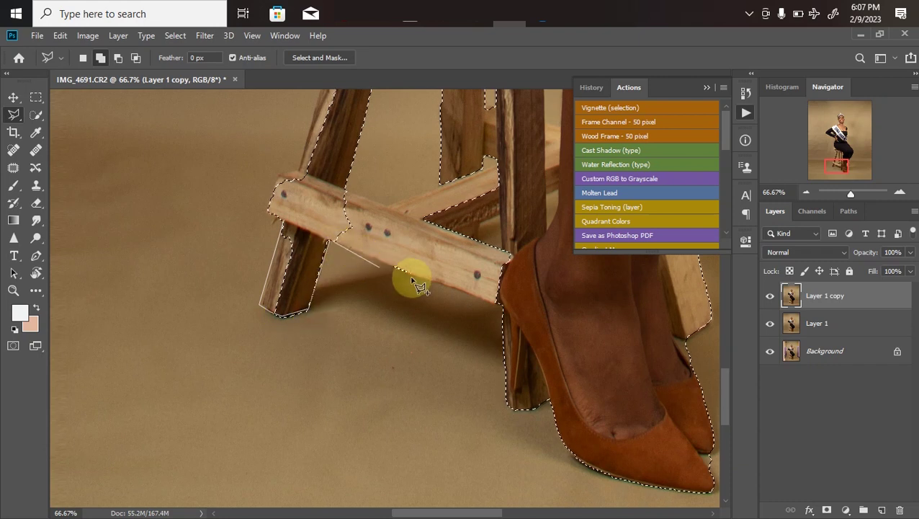
left_click(395, 264)
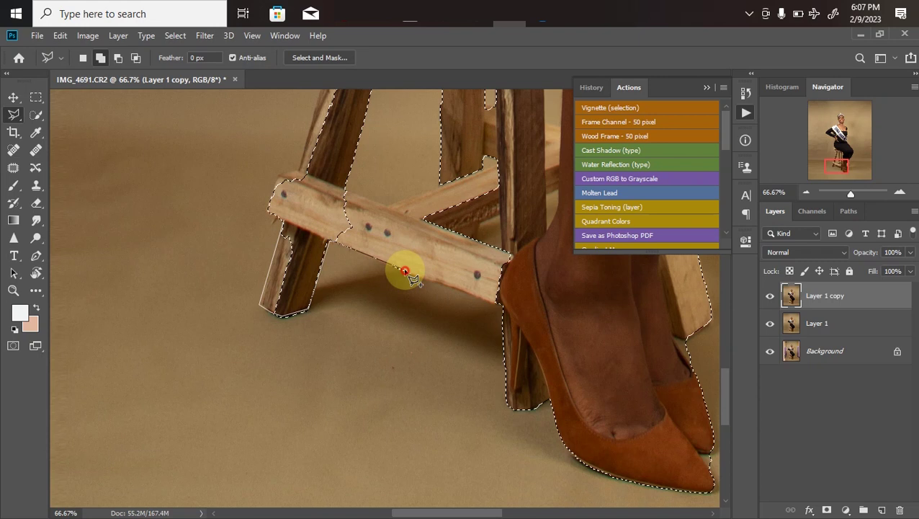
left_click(452, 286)
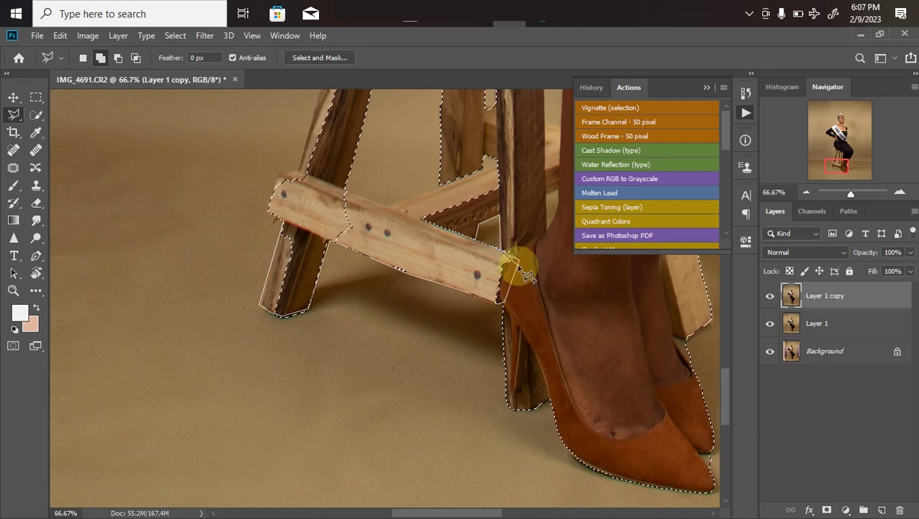
Add the upper part of the stool's left leg and the missing end of the wooden seat to the selection.
left_click_drag(384, 261, 461, 330)
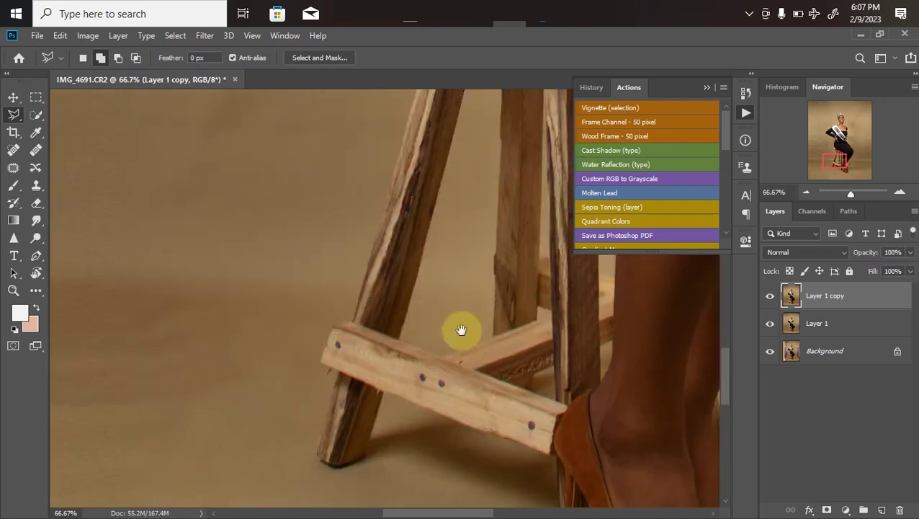
scroll(421, 246, "up", 5)
left_click(380, 215)
left_click(362, 163)
left_click(360, 131)
left_click(405, 121)
left_click(465, 133)
left_click(458, 243)
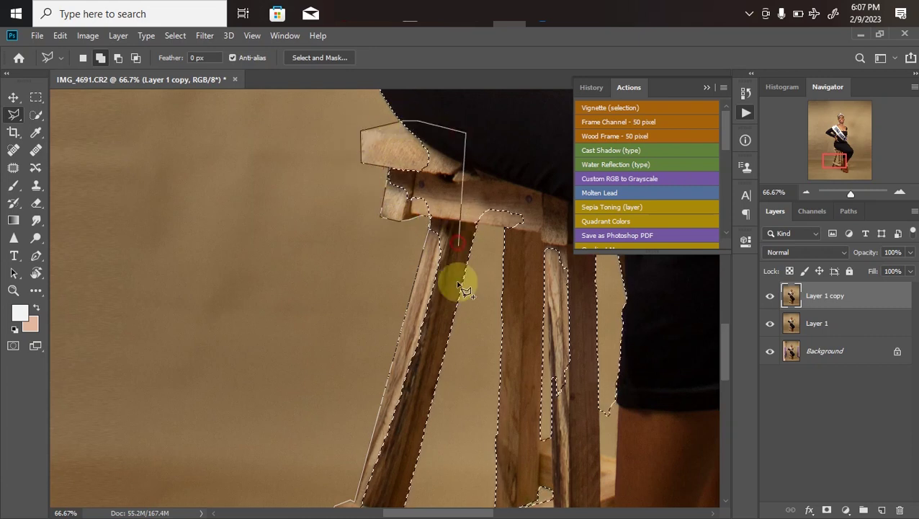
left_click(375, 478)
Add the missing light-coloured strip of the stool's front leg, just below the seat, to the selection with the Polygonal Lasso tool.
scroll(375, 433, "up", 5)
left_click(118, 57)
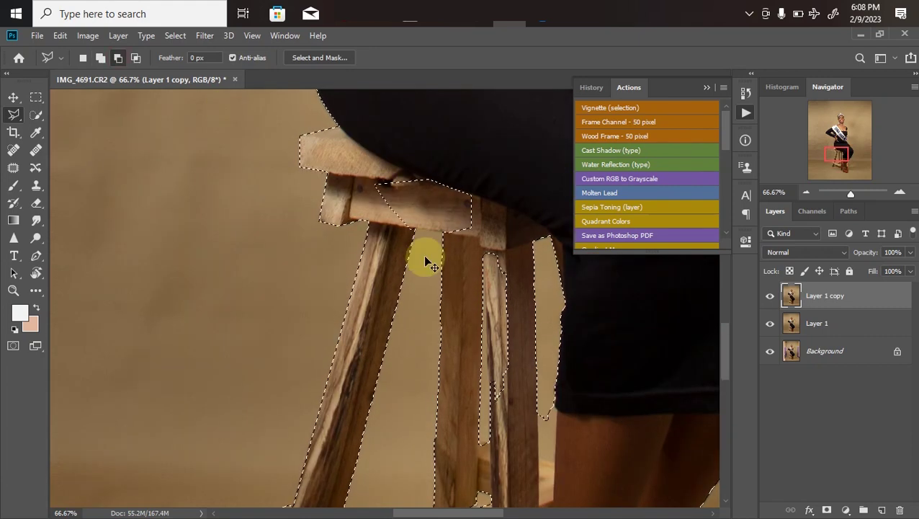
scroll(412, 225, "down", 5)
left_click(454, 288)
left_click(447, 130)
left_click(470, 133)
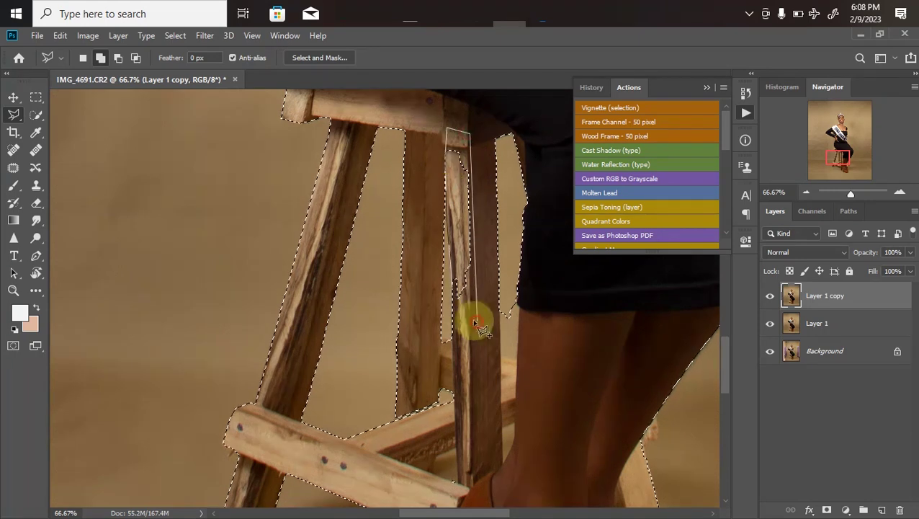
scroll(477, 324, "down", 3)
scroll(437, 349, "up", 1)
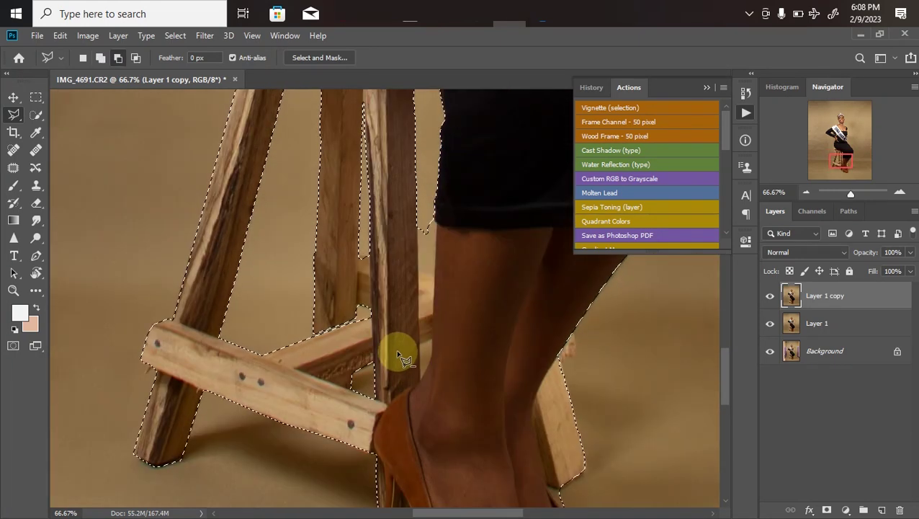
Subtract the backdrop gap between the stool's front leg and the woman's calf, and refine the outline beside the rear shoe.
scroll(404, 358, "up", 1)
scroll(392, 303, "up", 3)
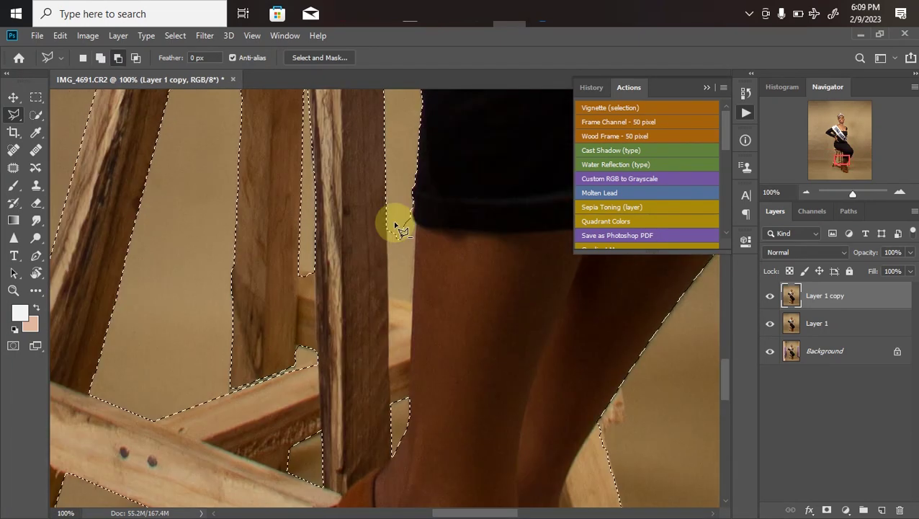
left_click(396, 198)
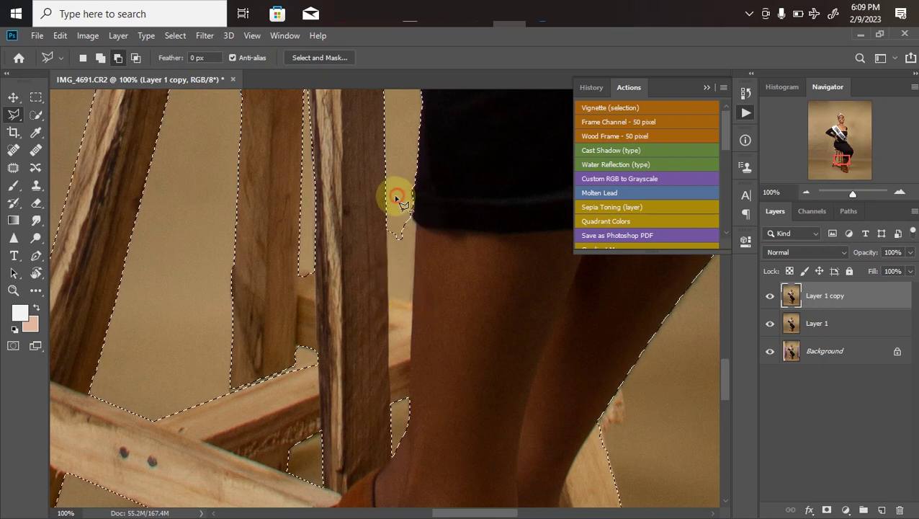
scroll(397, 198, "down", 5)
scroll(375, 318, "down", 1)
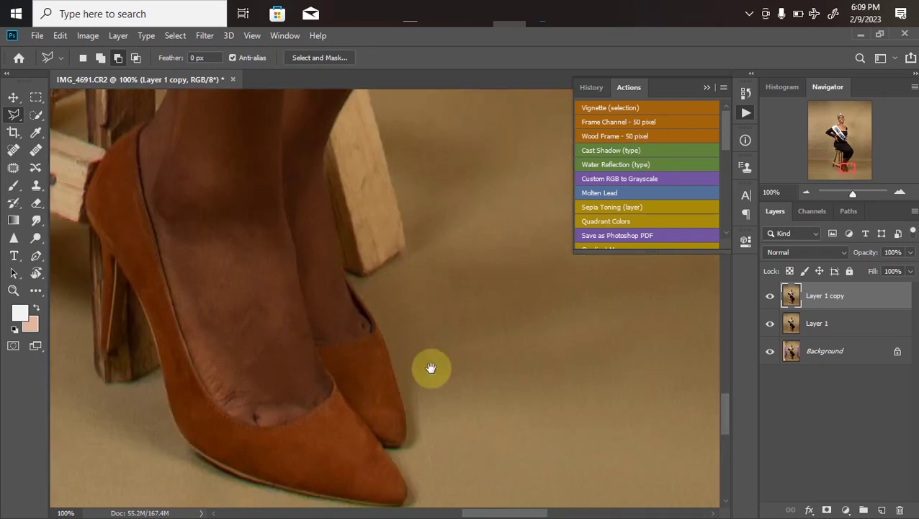
scroll(353, 303, "up", 2)
scroll(349, 304, "up", 1)
left_click(353, 303)
Add the folded gold edge of the sash beneath the bust to the selection.
scroll(360, 297, "up", 8)
left_click(348, 325)
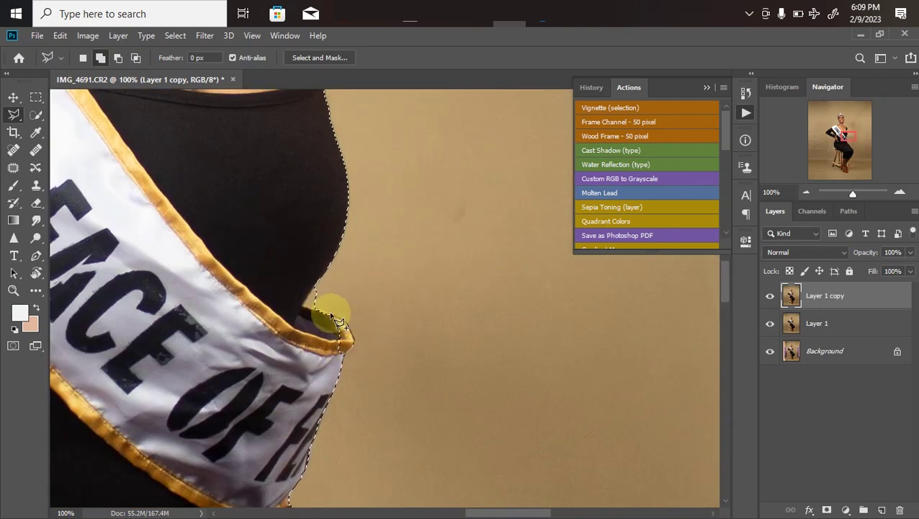
Exclude the backdrop between the jaw and the earring on the image's right, and add that hanging earring to the selection.
scroll(324, 297, "up", 4)
scroll(388, 251, "up", 4)
left_click_drag(388, 250, 422, 346)
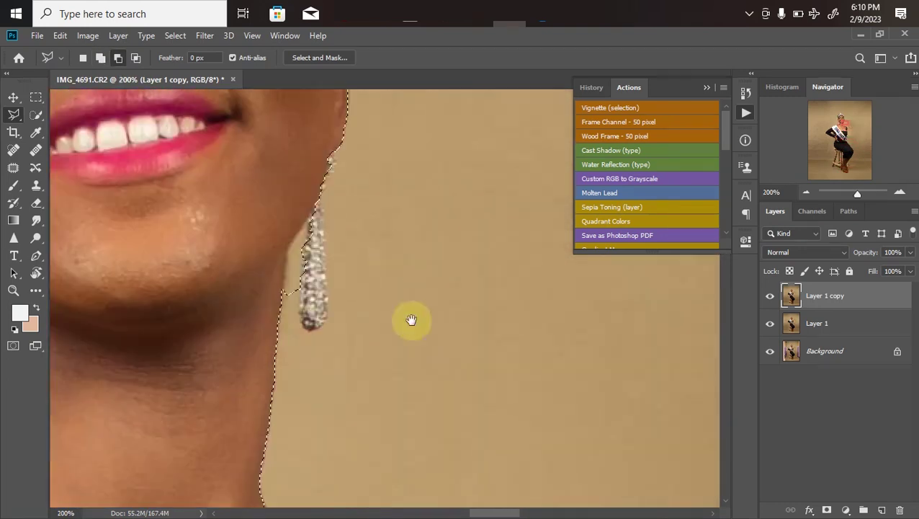
left_click(308, 216)
left_click(302, 317)
left_click(321, 328)
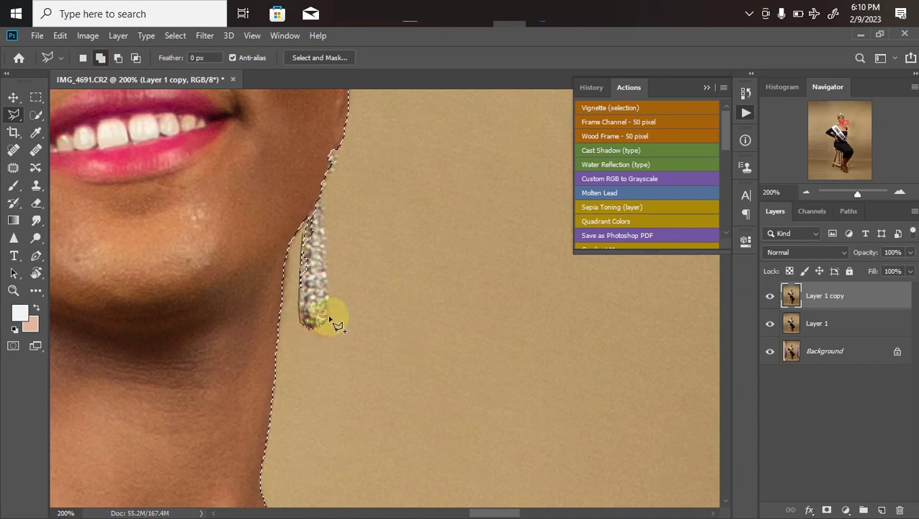
Exclude the backdrop between the neck and the other earring, and add that drop earring to the selection.
key("ctrl+minus")
key("ctrl+plus")
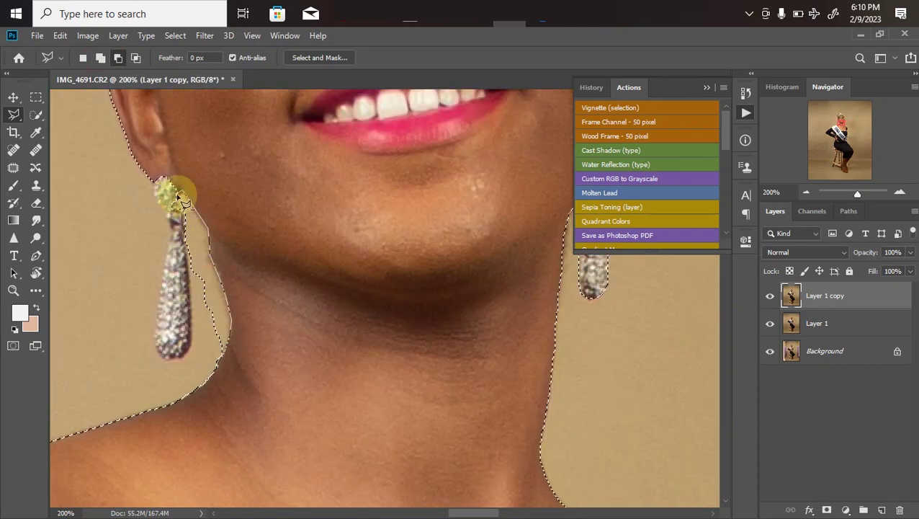
left_click(195, 303)
left_click(166, 359)
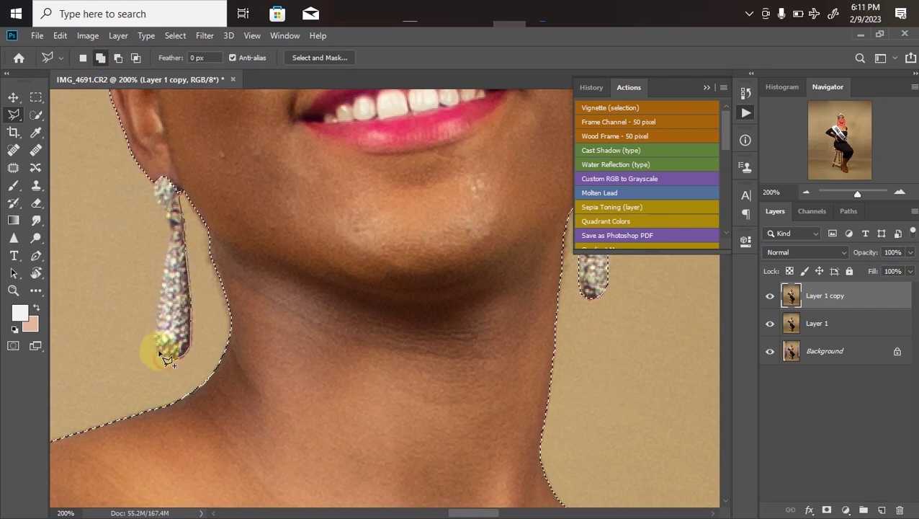
Add the tiara's unselected points and top jewel area to the selection with the Polygonal Lasso tool.
key("ctrl+minus")
key("ctrl+minus")
key("ctrl+plus")
key("ctrl+plus")
left_click(329, 160)
left_click(421, 167)
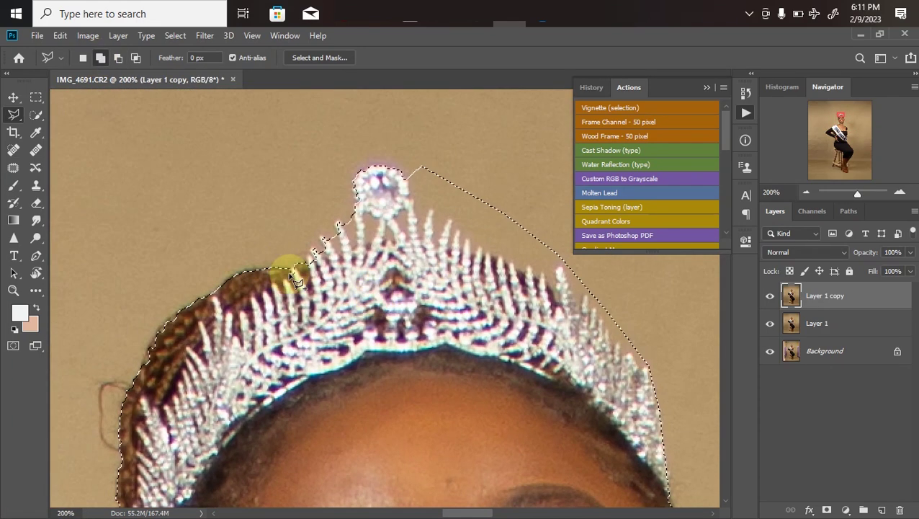
double_click(303, 318)
Subtract the backdrop enclosed between the woman's bent arm and torso from the selection with the Quick Selection tool.
key("ctrl+minus")
key("ctrl+minus")
key("ctrl+minus")
key("ctrl+minus")
key("ctrl+minus")
key("w")
key("ctrl+plus")
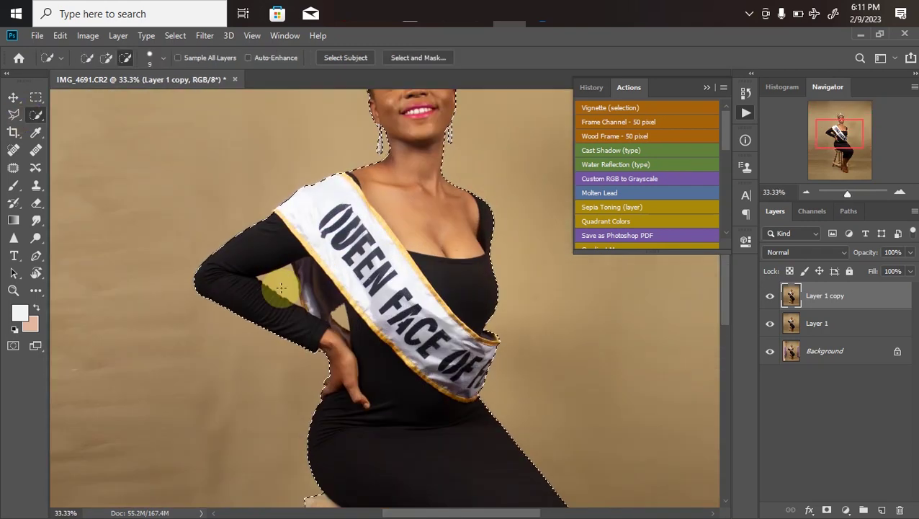
key("ctrl+minus")
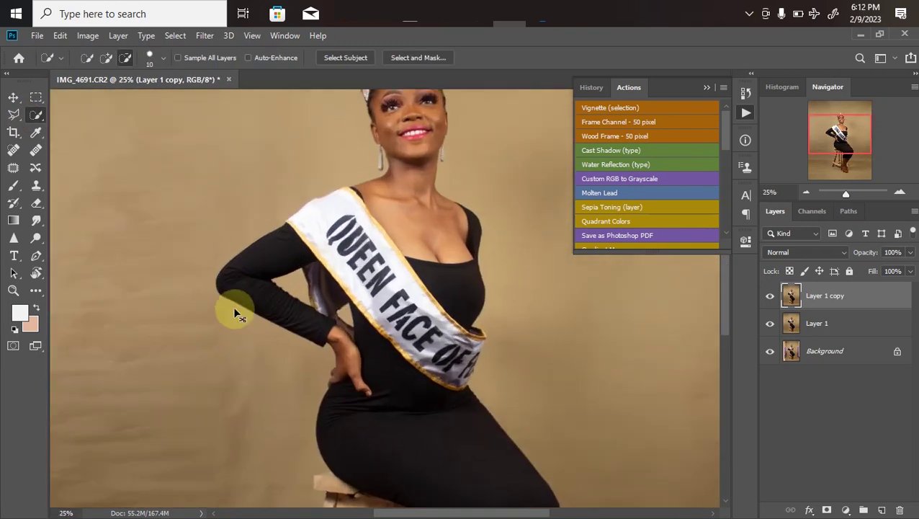
key("ctrl+plus")
key("ctrl+plus")
key("ctrl+minus")
key("ctrl+minus")
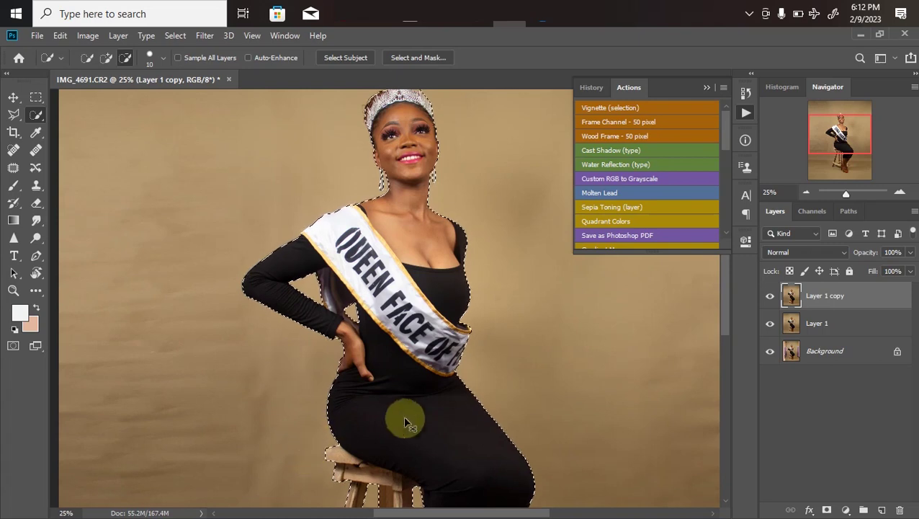
Add a layer mask to Layer 1 copy from the finished selection, and hide Layer 1 and the Background layer.
left_click_drag(365, 399, 359, 230)
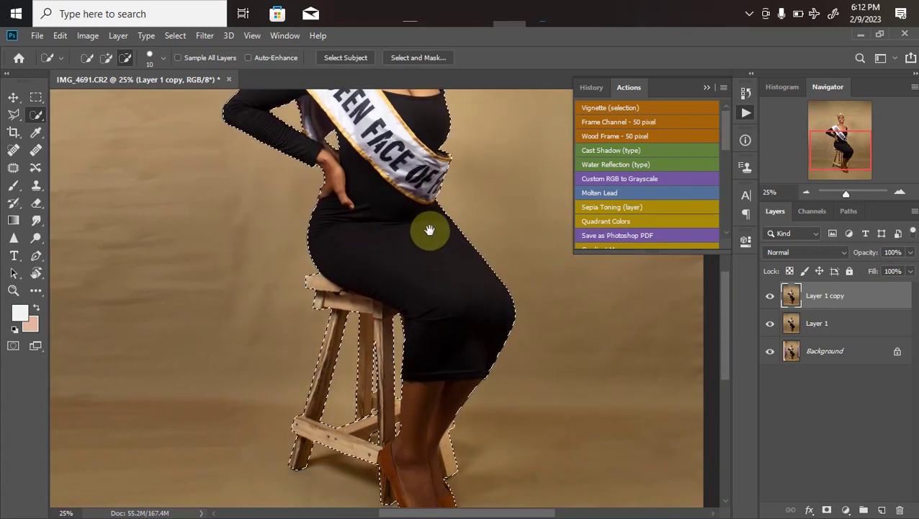
left_click_drag(404, 201, 393, 329)
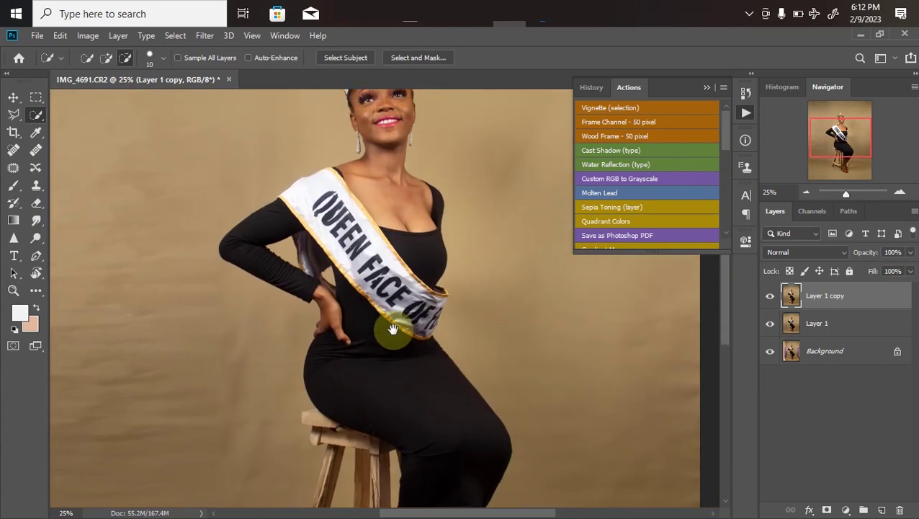
scroll(387, 331, "up", 1)
scroll(367, 321, "down", 1)
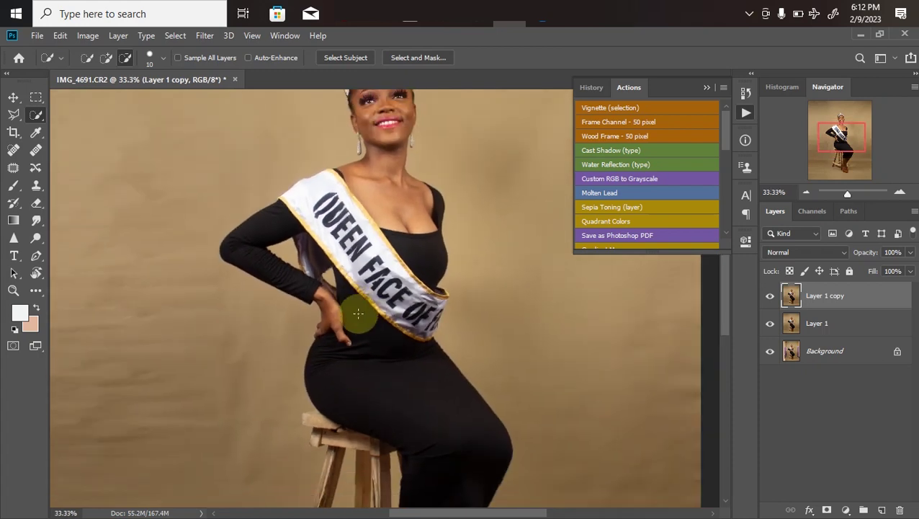
scroll(418, 332, "down", 1)
scroll(413, 338, "down", 1)
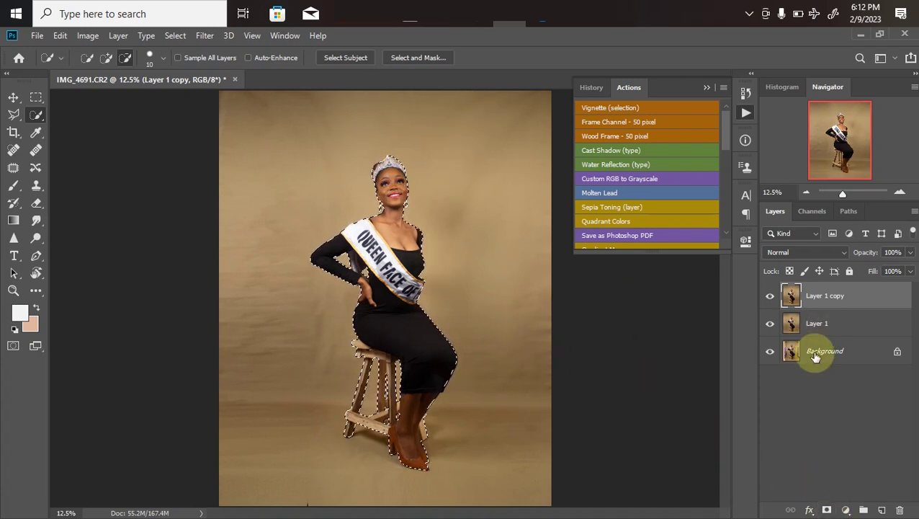
left_click(826, 509)
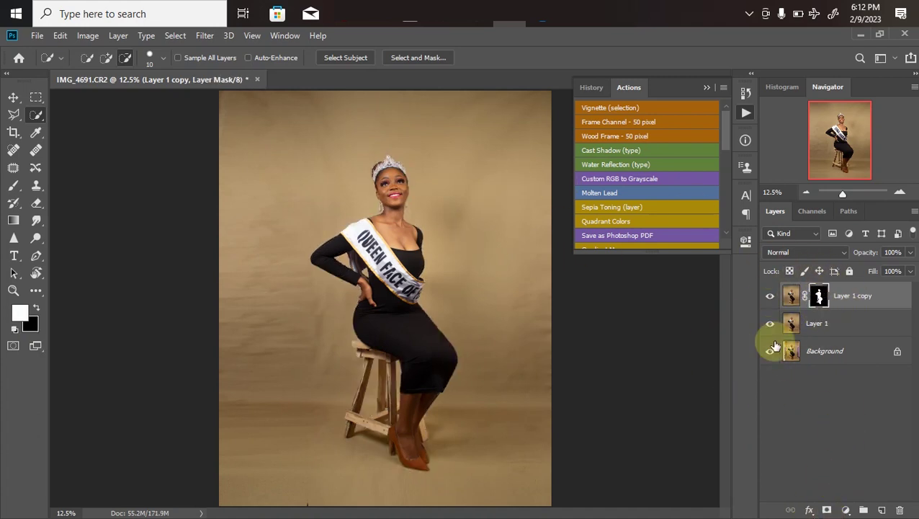
left_click_drag(766, 326, 772, 395)
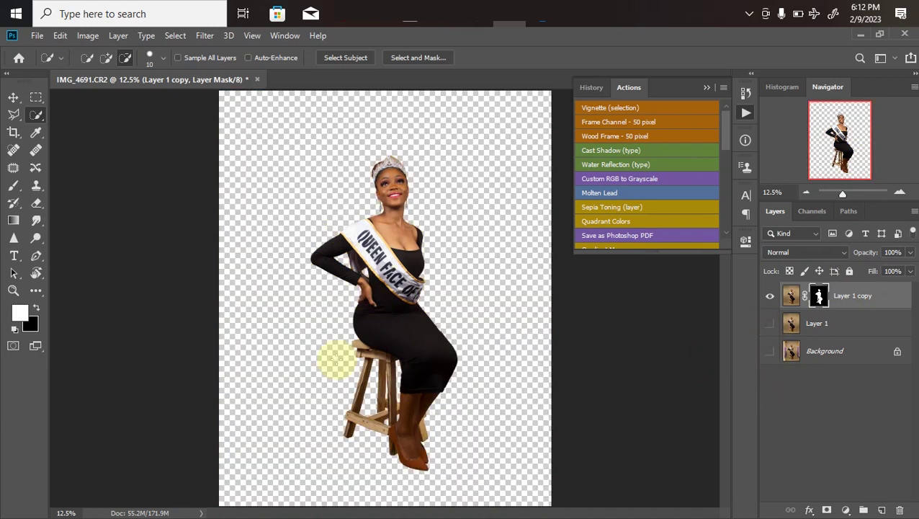
Inspect the masked cutout's edges around the stool, dress, arm, sash, earrings and tiara.
key("ctrl+plus")
scroll(361, 329, "up", 2)
scroll(324, 306, "down", 1)
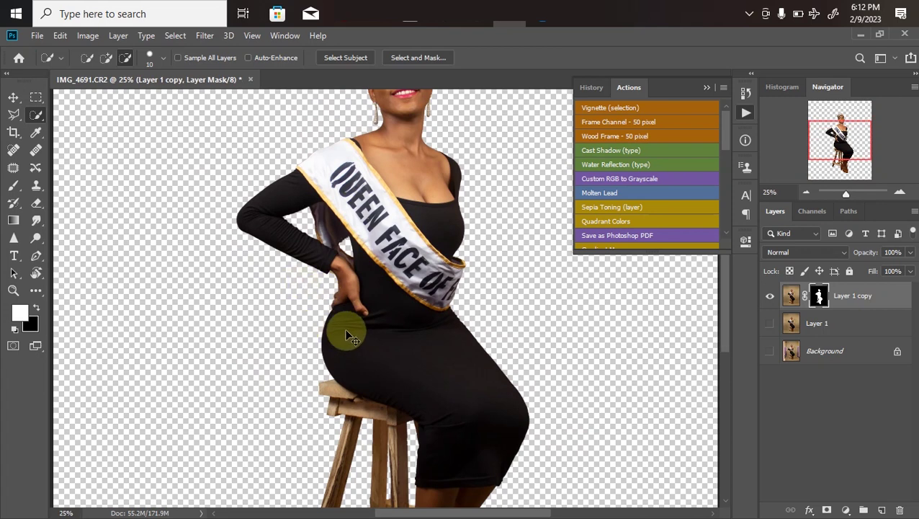
scroll(348, 339, "down", 1)
scroll(358, 299, "up", 1)
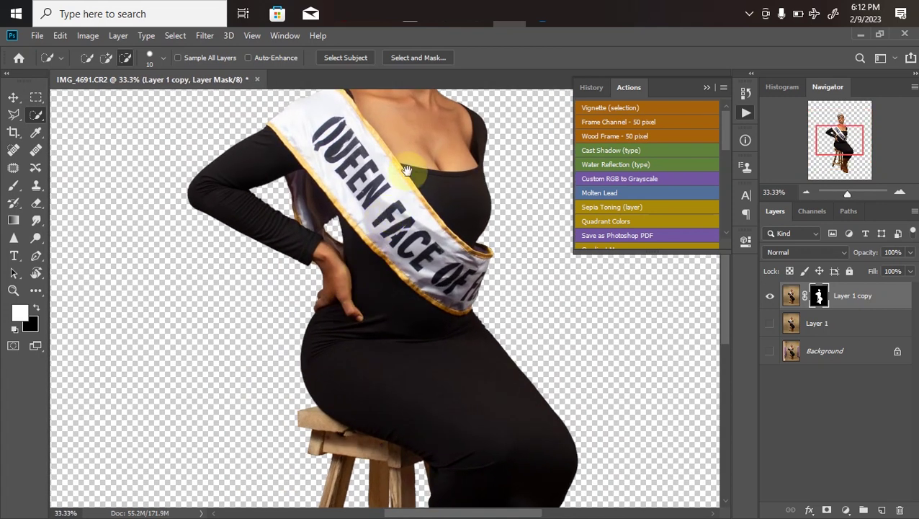
left_click_drag(445, 170, 430, 386)
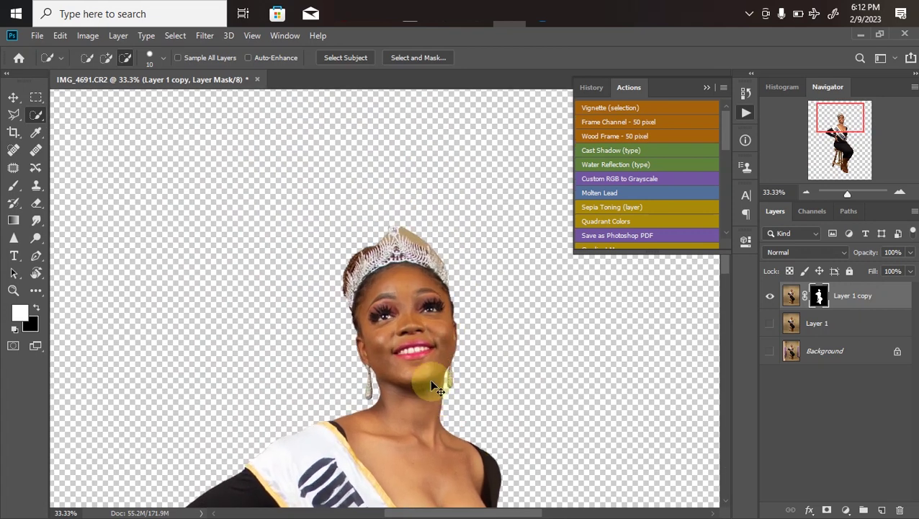
Refine Layer 1 copy's mask in Select and Mask, brushing leftover backdrop from the tiara's top and sides with the Refine Edge Brush.
scroll(390, 259, "up", 3)
left_click_drag(433, 131, 380, 207)
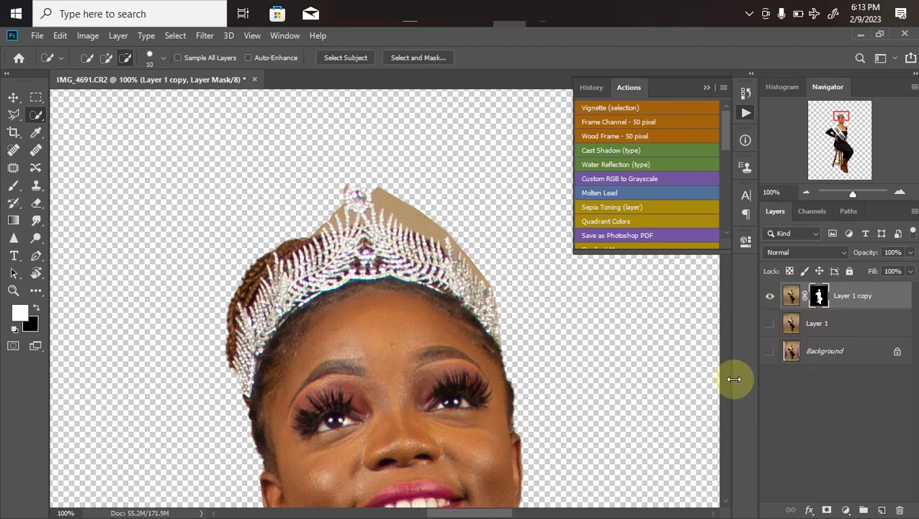
double_click(819, 296)
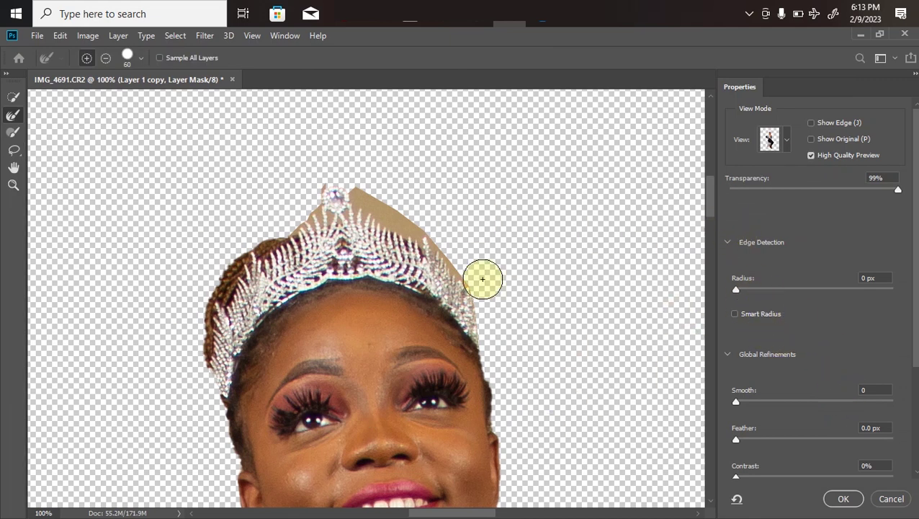
left_click(14, 119)
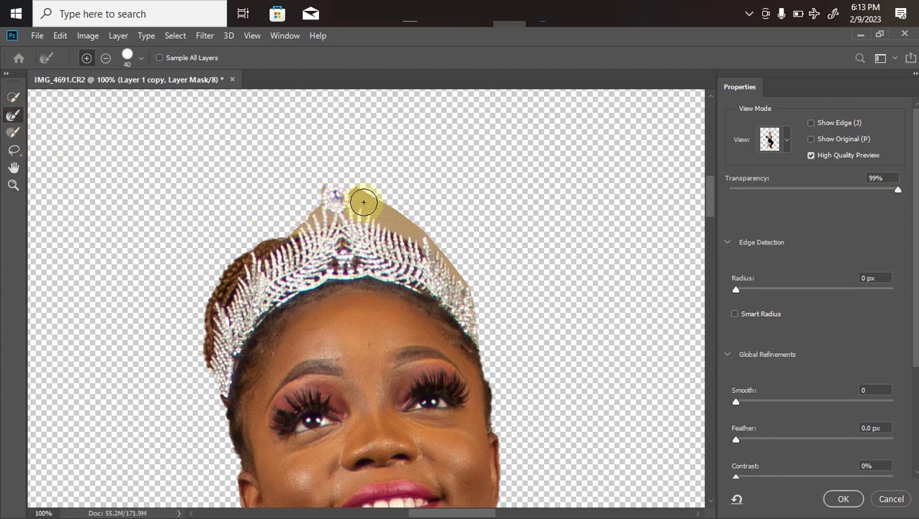
mouse_move(354, 195)
left_mouse_down()
mouse_move(431, 244)
mouse_move(469, 287)
left_mouse_up()
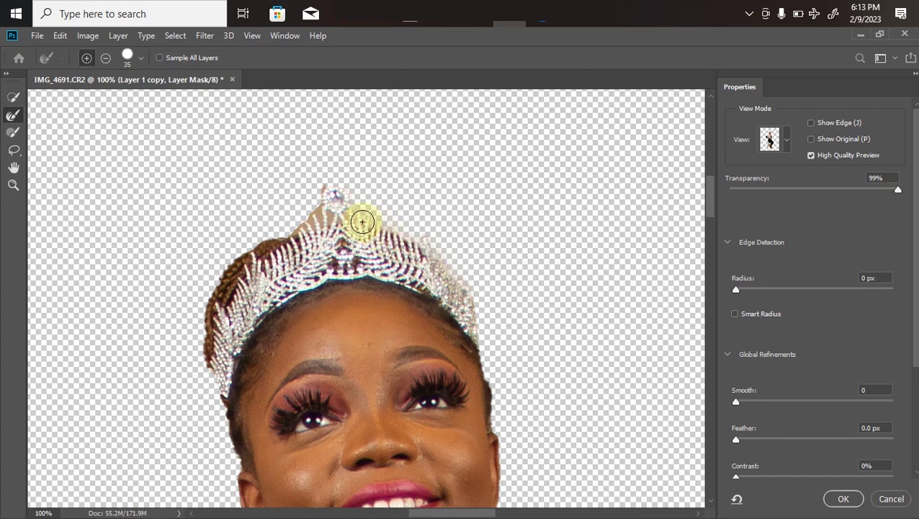
mouse_move(335, 216)
left_mouse_down()
mouse_move(269, 266)
mouse_move(268, 255)
mouse_move(311, 244)
mouse_move(307, 211)
mouse_move(320, 198)
mouse_move(338, 221)
mouse_move(318, 238)
mouse_move(291, 244)
mouse_move(272, 230)
mouse_move(361, 225)
left_mouse_up()
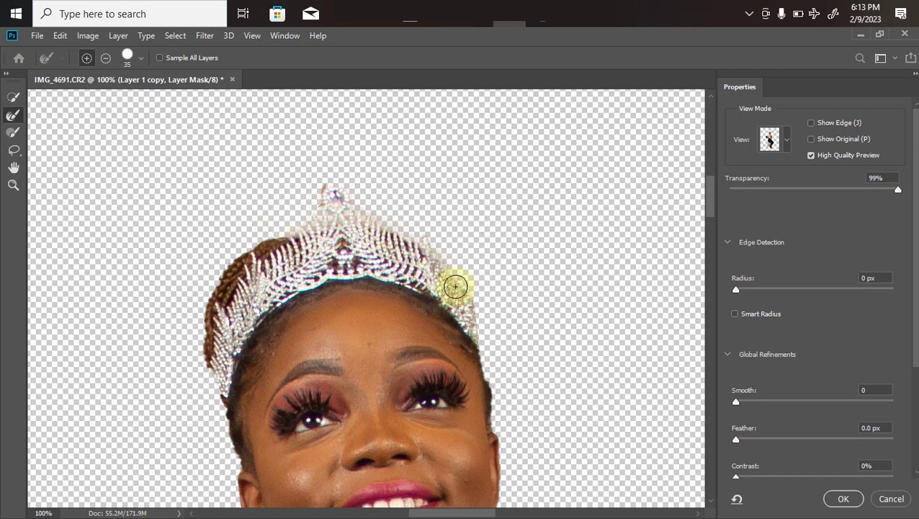
mouse_move(469, 310)
left_mouse_down()
mouse_move(477, 365)
mouse_move(220, 312)
mouse_move(527, 250)
left_mouse_up()
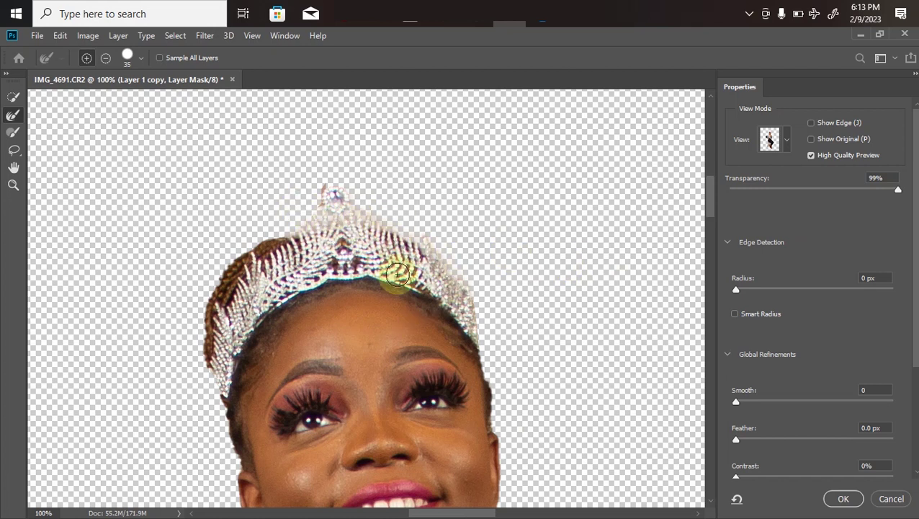
Check the tiara's refined edge against the whole figure, and apply the Select and Mask refinement to the layer mask.
key("ctrl+plus")
key("ctrl+minus")
key("ctrl+minus")
key("ctrl+minus")
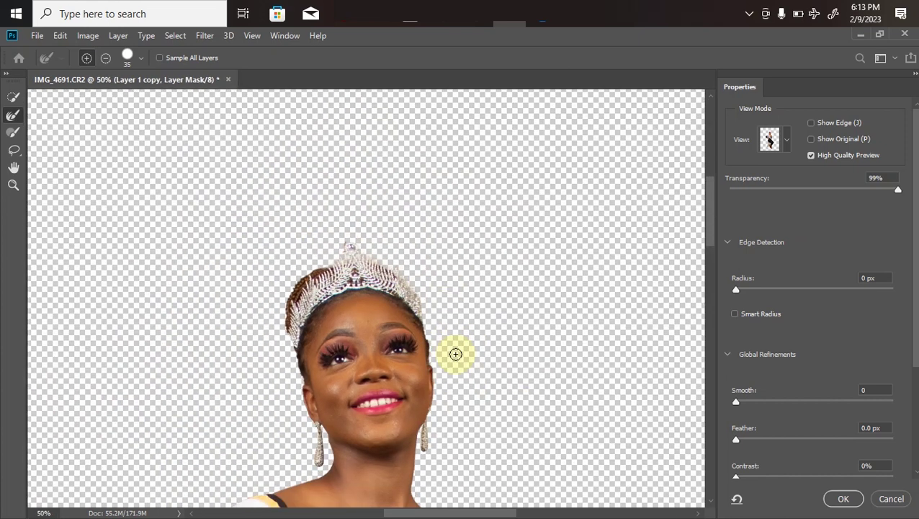
key("ctrl+minus")
key("ctrl+minus")
key("ctrl+minus")
key("ctrl+minus")
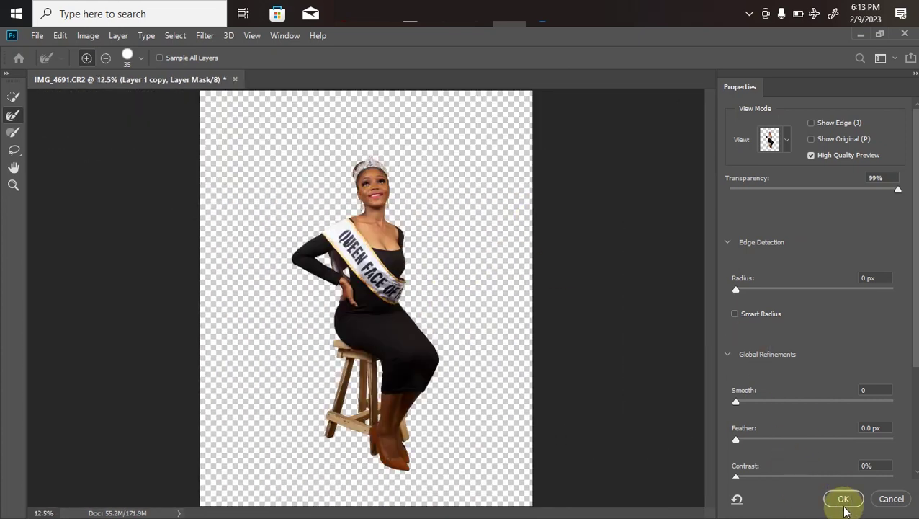
left_click(844, 503)
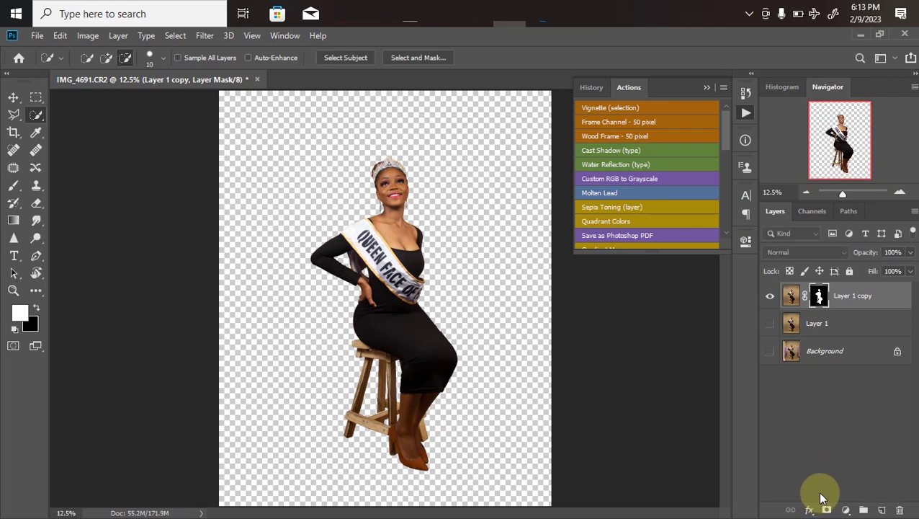
key("ctrl+minus")
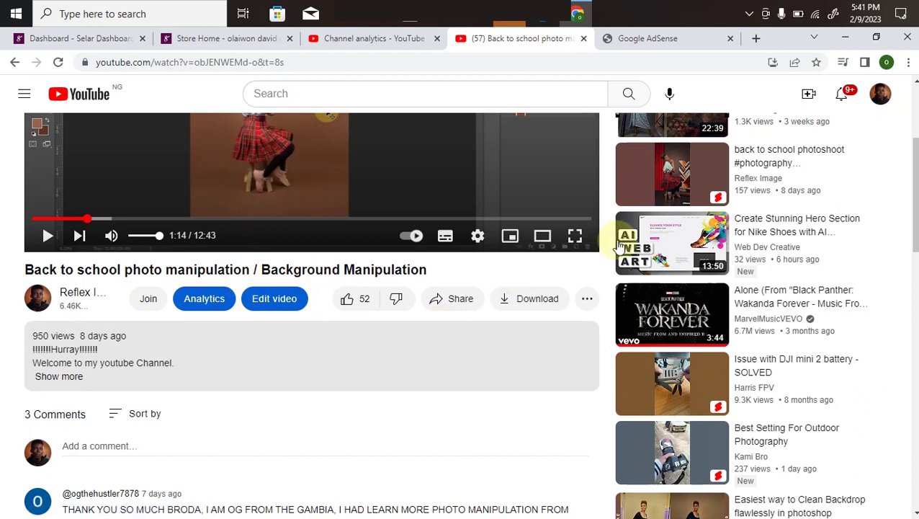
Expand the video description on YouTube and examine its links to tutorials, the editing-file store and the files used.
scroll(905, 188, "up", 1)
scroll(905, 189, "down", 2)
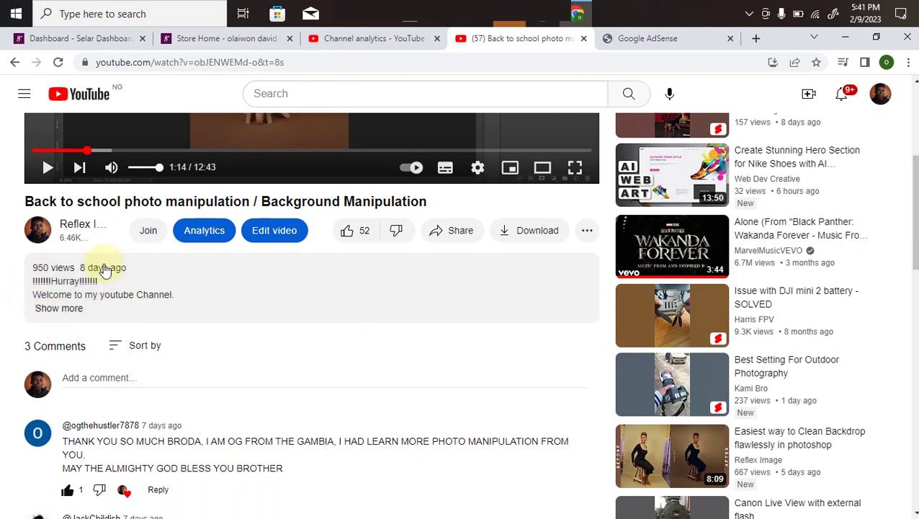
left_click(58, 310)
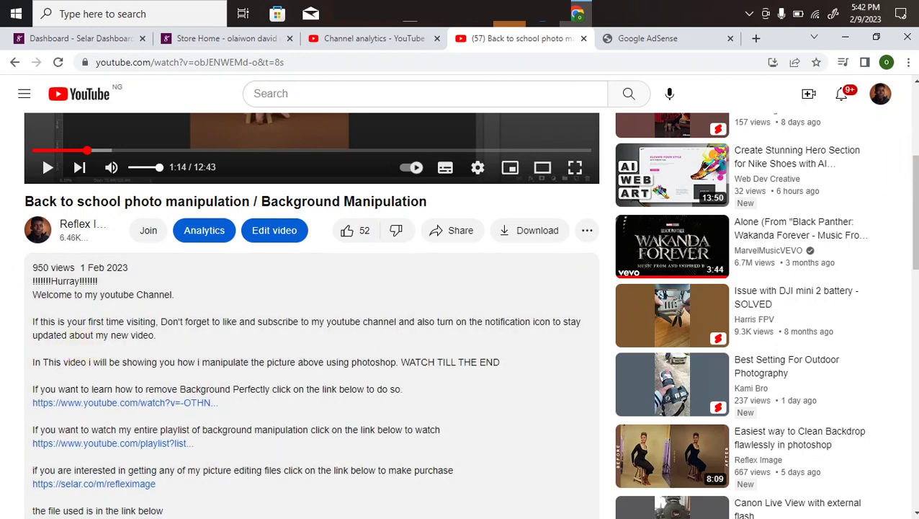
scroll(799, 291, "down", 3)
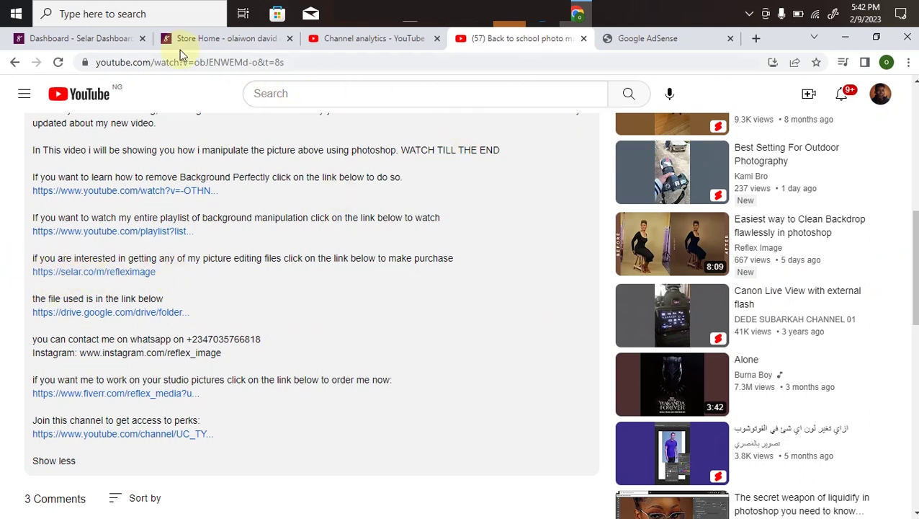
Open the Selar store page and look through the featured items and the full list of editing products.
left_click(196, 38)
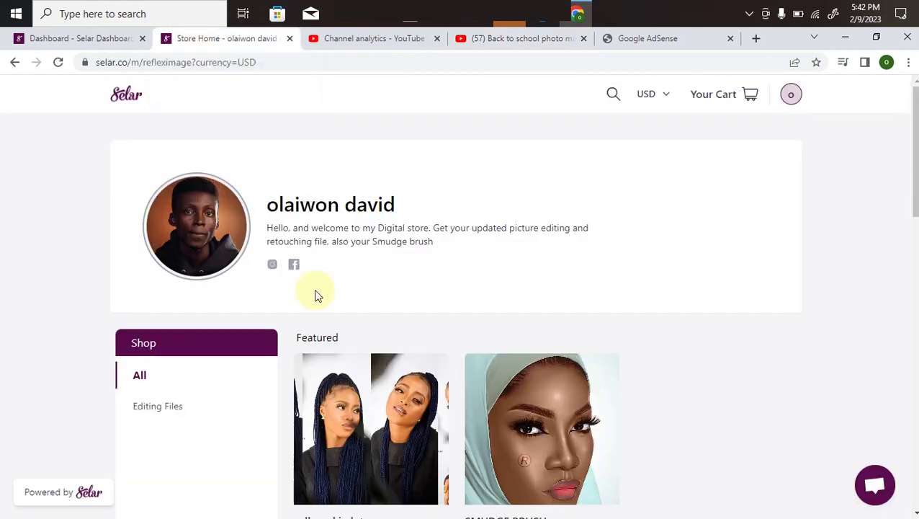
scroll(372, 306, "down", 3)
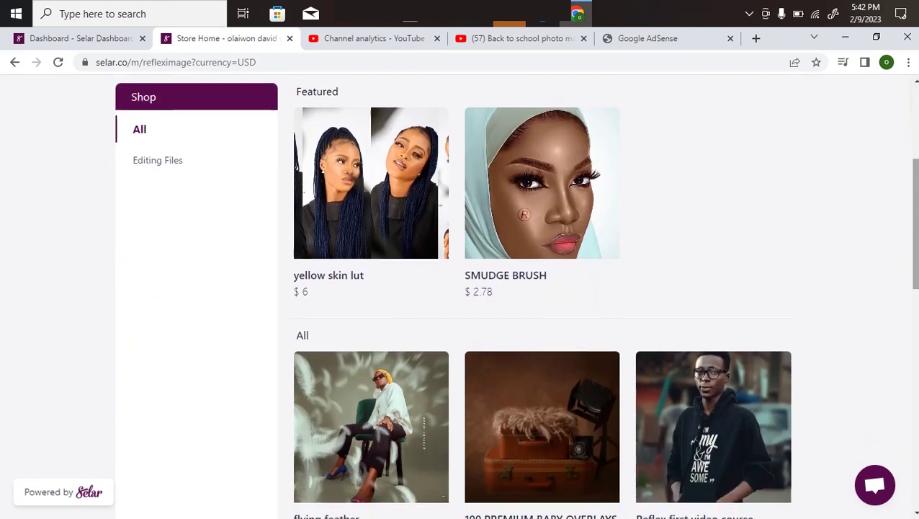
scroll(372, 306, "up", 1)
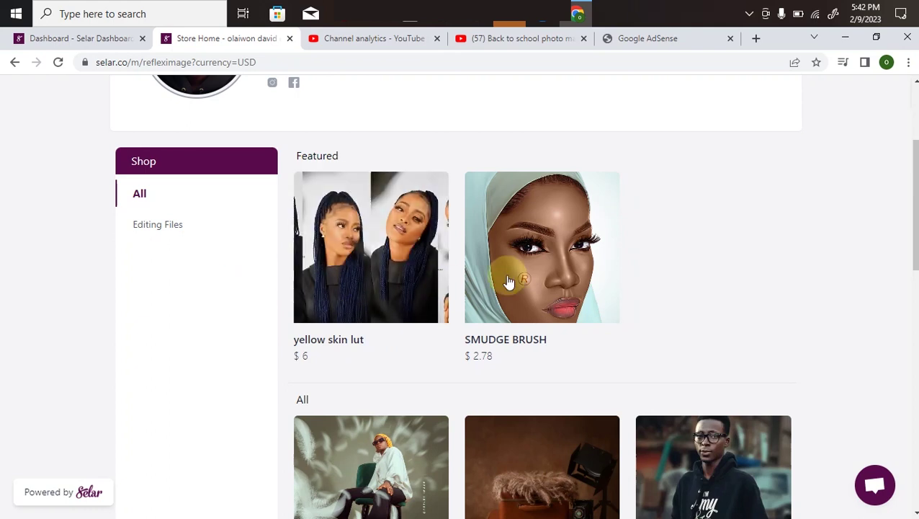
scroll(671, 227, "down", 3)
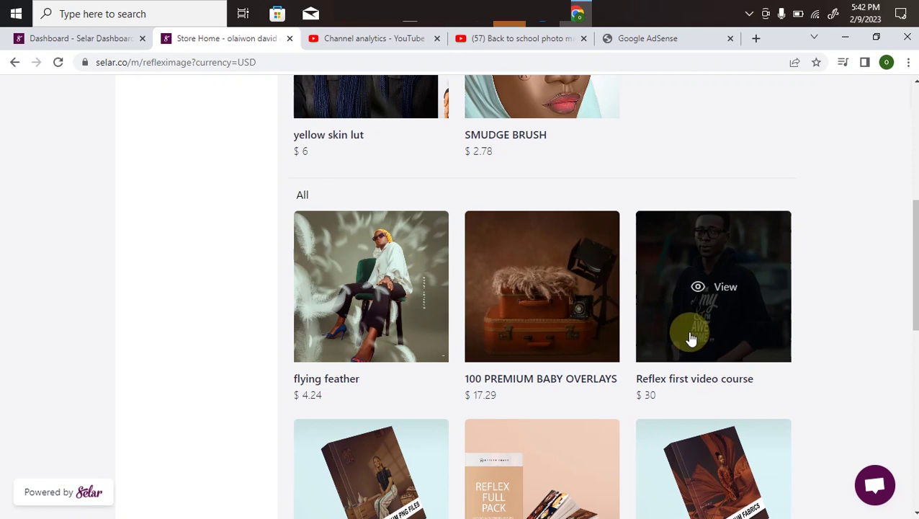
scroll(828, 303, "down", 4)
scroll(829, 303, "up", 1)
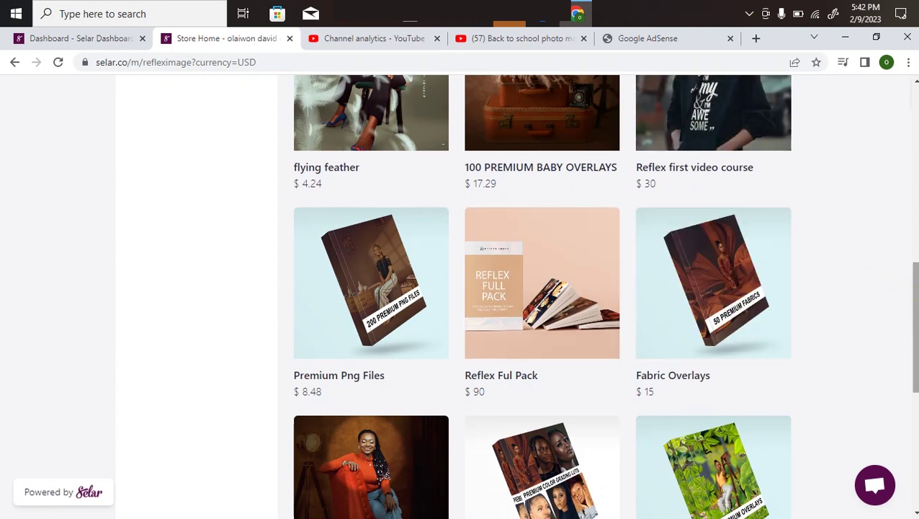
scroll(893, 364, "down", 3)
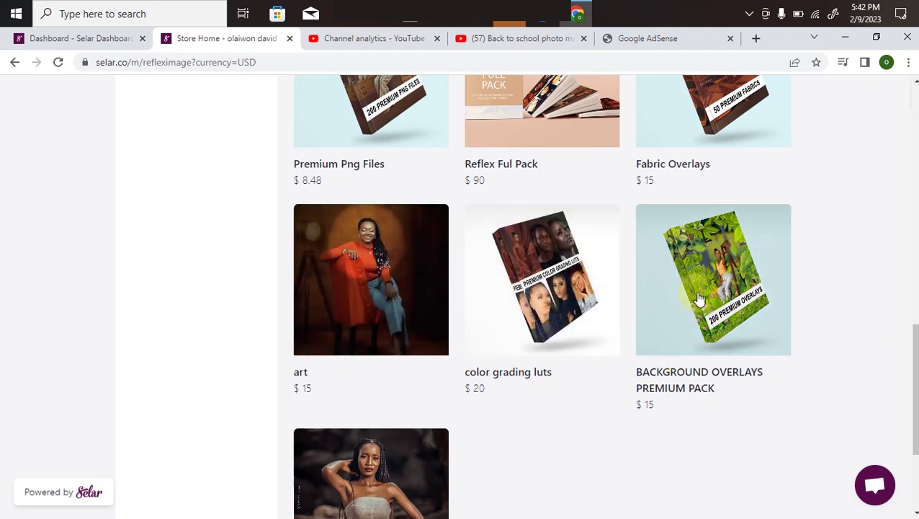
scroll(424, 381, "down", 3)
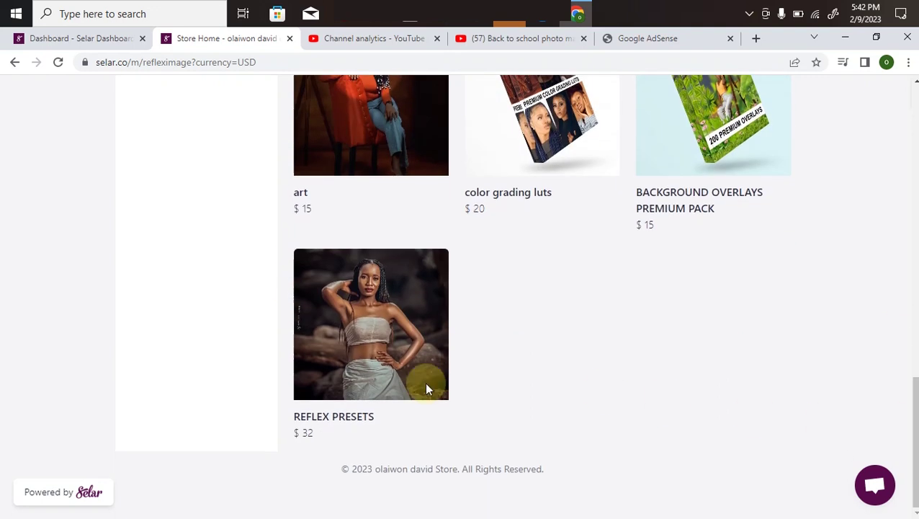
Look over the store's product list again and check which currencies it offers without changing the selected one.
scroll(460, 295, "up", 15)
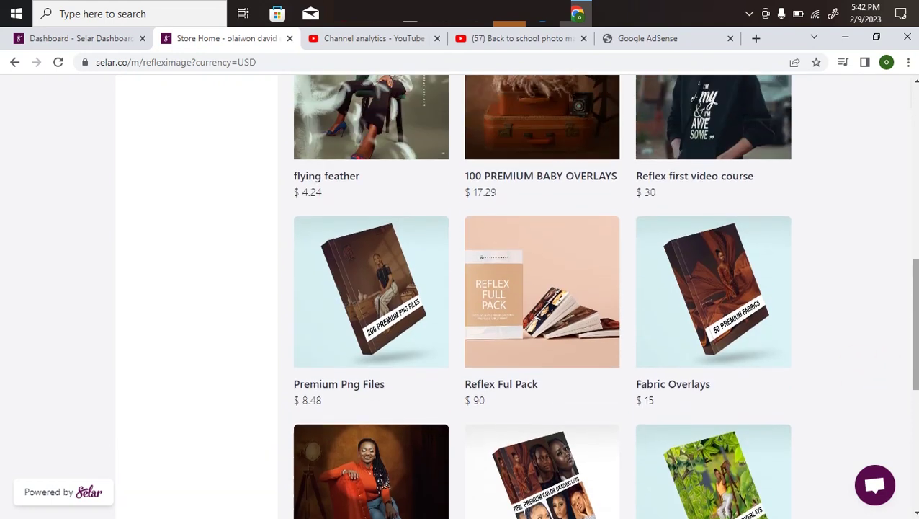
scroll(460, 295, "down", 8)
scroll(459, 296, "down", 3)
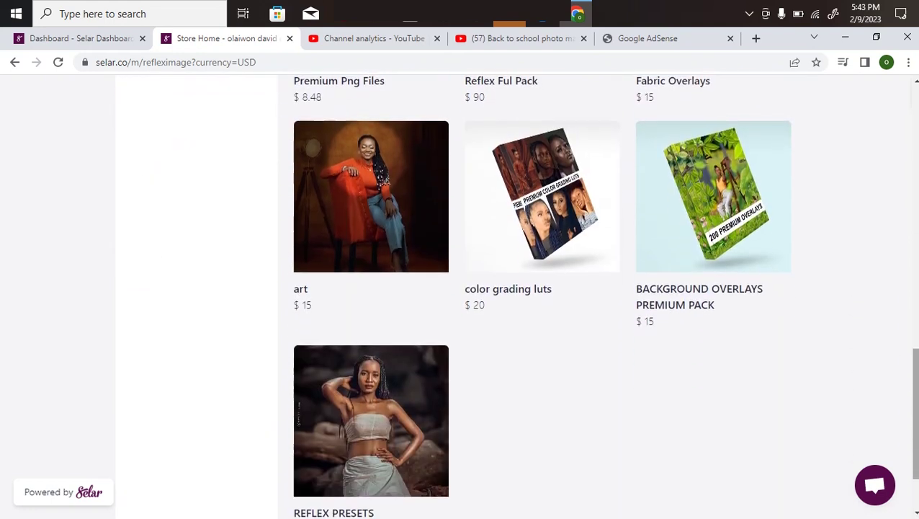
scroll(460, 296, "up", 8)
scroll(459, 295, "up", 2)
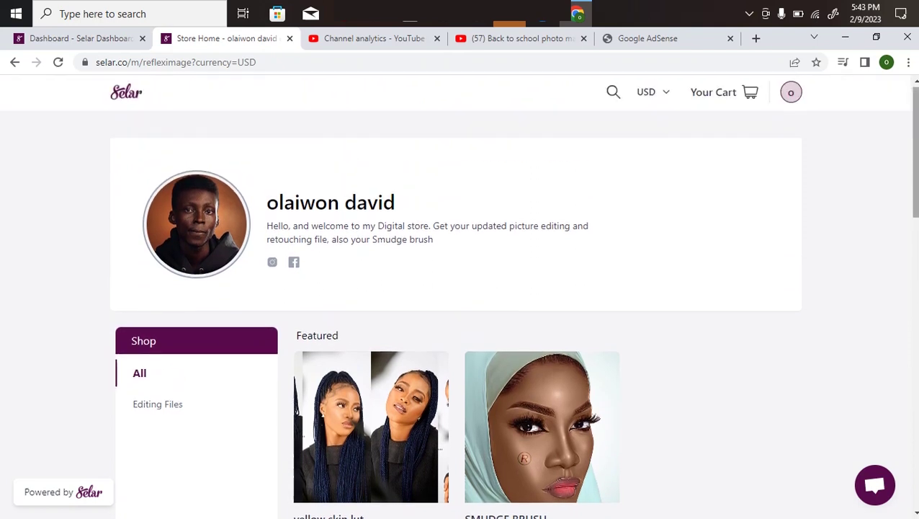
left_click(643, 98)
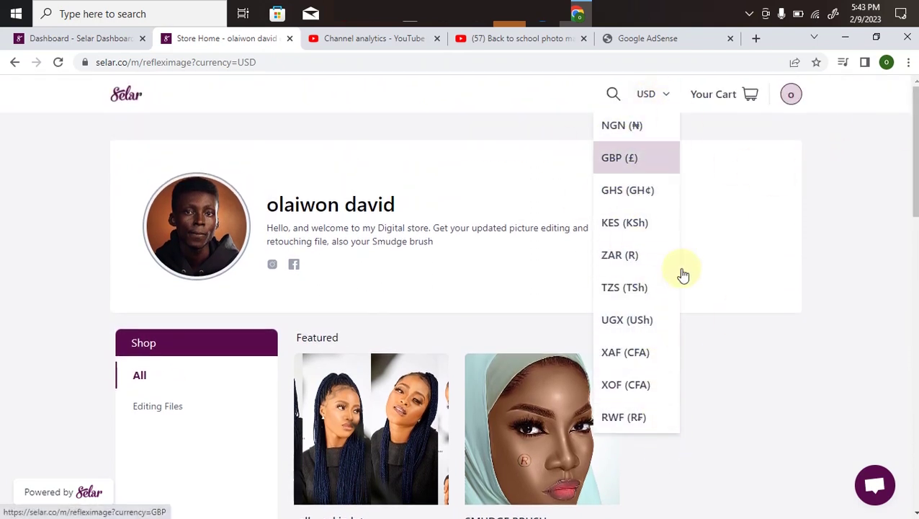
left_click(823, 209)
Switch to the reflex files folder in File Explorer and examine the images in the nested 80-Number-Balloons-Photo-Overlays-freegfx4u.com folder.
mouse_move(379, 21)
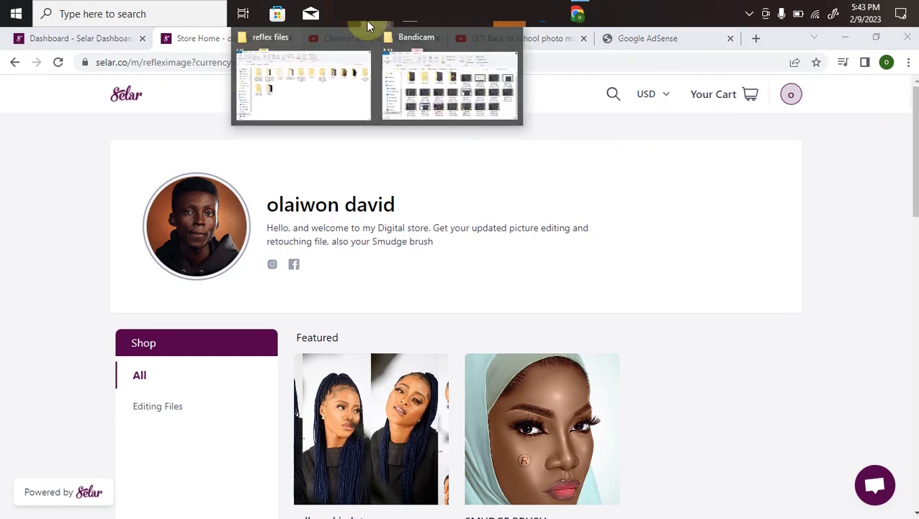
left_click(309, 103)
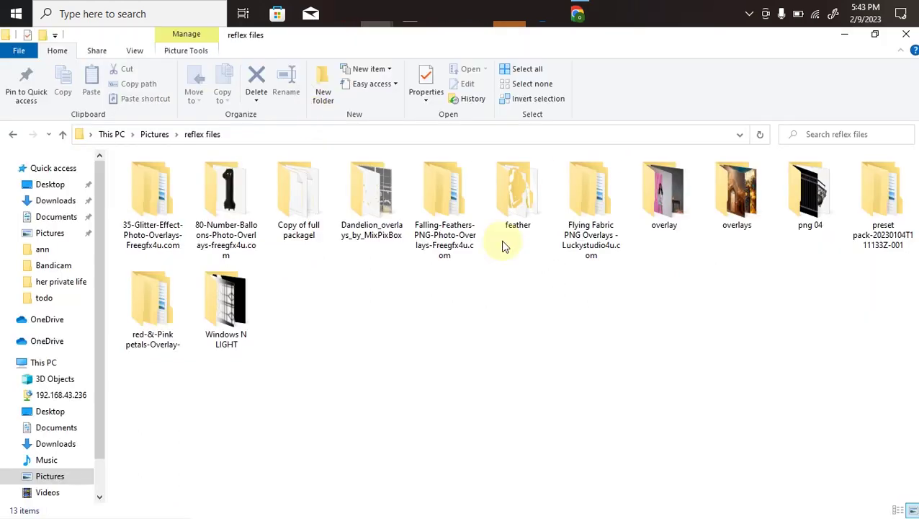
double_click(215, 212)
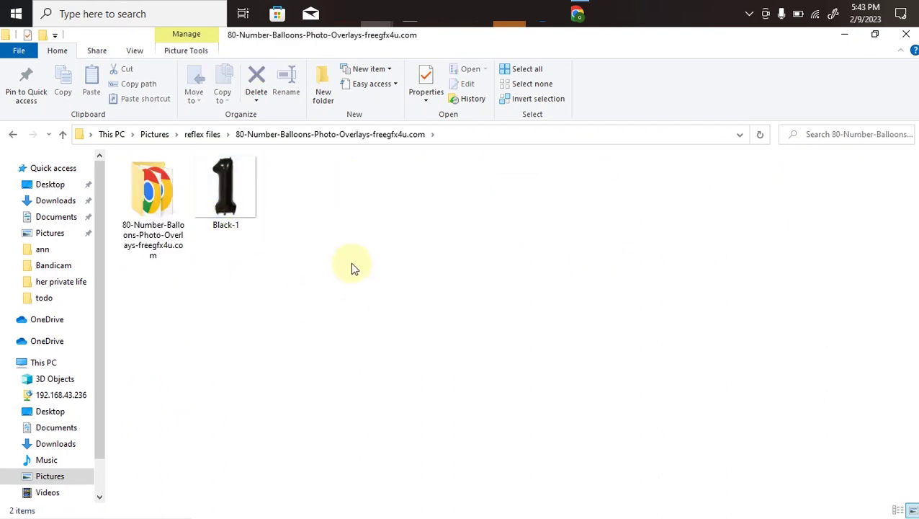
double_click(170, 227)
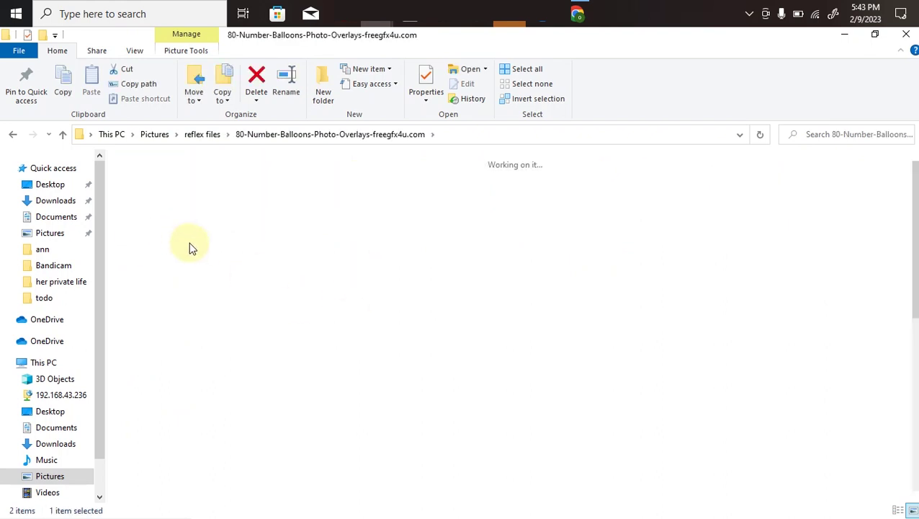
scroll(818, 231, "down", 5)
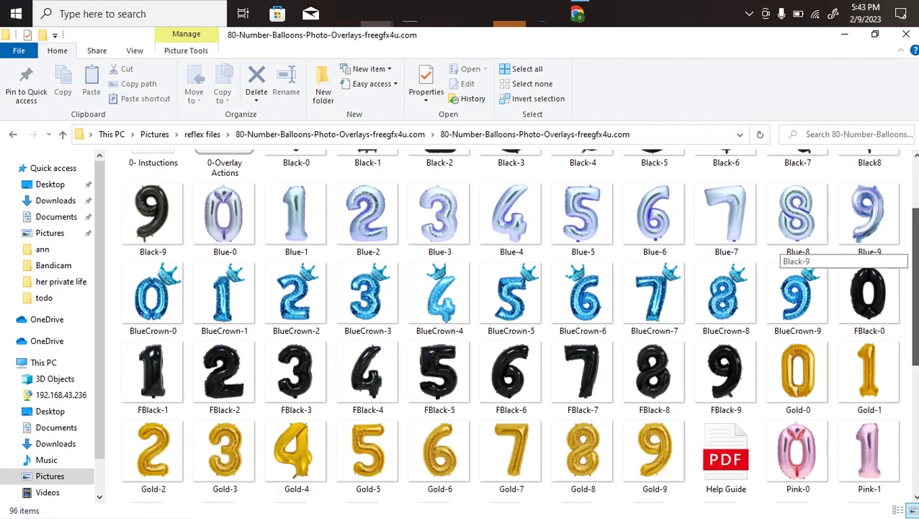
scroll(908, 212, "up", 5)
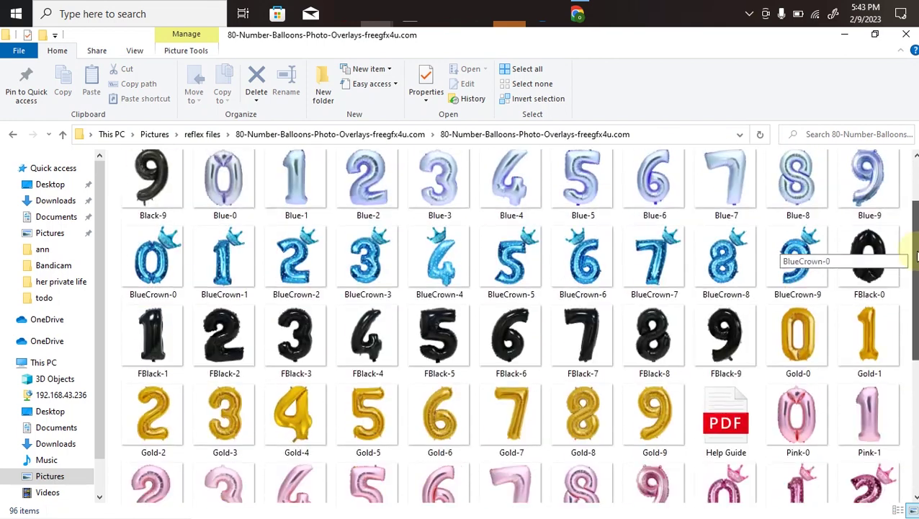
scroll(910, 209, "down", 5)
scroll(909, 198, "up", 5)
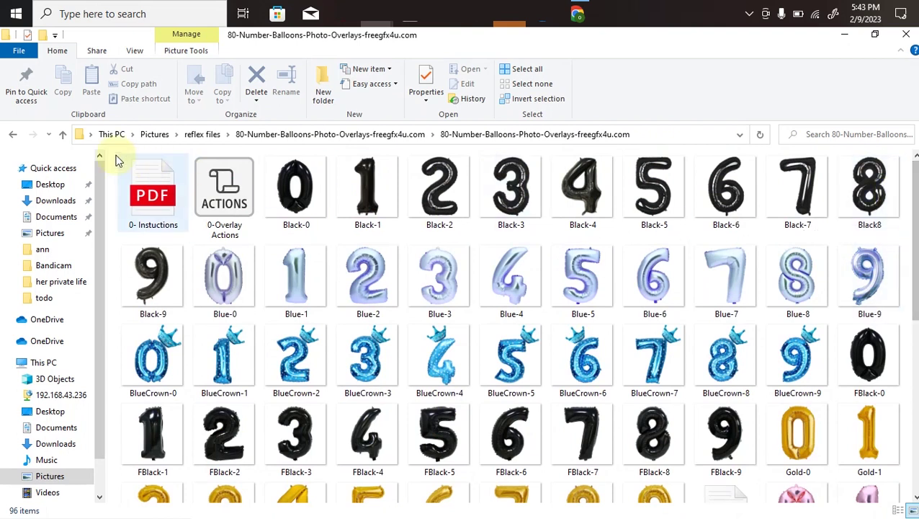
Return to the reflex files folder, open its overlays folder and look through the background images.
left_click(64, 135)
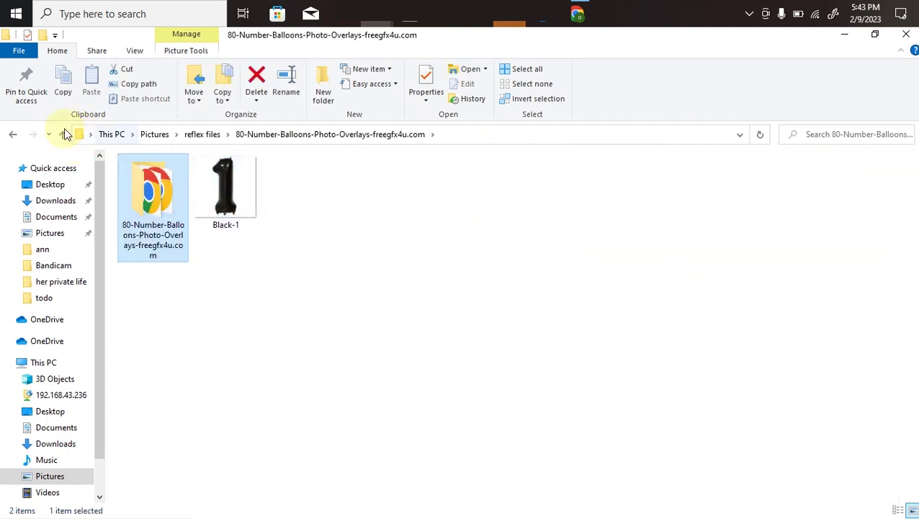
left_click(63, 135)
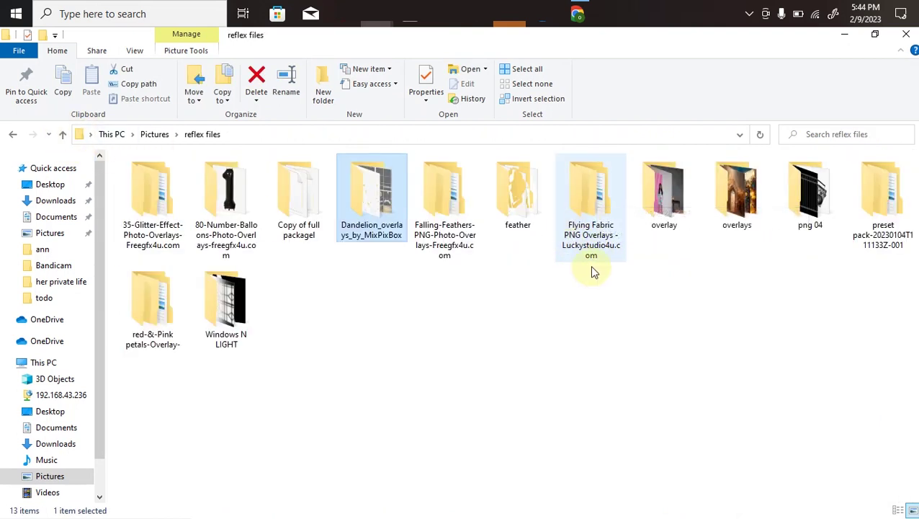
double_click(735, 203)
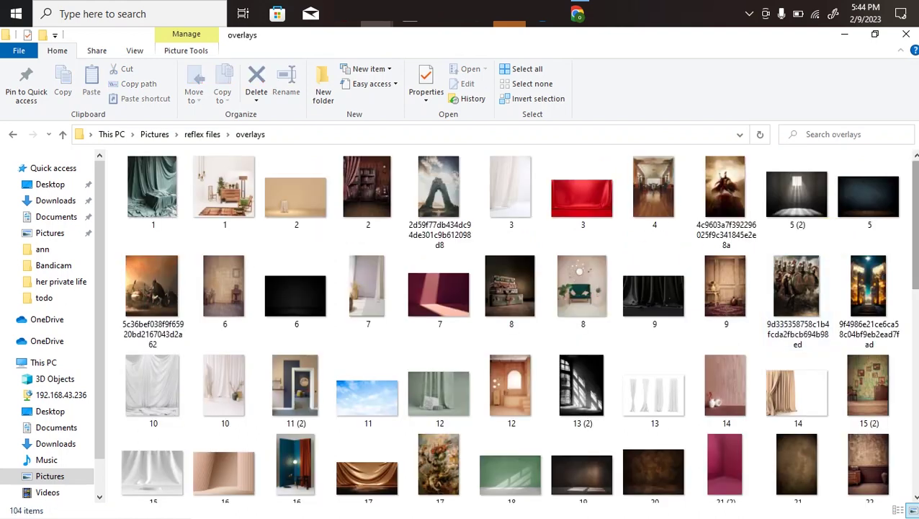
scroll(786, 245, "down", 5)
scroll(786, 246, "up", 2)
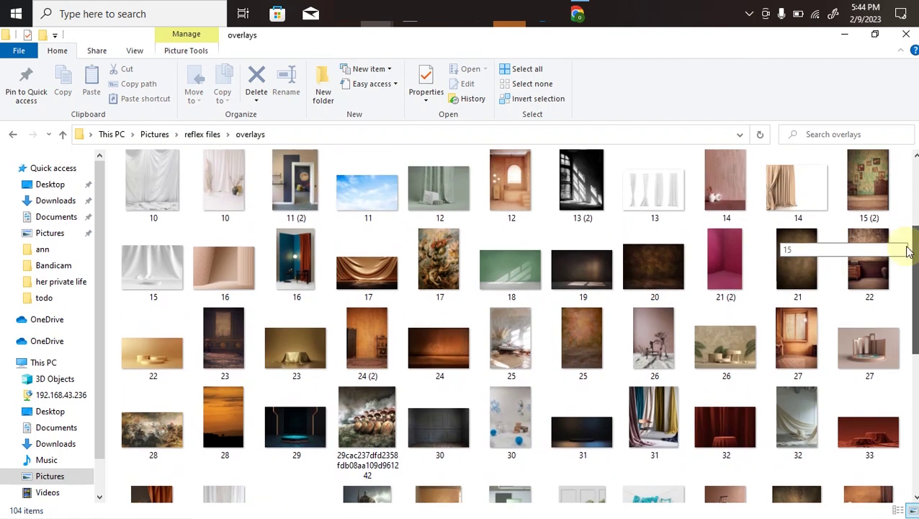
Return to the reflex files folder, open its png 04 folder and look through the PNG props.
left_click(62, 135)
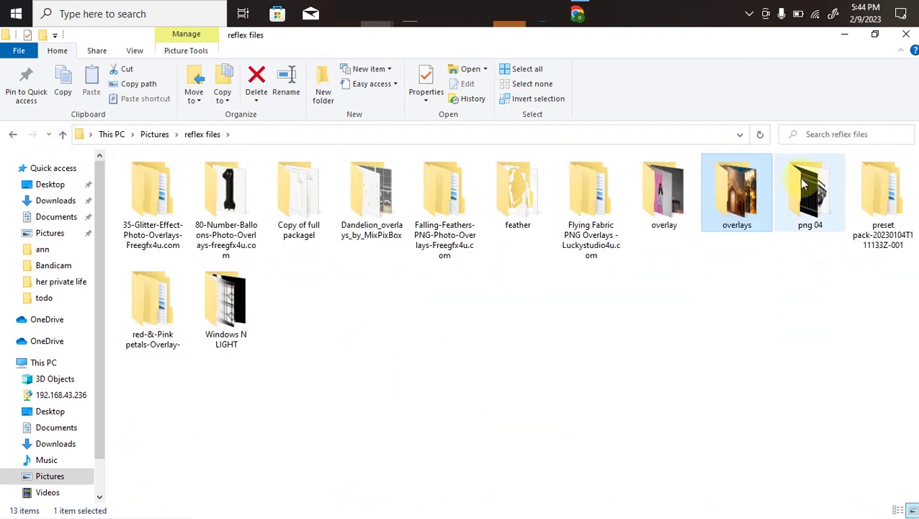
left_click(809, 191)
double_click(810, 191)
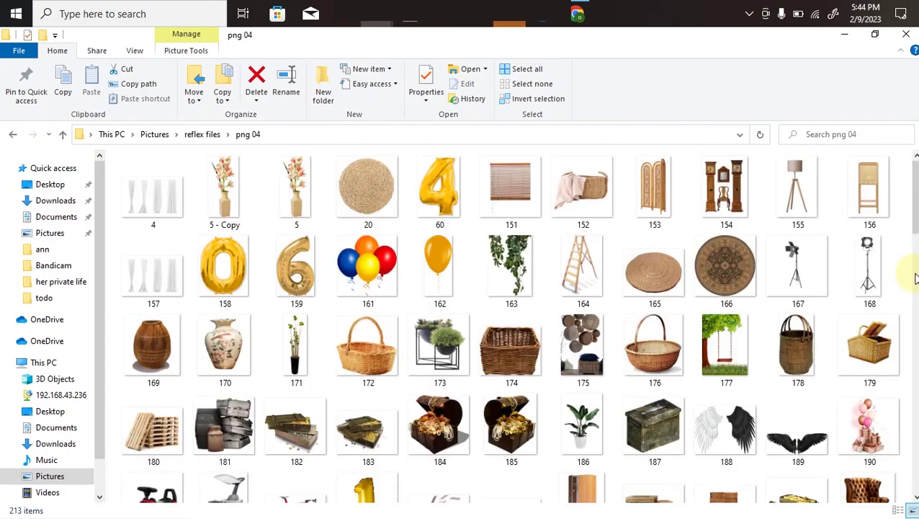
scroll(910, 188, "down", 10)
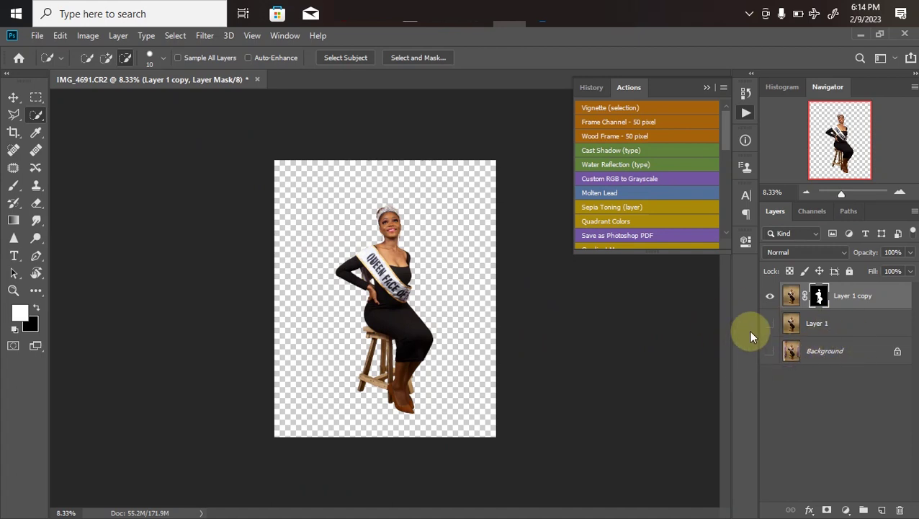
Show Layer 1 and Background, hide Layer 1 copy, and duplicate Layer 1.
left_click_drag(768, 326, 768, 386)
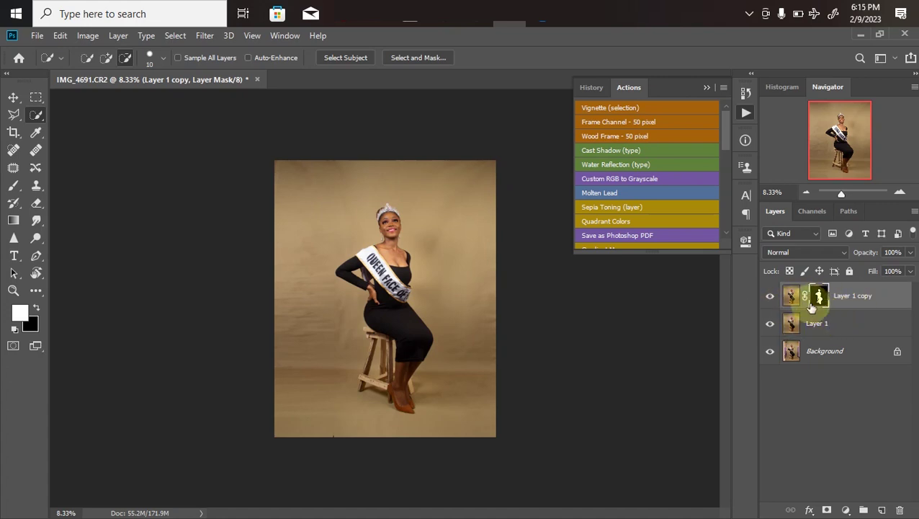
left_click(770, 296)
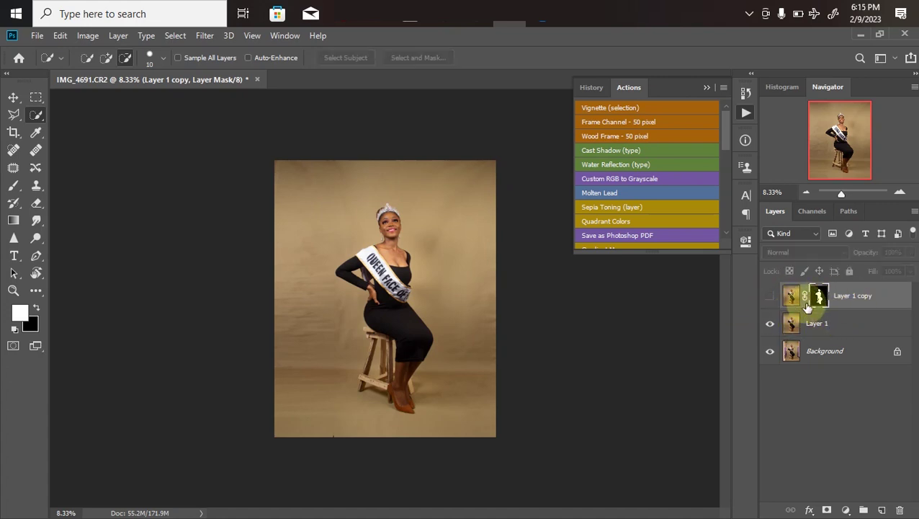
left_click(840, 325)
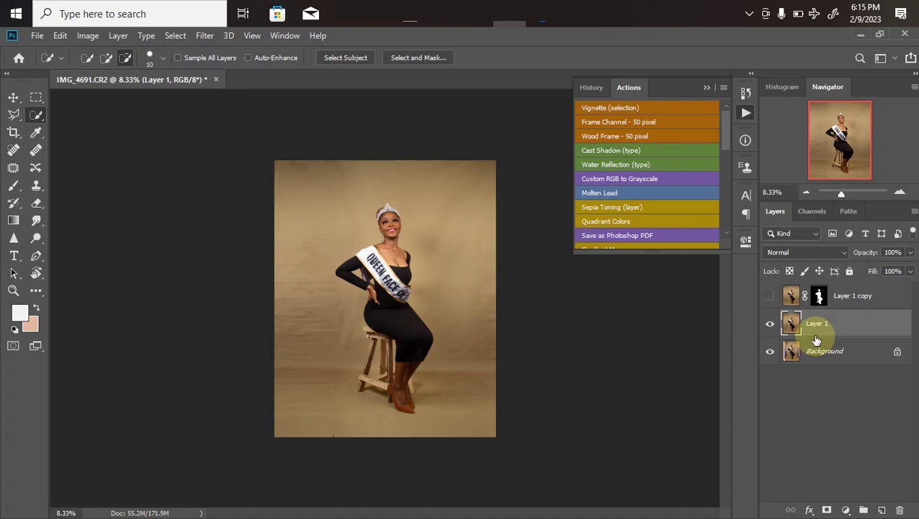
key("ctrl+j")
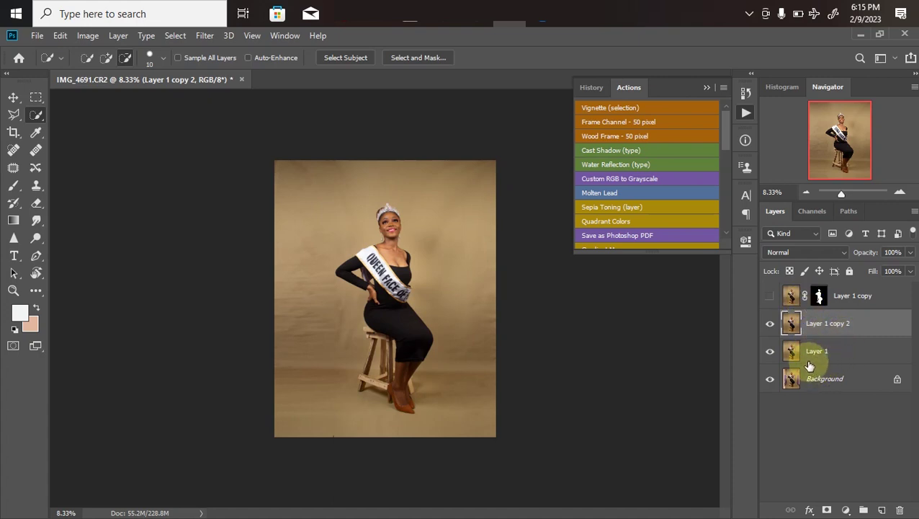
Load the mask of Layer 1 copy as a selection around the woman and stool while keeping Layer 1 copy 2 active.
left_click_drag(820, 296, 822, 299)
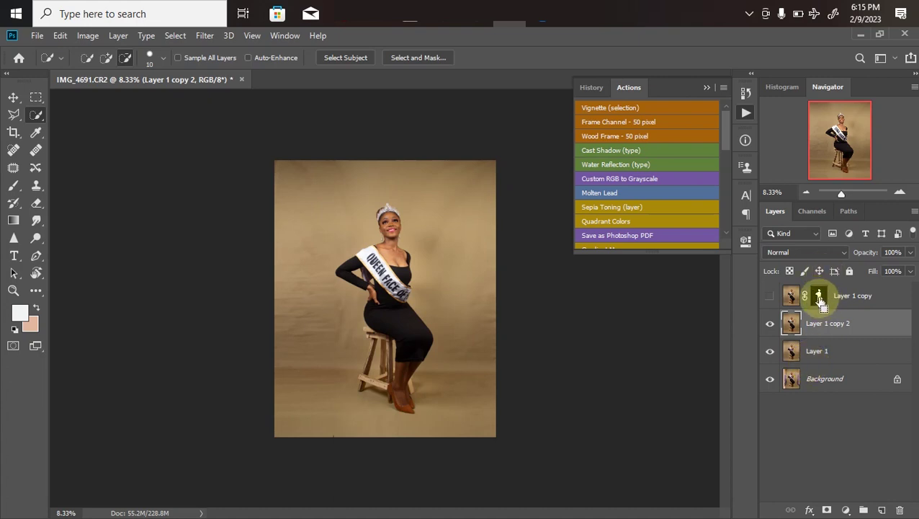
left_click_drag(822, 301, 358, 345)
key("ctrl+plus")
key("ctrl+plus")
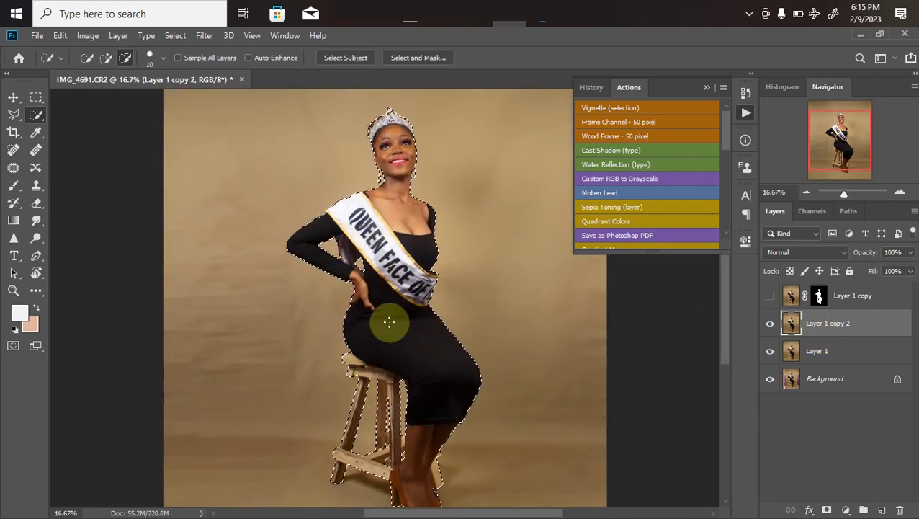
key("ctrl+minus")
key("ctrl+minus")
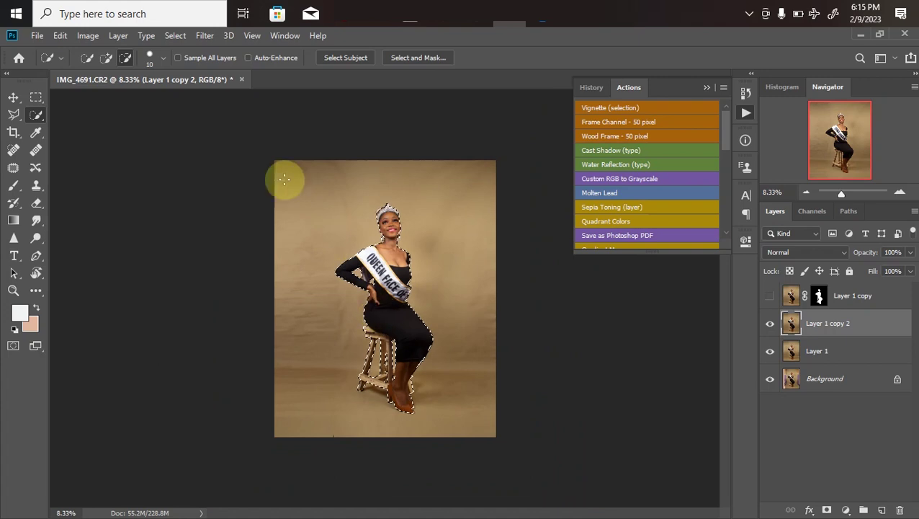
Expand the selection around the woman and stool by 8 pixels.
left_click(175, 36)
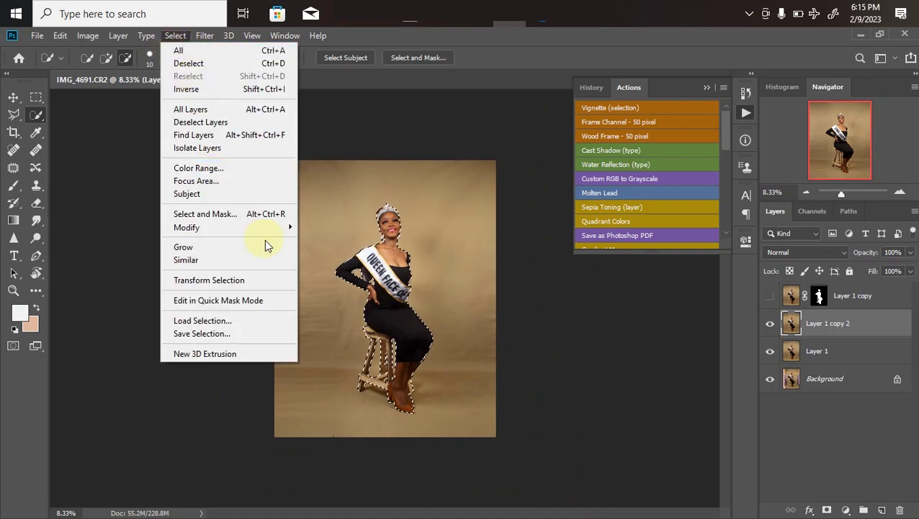
mouse_move(257, 230)
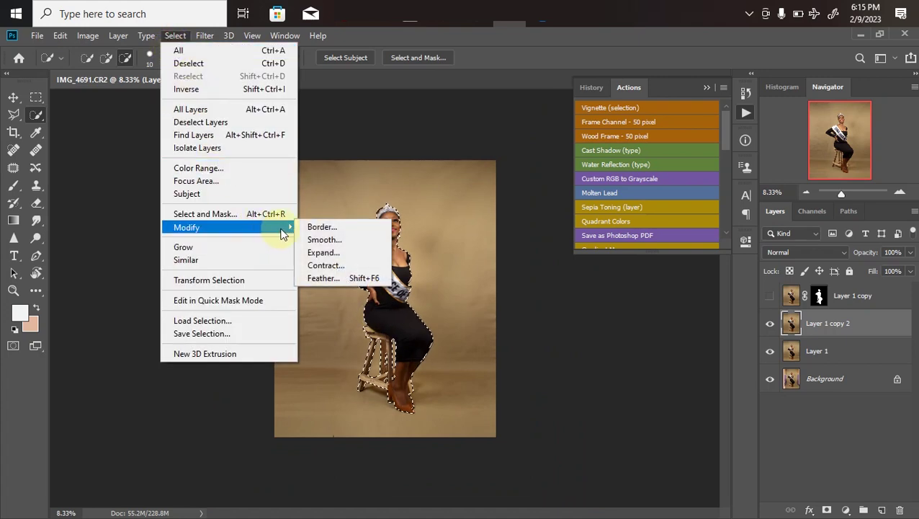
left_click(325, 254)
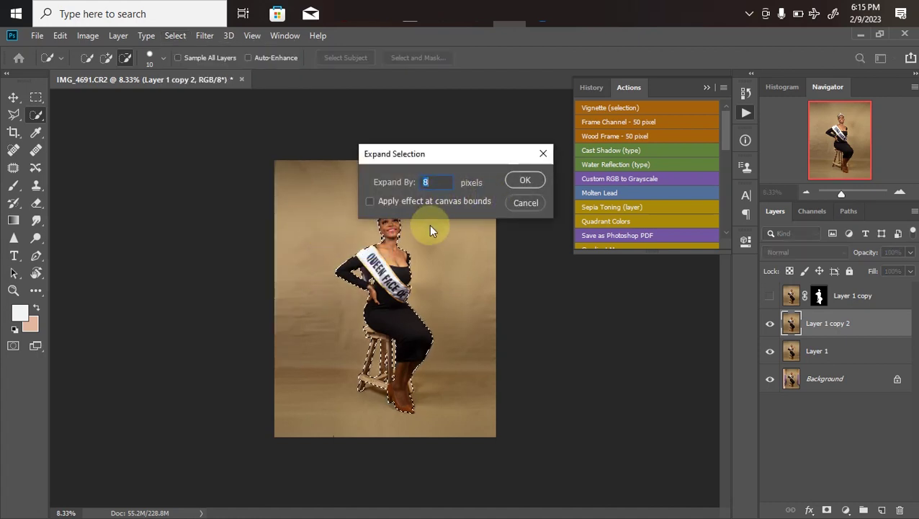
key("Return")
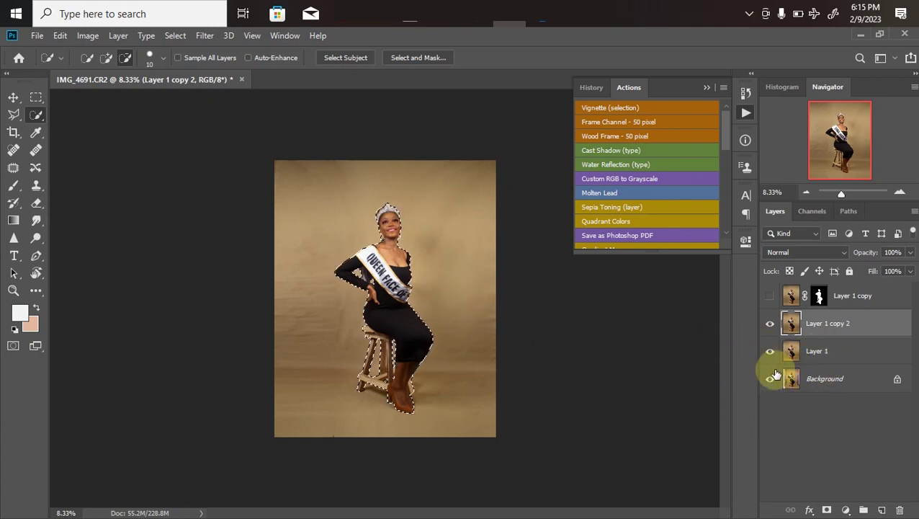
Hide Layer 1 and Background, delete the selected woman and stool from Layer 1 copy 2, and compare it with the masked cutout.
left_click_drag(771, 379, 771, 351)
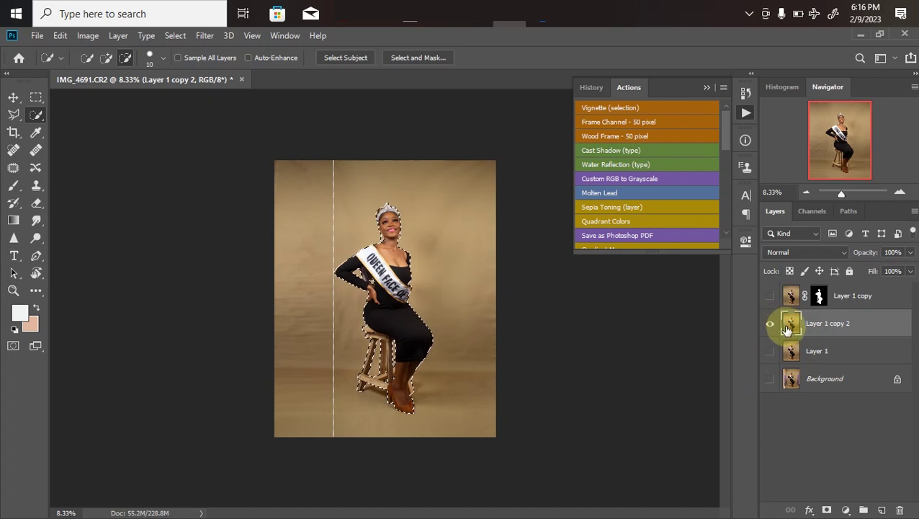
key("Delete")
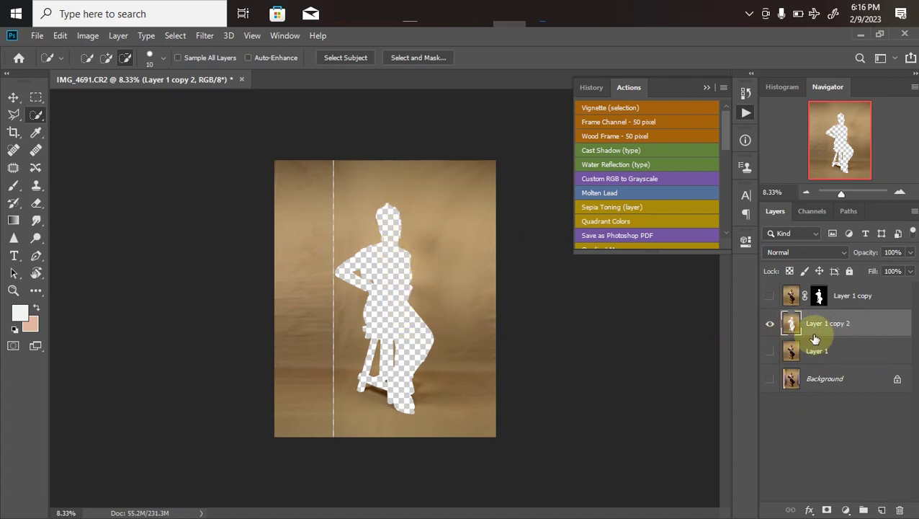
left_click_drag(770, 324, 772, 296)
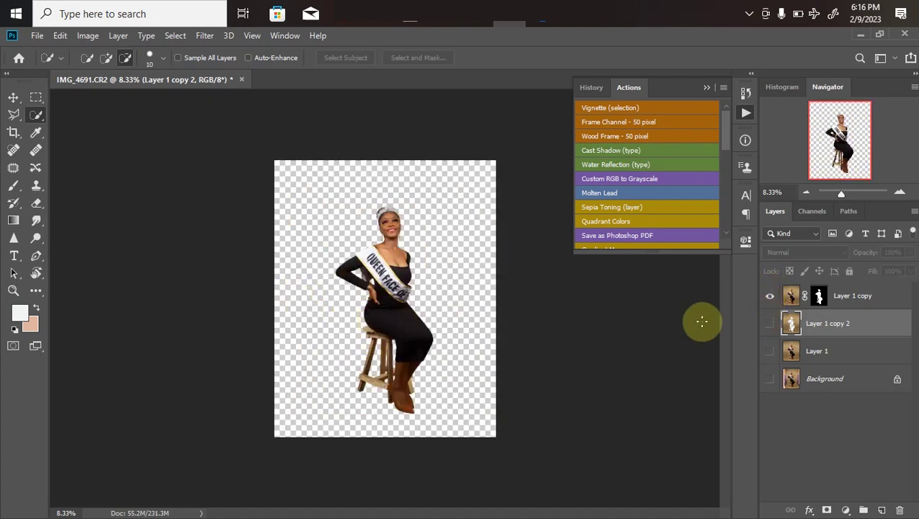
left_click(769, 295)
left_click(770, 323)
key("ctrl+plus")
key("ctrl+minus")
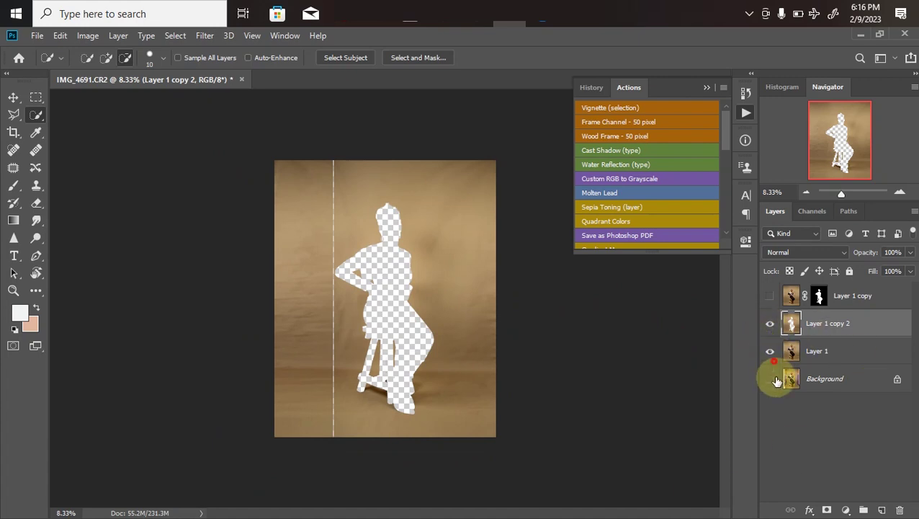
Show Layer 1 and Background, and apply a Gaussian Blur with a 115.8-pixel radius to Layer 1 copy 2.
left_click(769, 351)
left_click(770, 378)
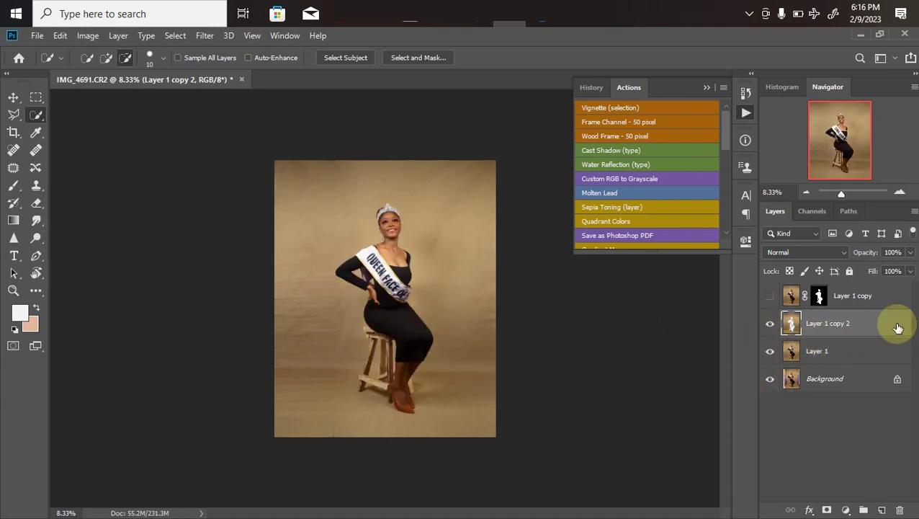
left_click(205, 39)
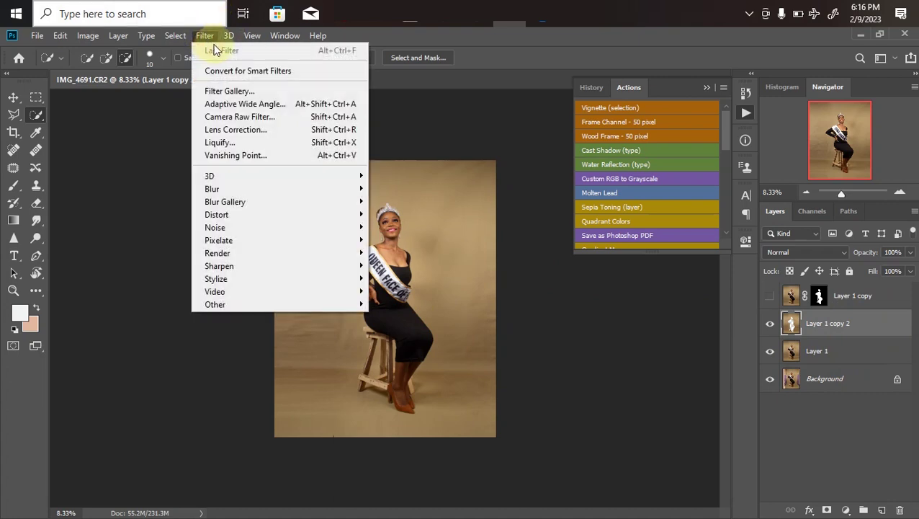
mouse_move(295, 189)
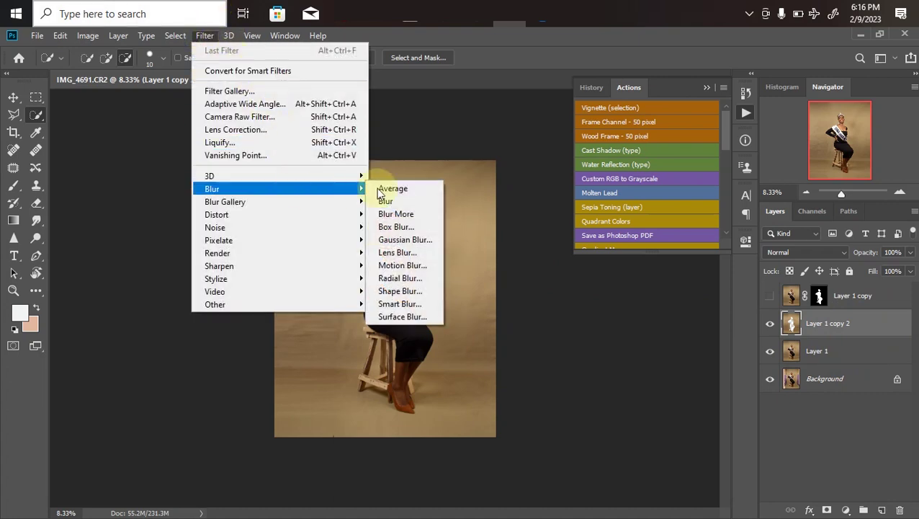
left_click(402, 240)
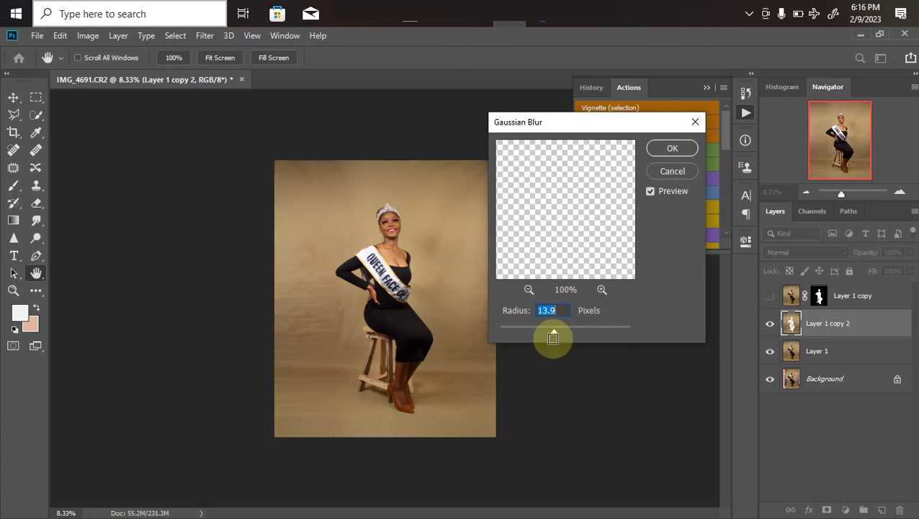
left_click_drag(572, 331, 583, 353)
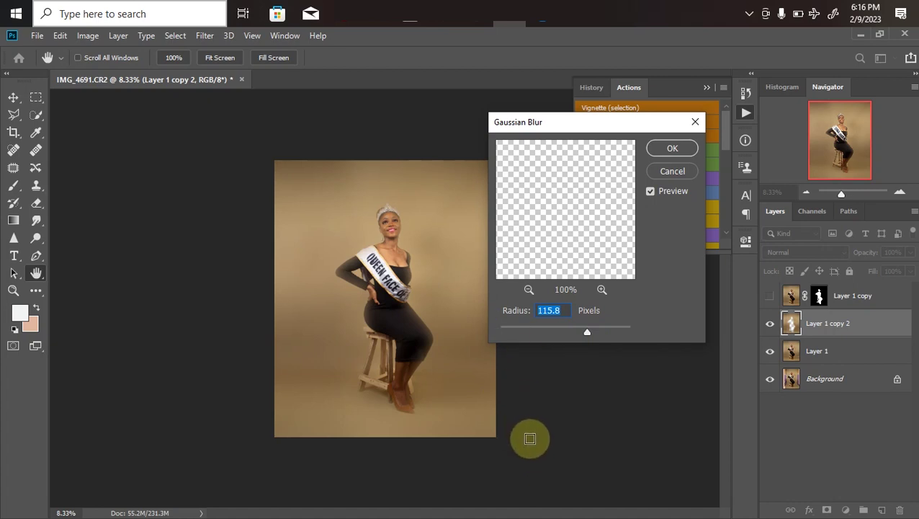
key("Return")
key("w")
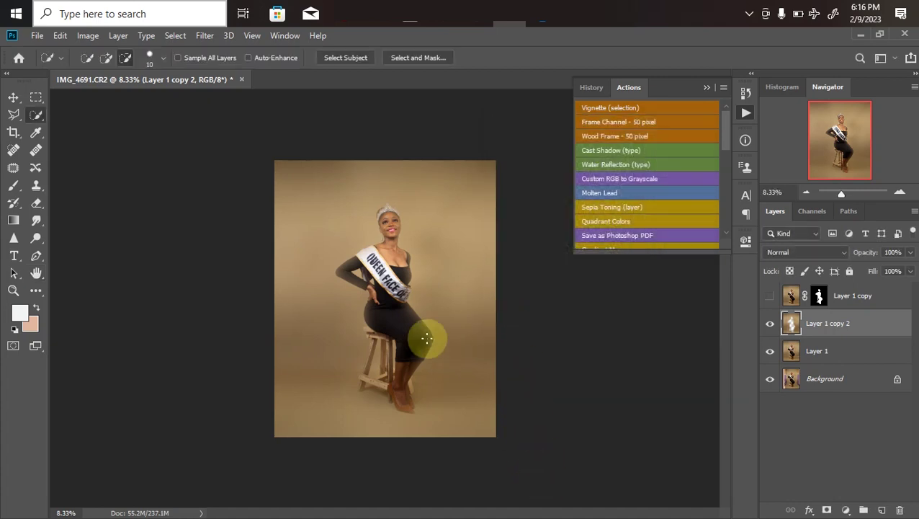
Show Layer 1 copy above the blurred layer and check the backdrop with Layer 1 copy 2 off and on.
key("ctrl+plus")
key("ctrl+minus")
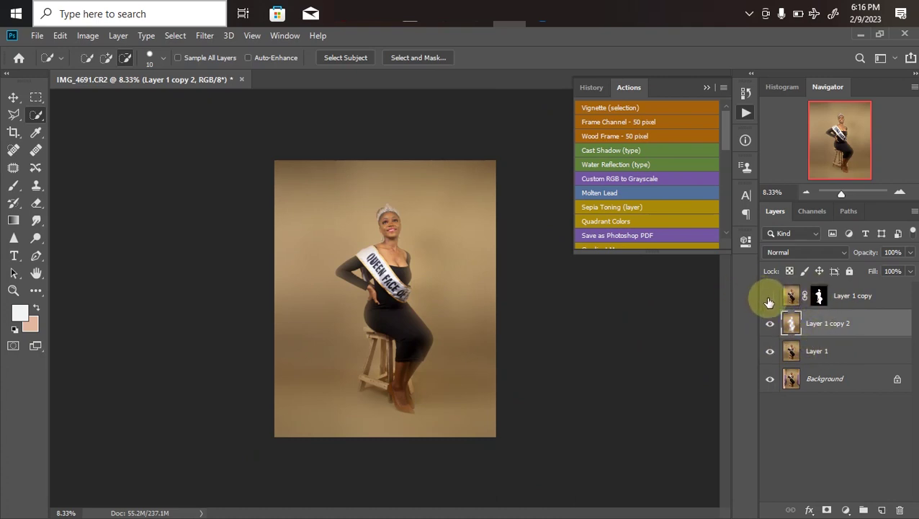
key("ctrl+=")
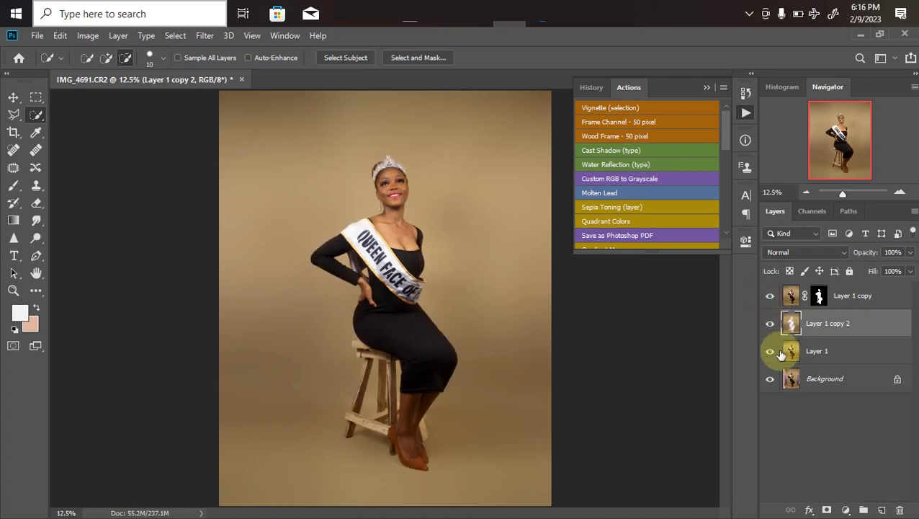
left_click(770, 325)
key("ctrl+minus")
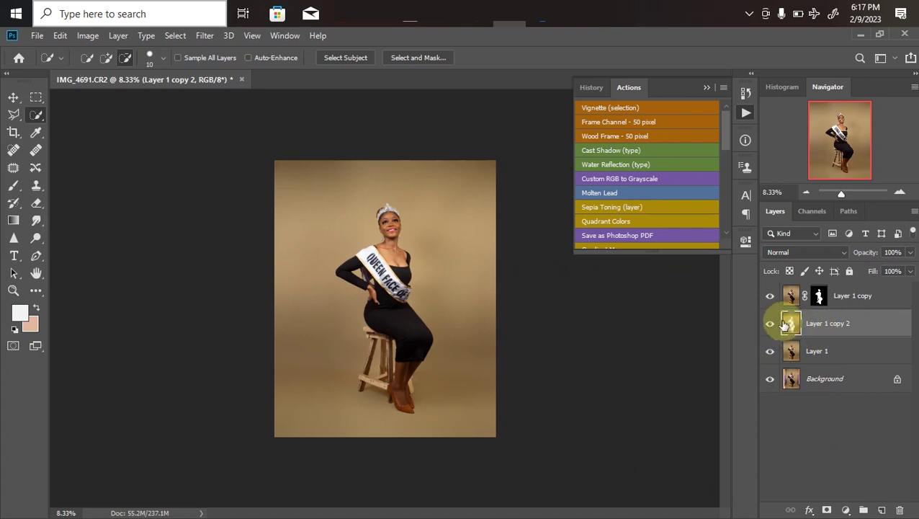
Add a layer mask to Layer 1 copy 2 and brush black over the floor around the stool legs and shoes.
left_click(826, 510)
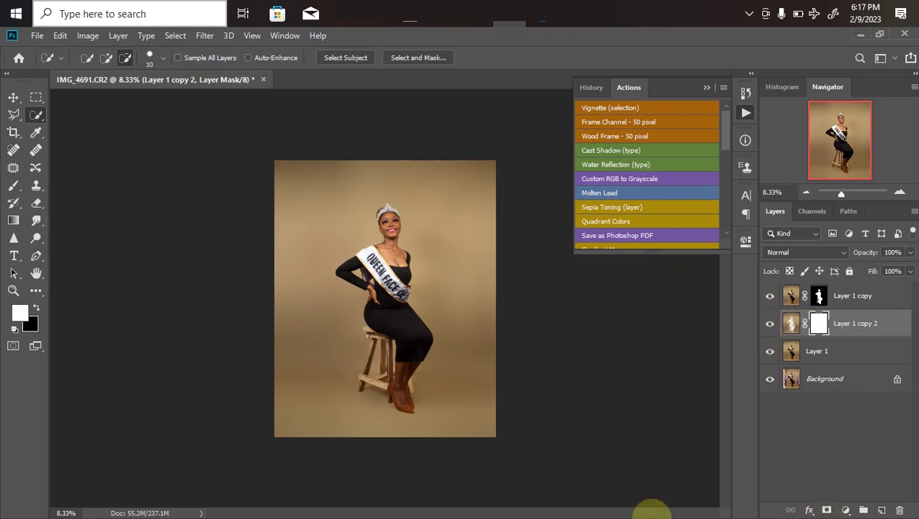
left_click(13, 186)
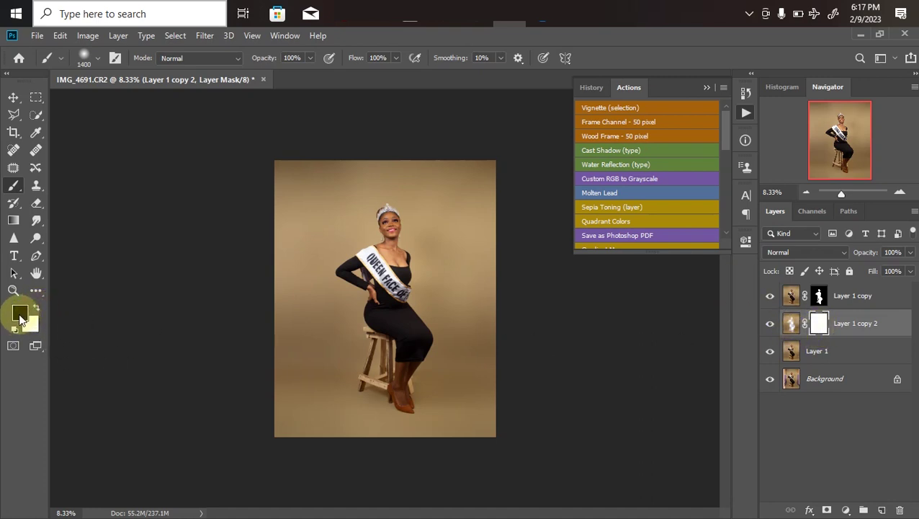
key("d")
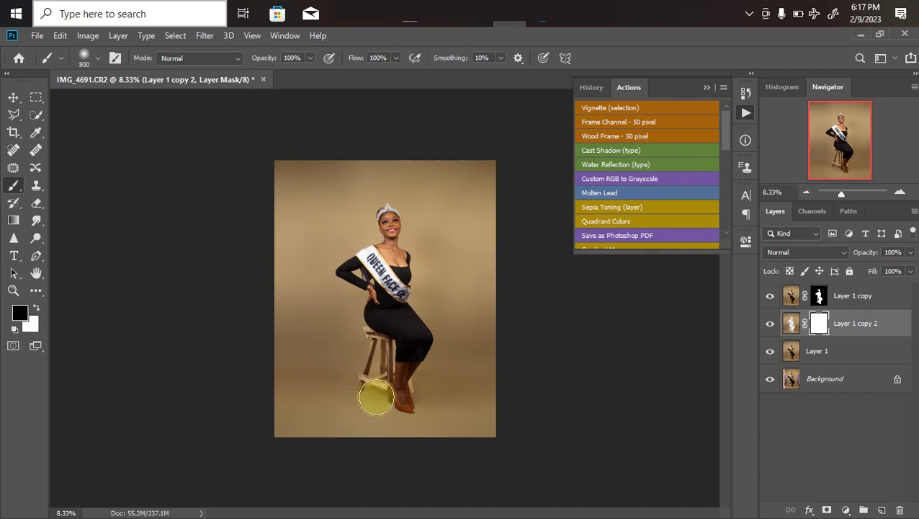
mouse_move(367, 389)
left_mouse_down()
mouse_move(400, 403)
mouse_move(384, 397)
mouse_move(404, 394)
mouse_move(373, 390)
mouse_move(413, 392)
left_mouse_up()
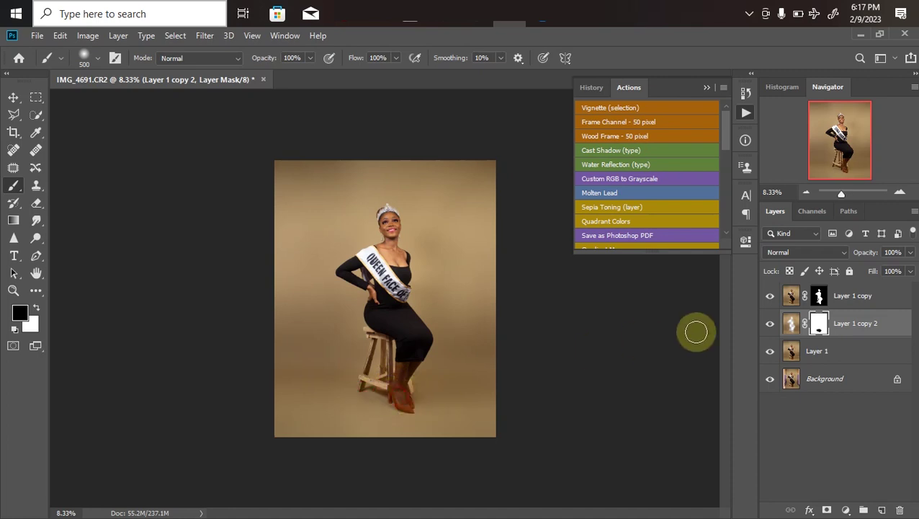
scroll(407, 382, "up", 1)
scroll(417, 353, "down", 1)
scroll(431, 350, "down", 1)
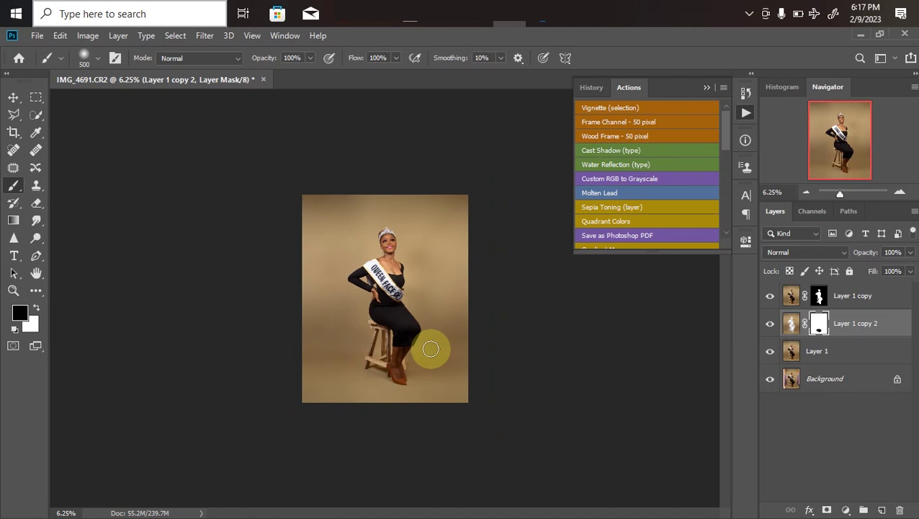
Switch to File Explorer and open the overlay folder inside Pictures > reflex files.
key("alt+Tab")
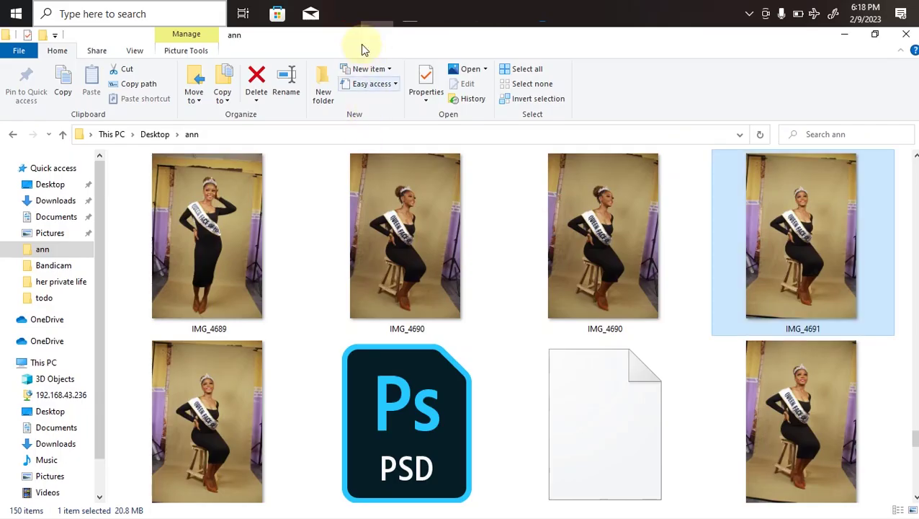
left_click(48, 236)
double_click(599, 208)
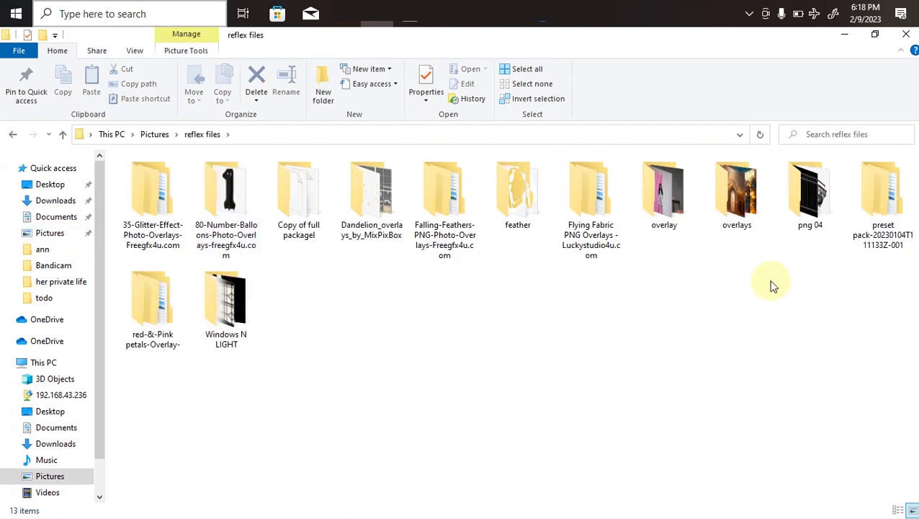
double_click(668, 229)
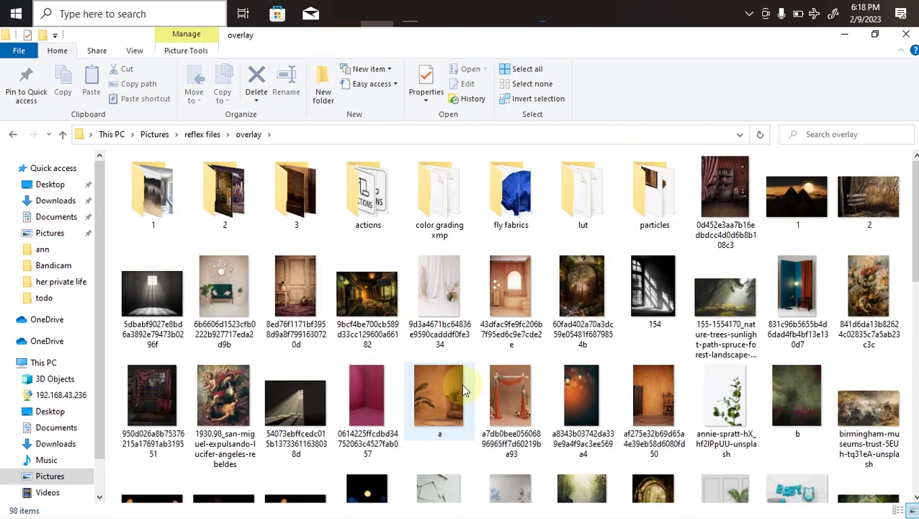
Look through the overlay images and place the teal-and-orange kn backdrop into the portrait document directly beneath Layer 1 copy.
scroll(464, 390, "down", 5)
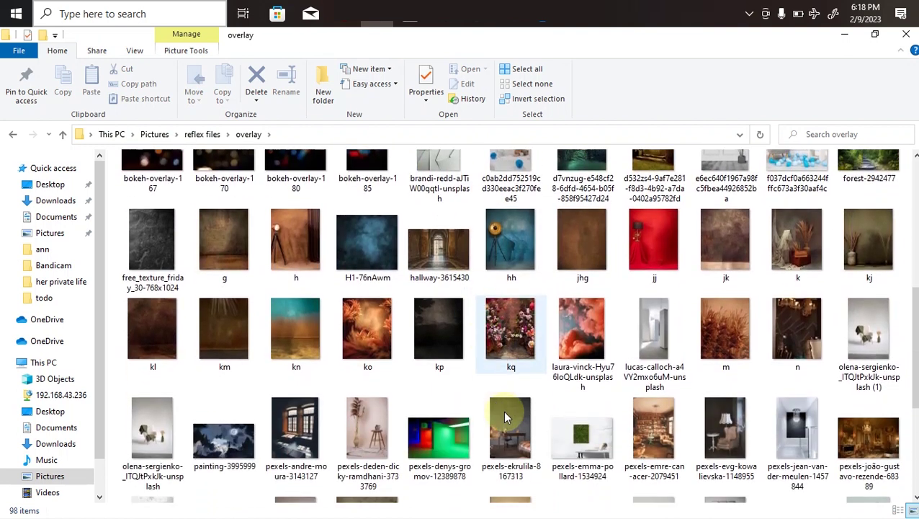
scroll(507, 416, "down", 2)
left_click(500, 285)
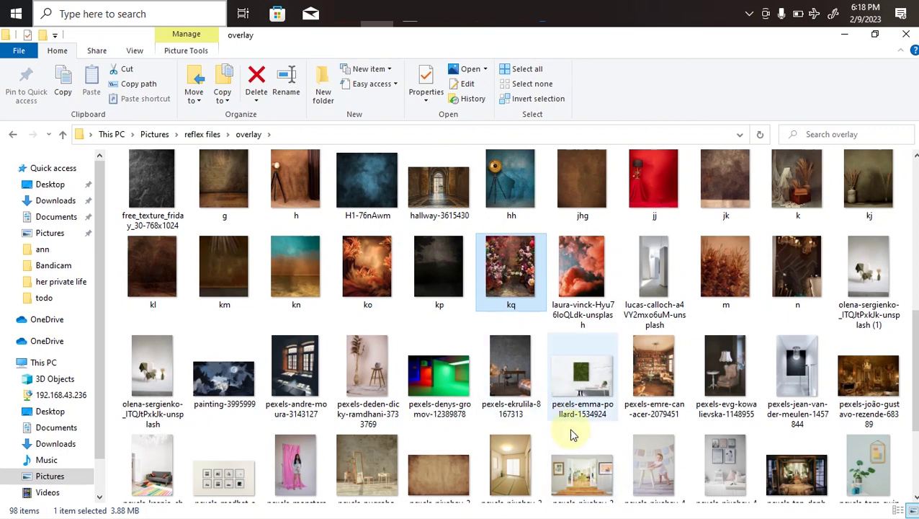
scroll(564, 414, "down", 2)
scroll(548, 429, "up", 3)
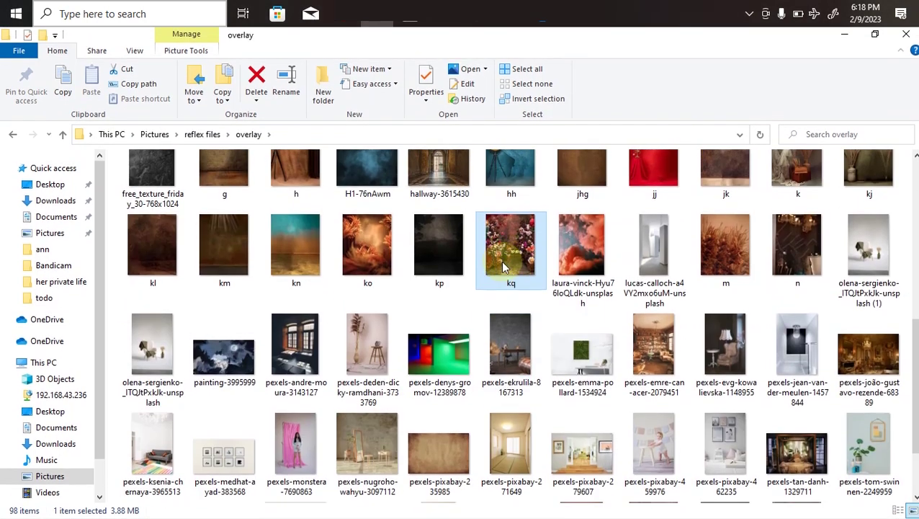
left_click(300, 305)
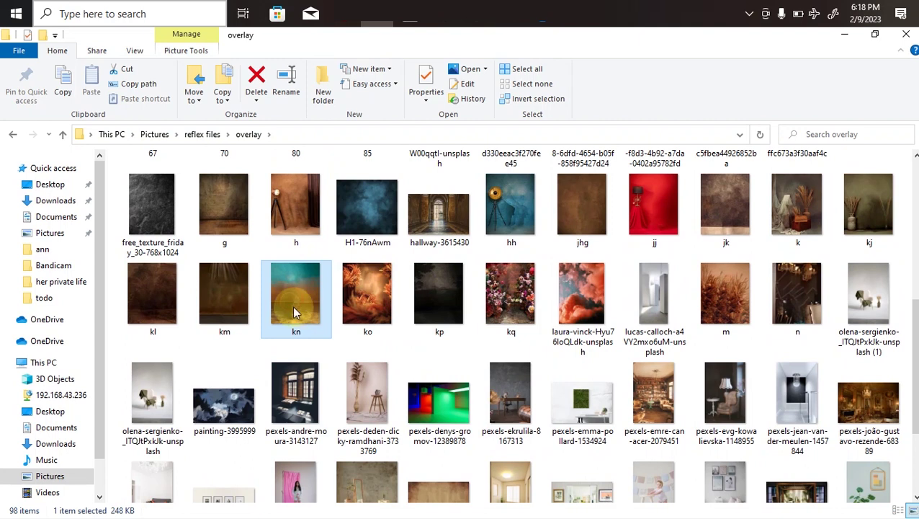
left_click_drag(285, 302, 420, 340)
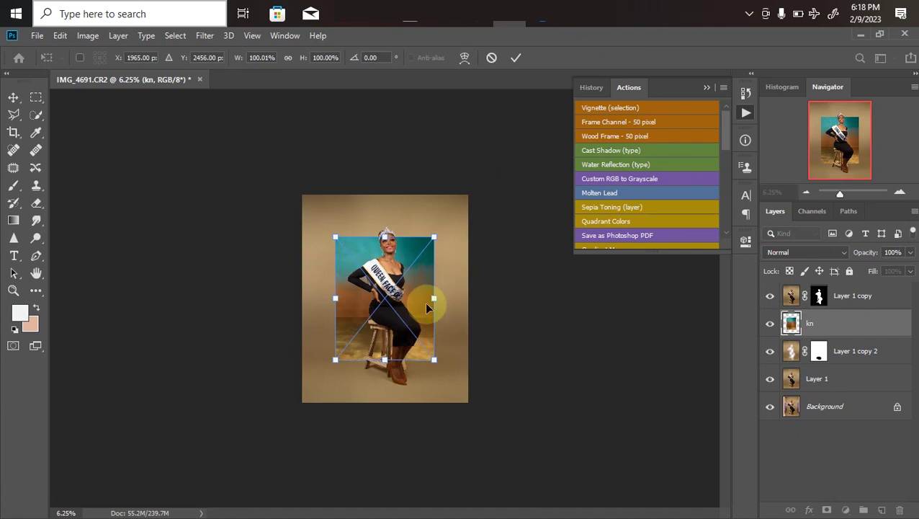
Enlarge the placed kn backdrop to about 195% so it covers the canvas, and set its blend mode to Soft Light.
left_click_drag(429, 297, 478, 289)
left_click_drag(376, 298, 284, 298)
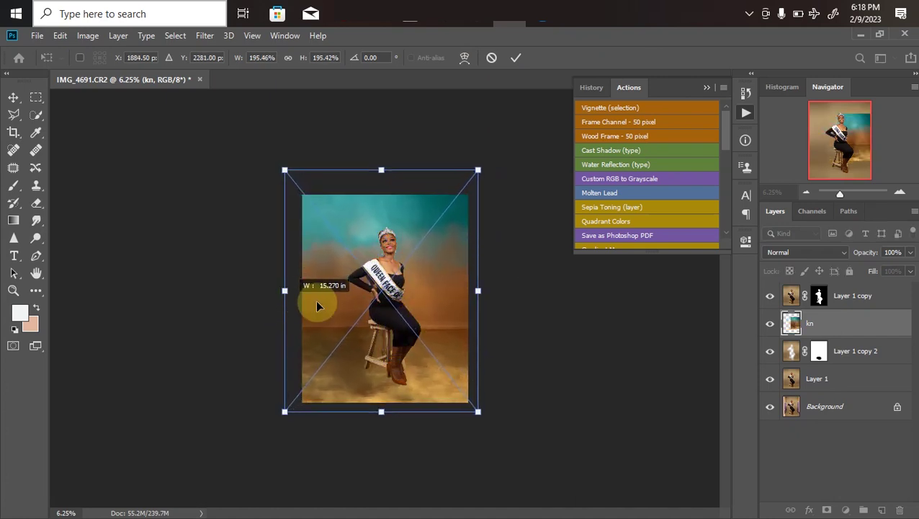
left_click_drag(356, 293, 380, 358)
key("Return")
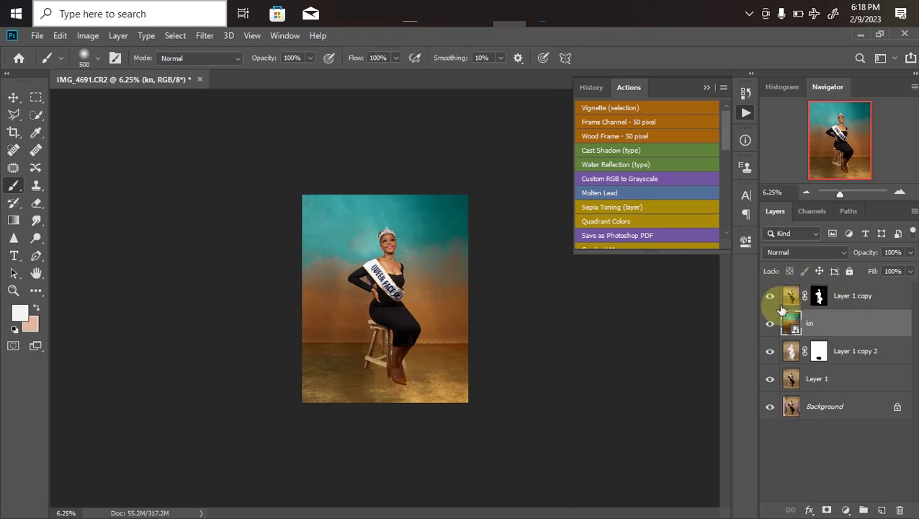
left_click(801, 253)
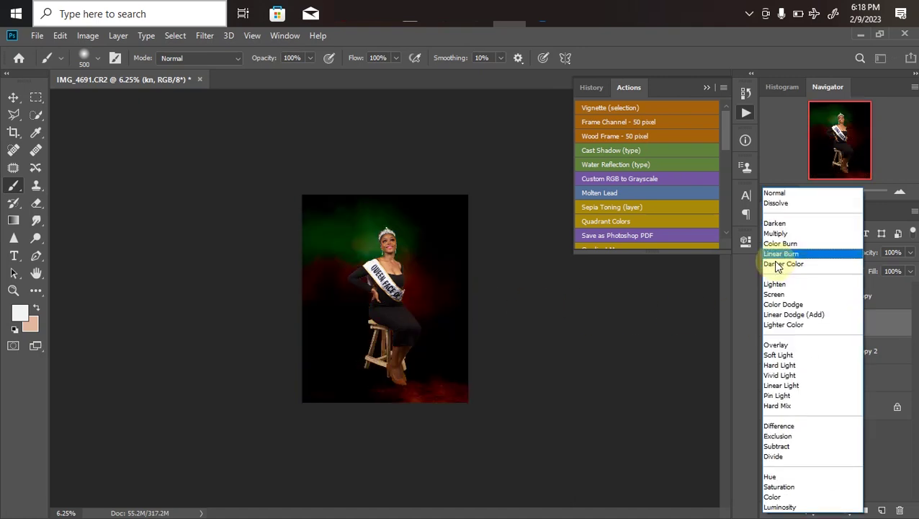
left_click(791, 358)
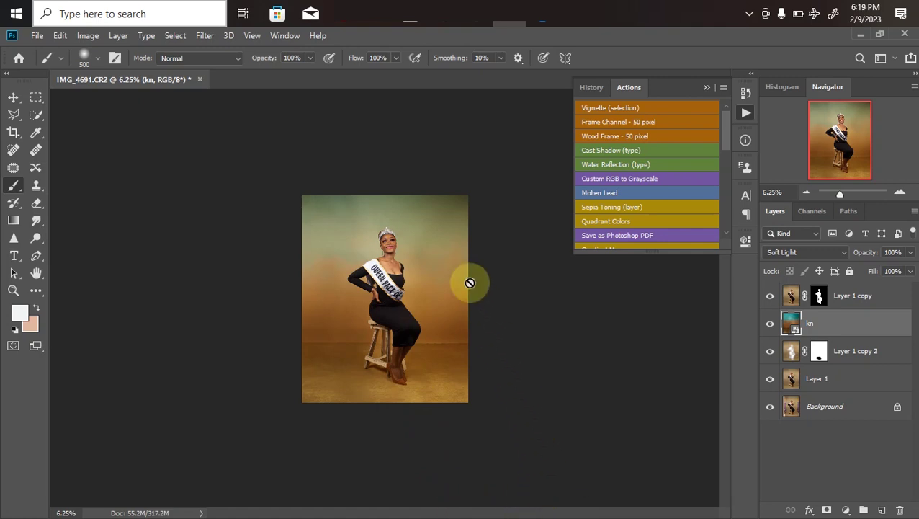
Place the floral kq image from the overlay folder above kn, scaled to 121.84% with its flowers framing the woman.
left_click(379, 20)
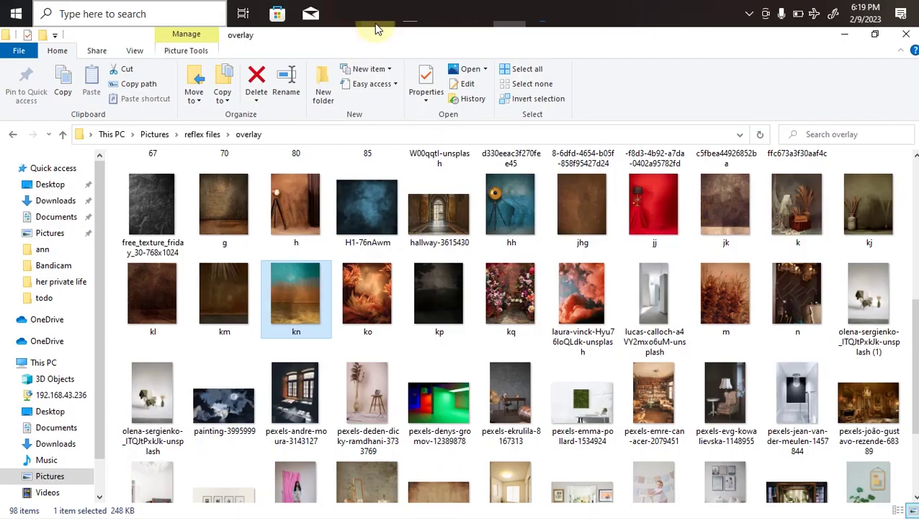
left_click(508, 306)
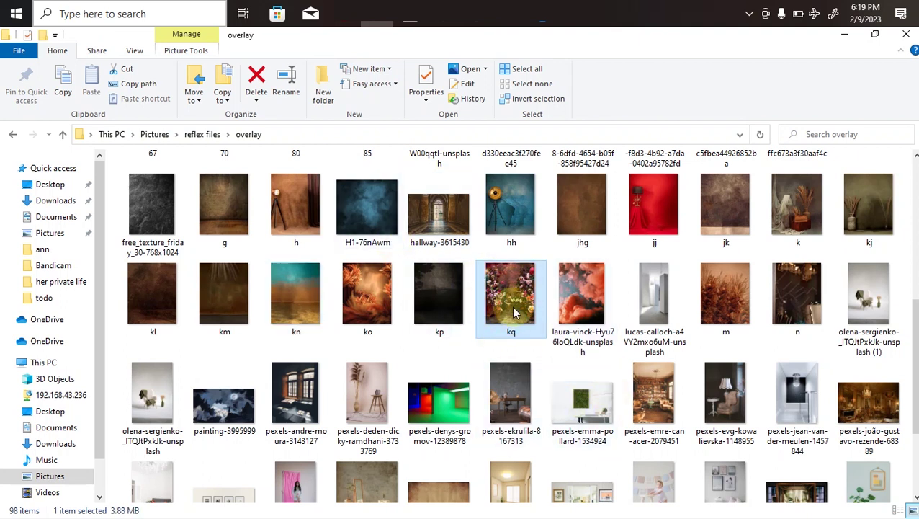
left_click_drag(508, 305, 375, 282)
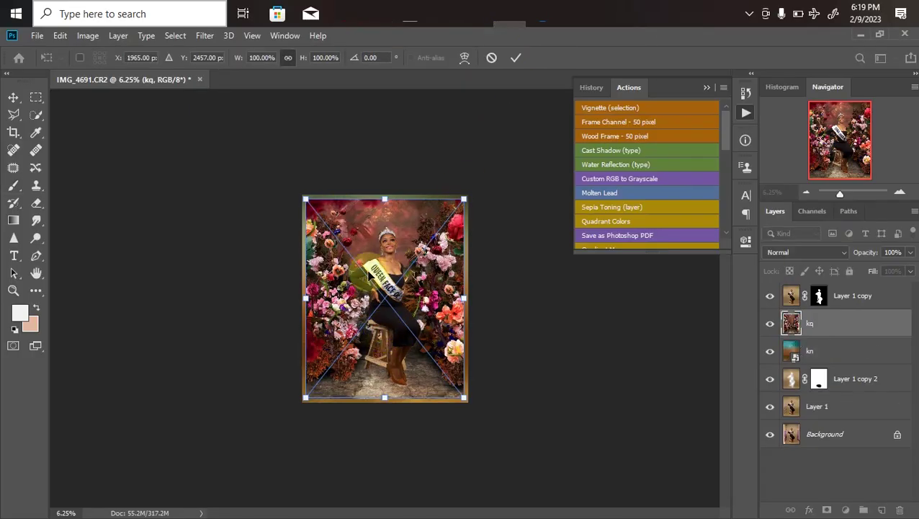
left_click_drag(302, 290, 364, 276)
left_click_drag(464, 268, 482, 267)
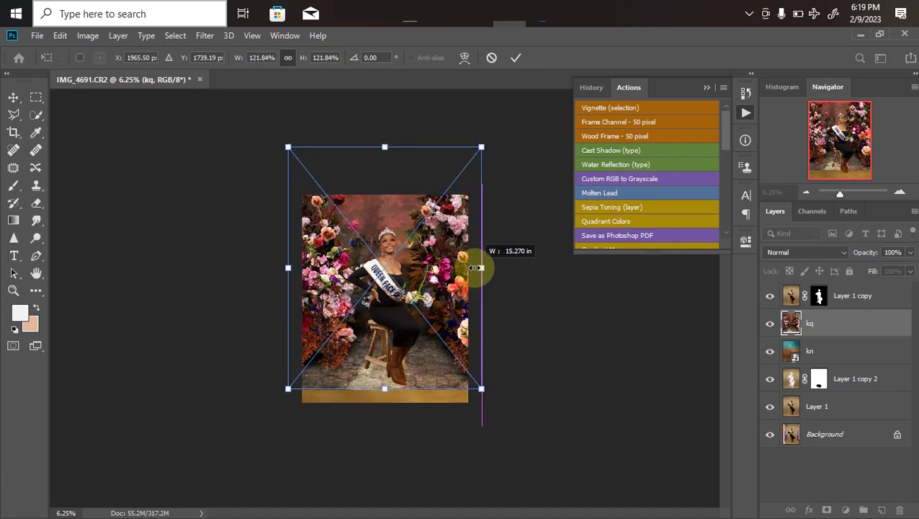
mouse_move(375, 292)
left_mouse_down()
mouse_move(361, 292)
mouse_move(371, 291)
left_mouse_up()
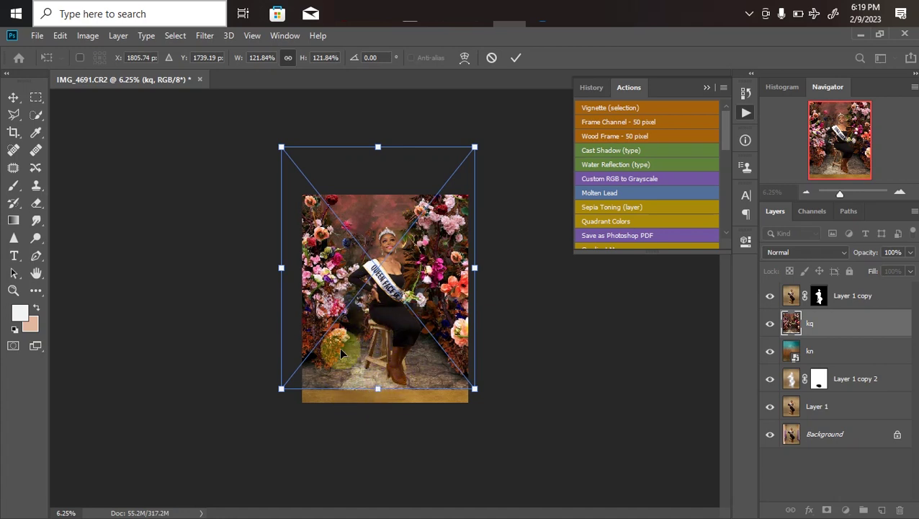
mouse_move(381, 318)
left_mouse_down()
mouse_move(382, 330)
mouse_move(380, 319)
left_mouse_up()
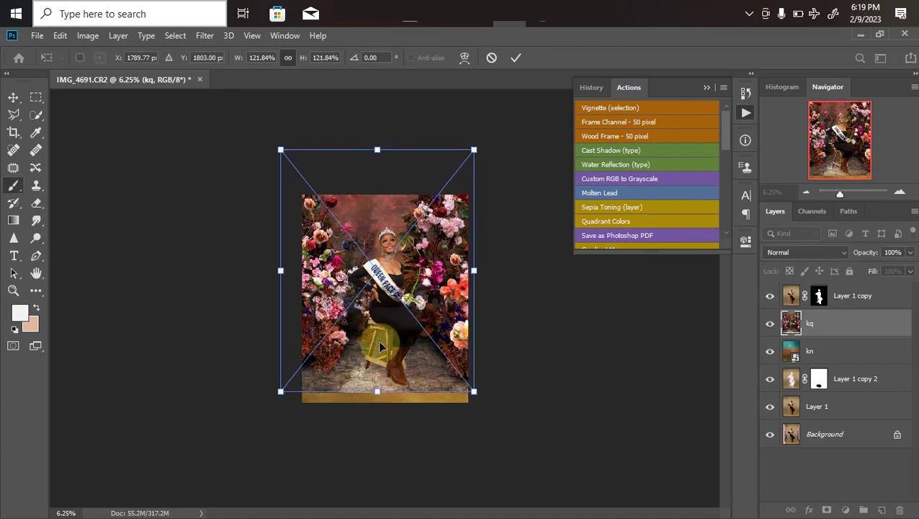
key("Return")
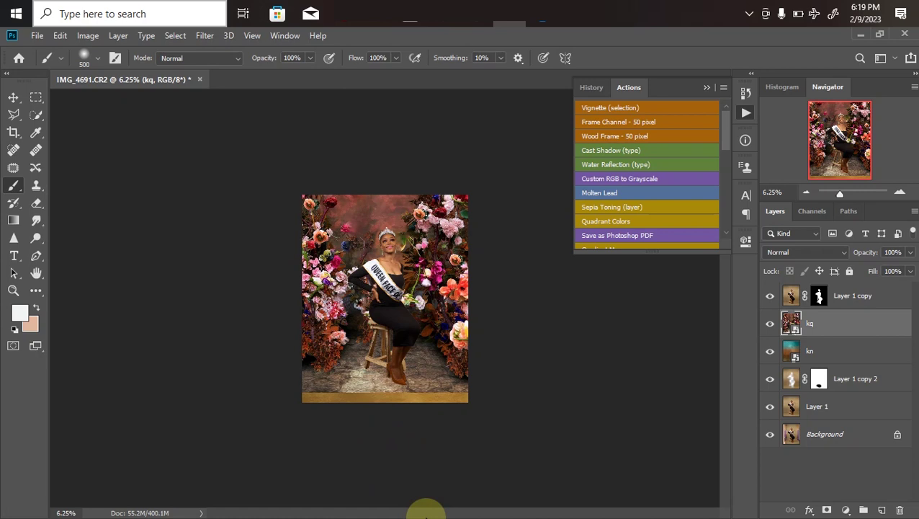
Add a layer mask to kq and fade its lower edge into the floor with a black-to-transparent linear gradient.
left_click(827, 510)
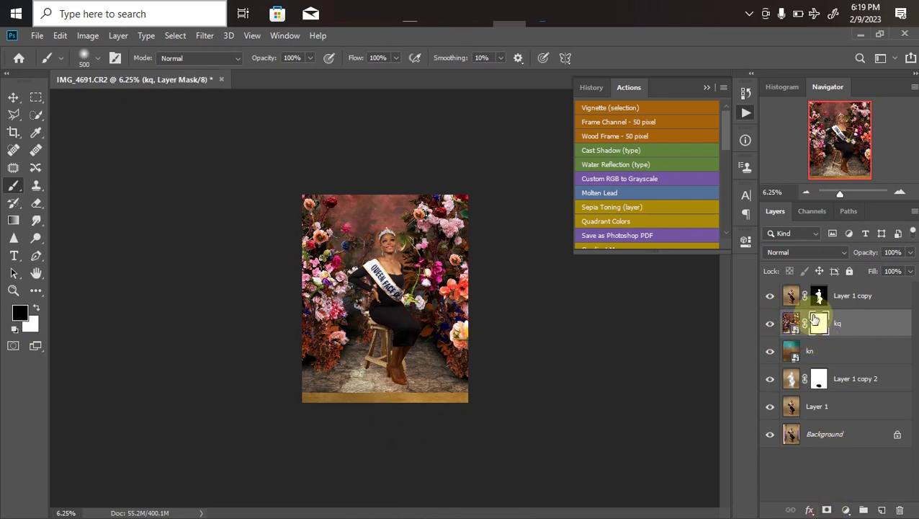
left_click(14, 224)
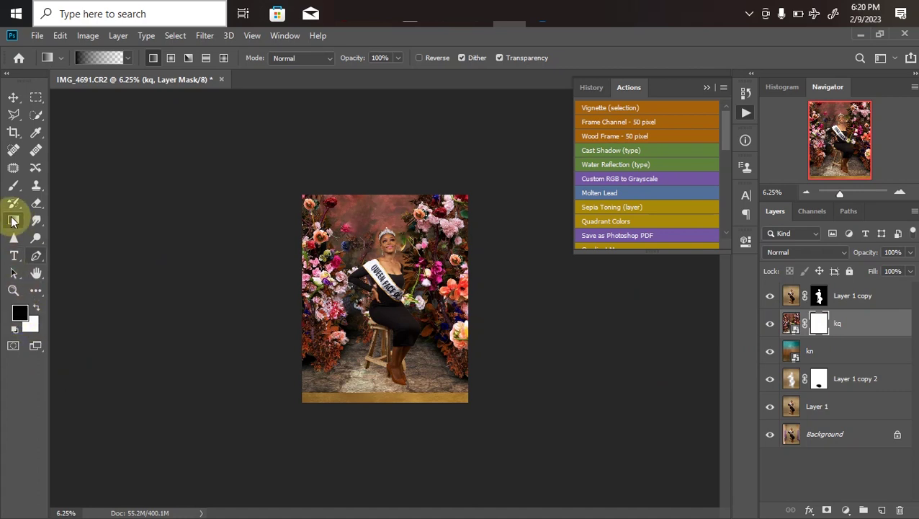
left_click_drag(393, 433, 409, 483)
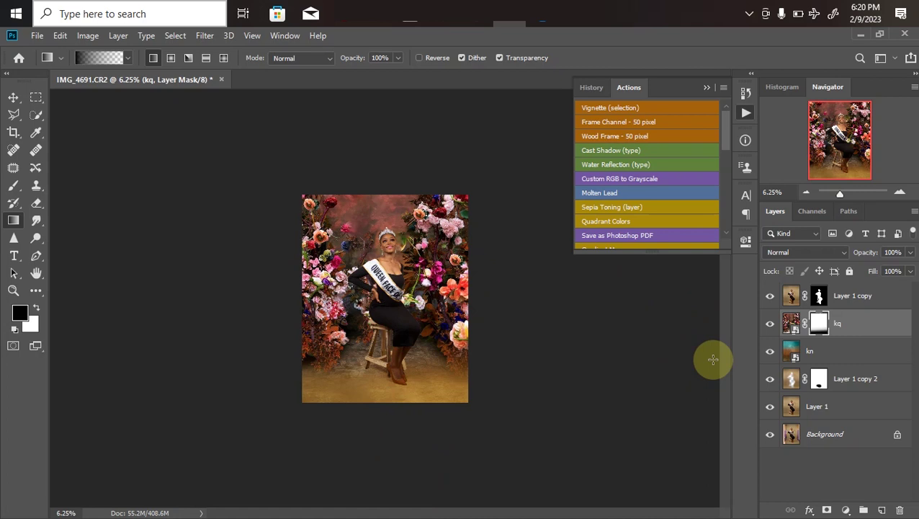
Set the kq layer's blend mode to Soft Light and check the floral backdrop up close.
left_click(807, 255)
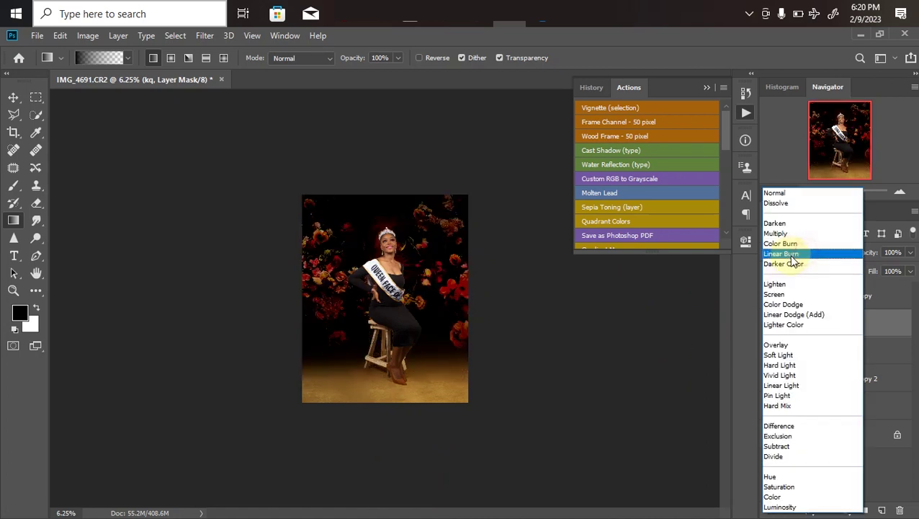
left_click(773, 355)
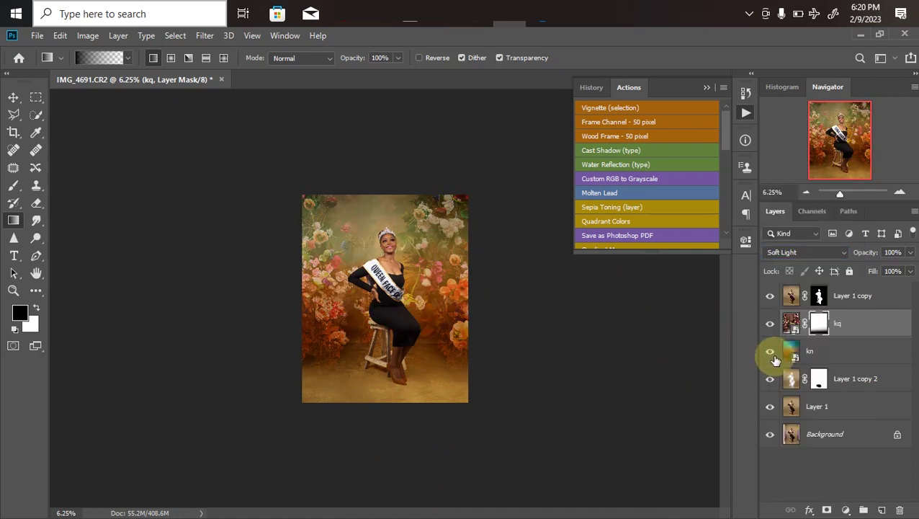
key("ctrl+plus")
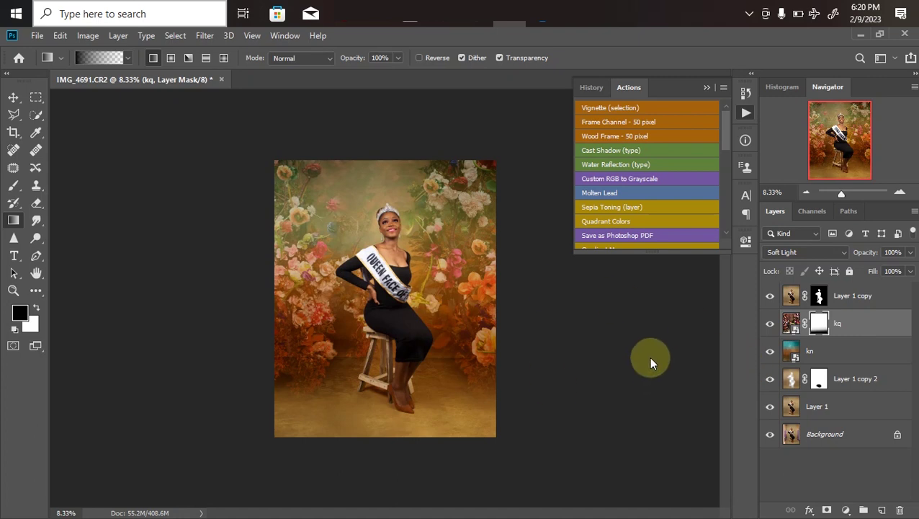
key("ctrl+minus")
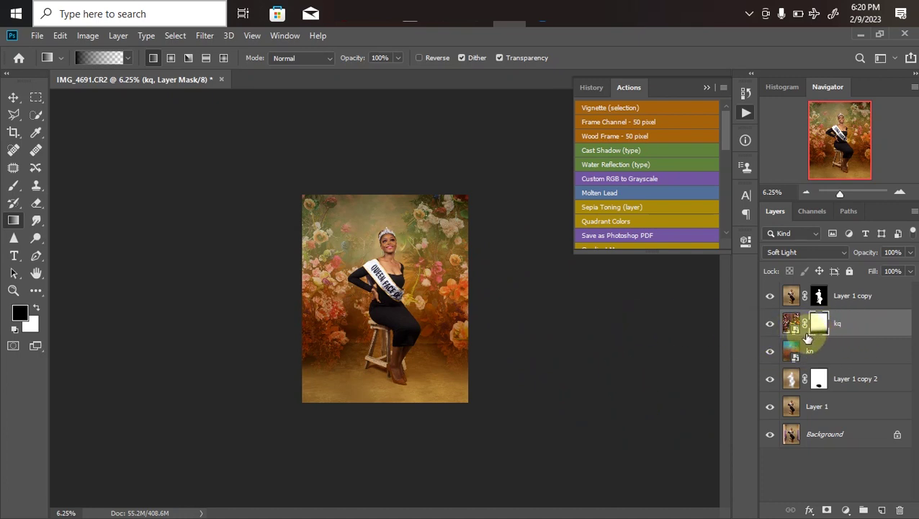
Duplicate the masked kq layer to strengthen the flowers, and check the richer backdrop at closer zoom.
left_click_drag(801, 337, 801, 326)
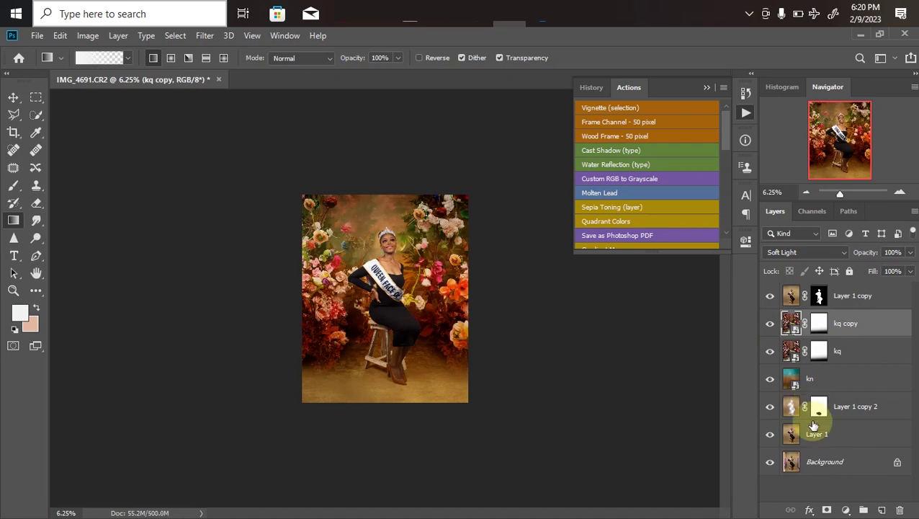
key("ctrl+plus")
key("ctrl+plus")
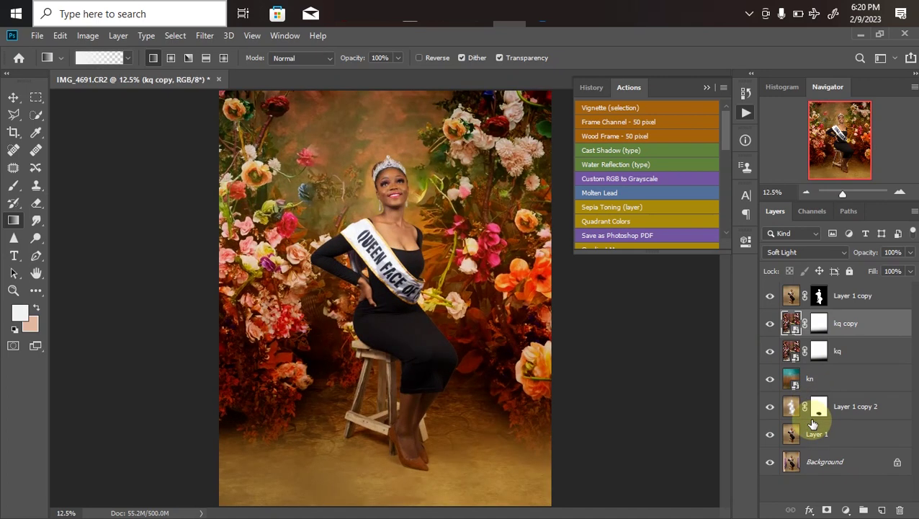
key("ctrl+minus")
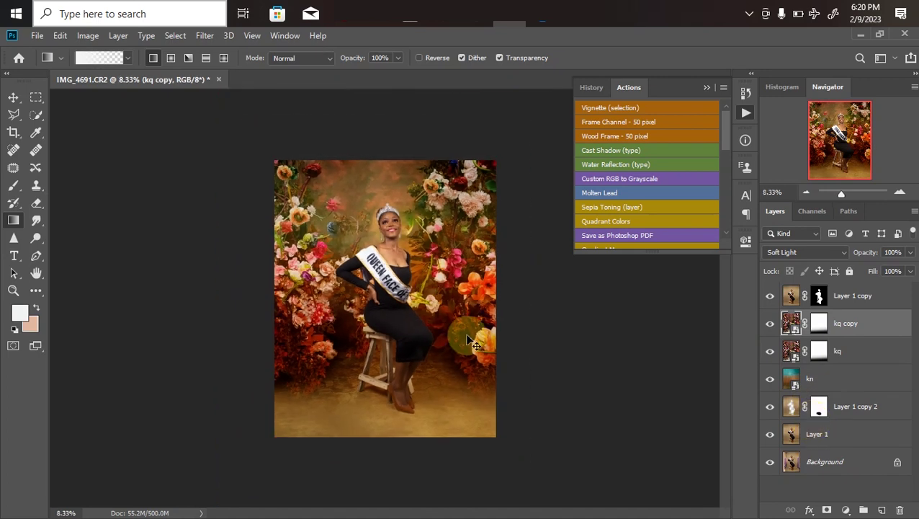
key("ctrl+minus")
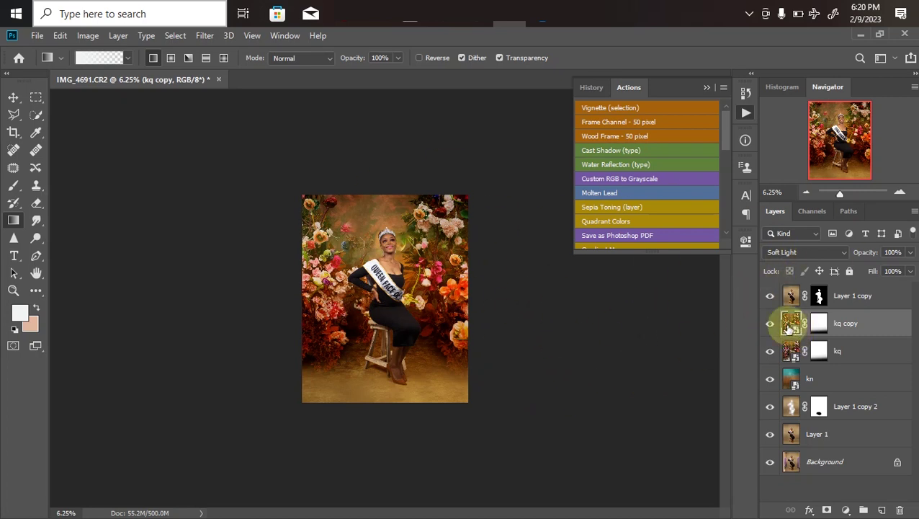
Apply a Radial Blur of amount 20 to the kq copy layer, using the Zoom method at Good quality.
left_click(14, 98)
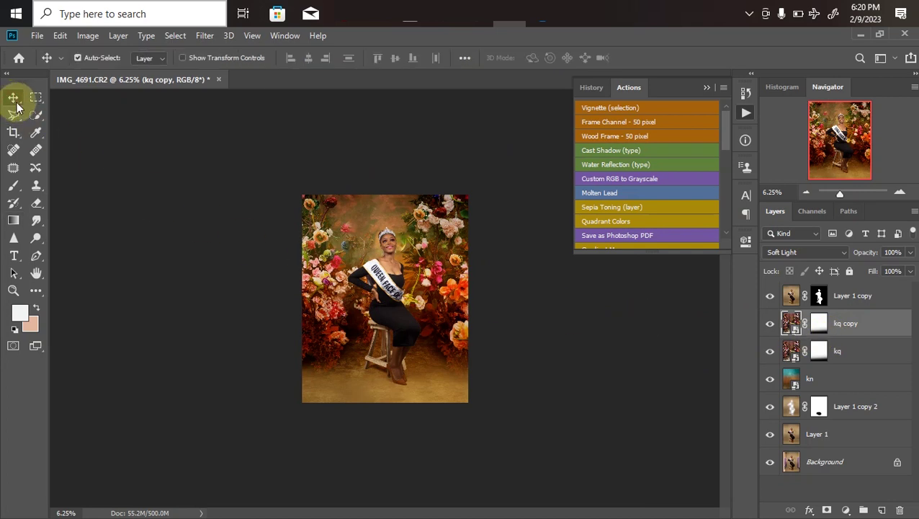
left_click(205, 39)
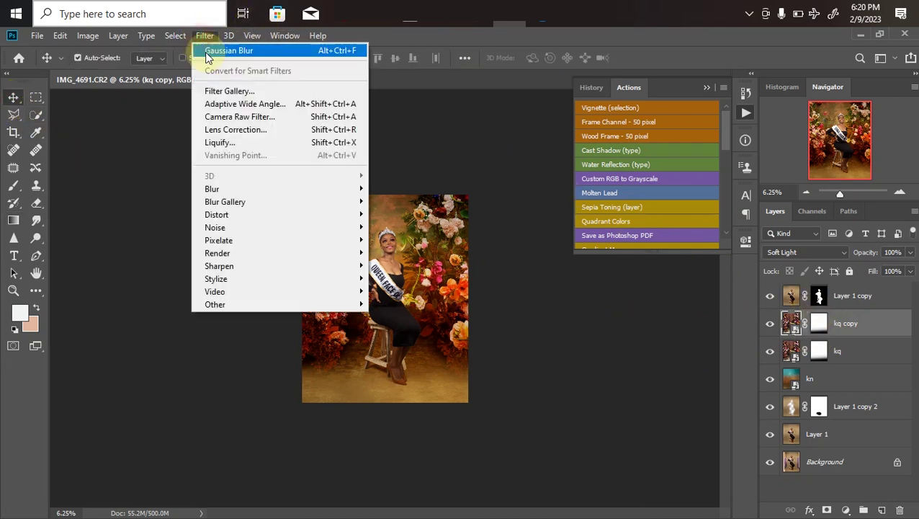
mouse_move(298, 189)
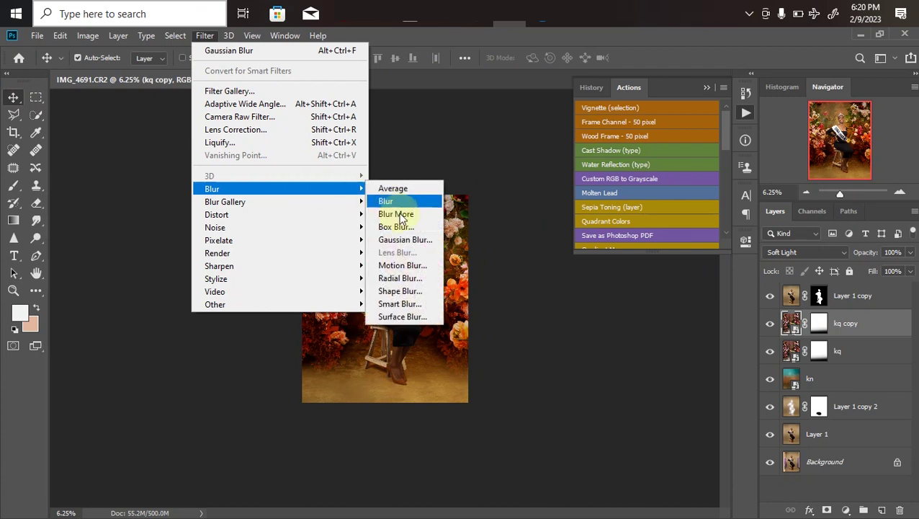
left_click(397, 281)
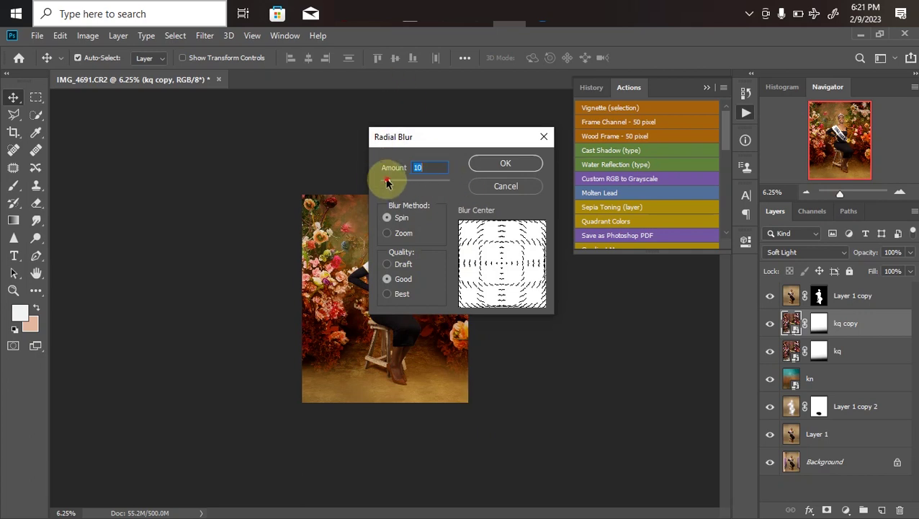
left_click_drag(401, 183, 402, 188)
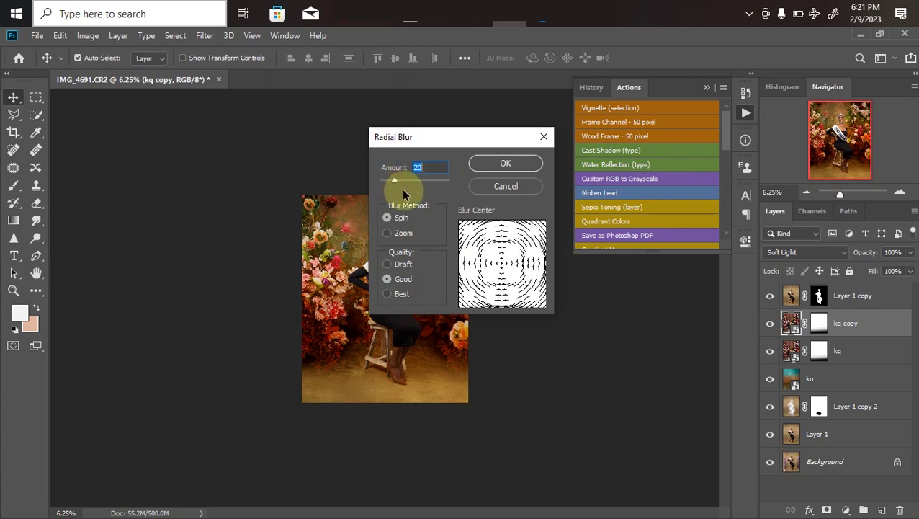
left_click(387, 234)
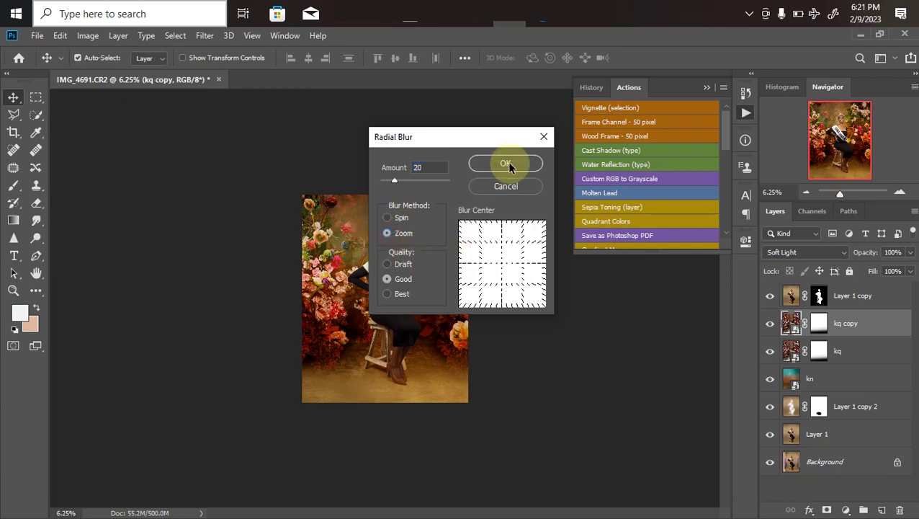
left_click(507, 165)
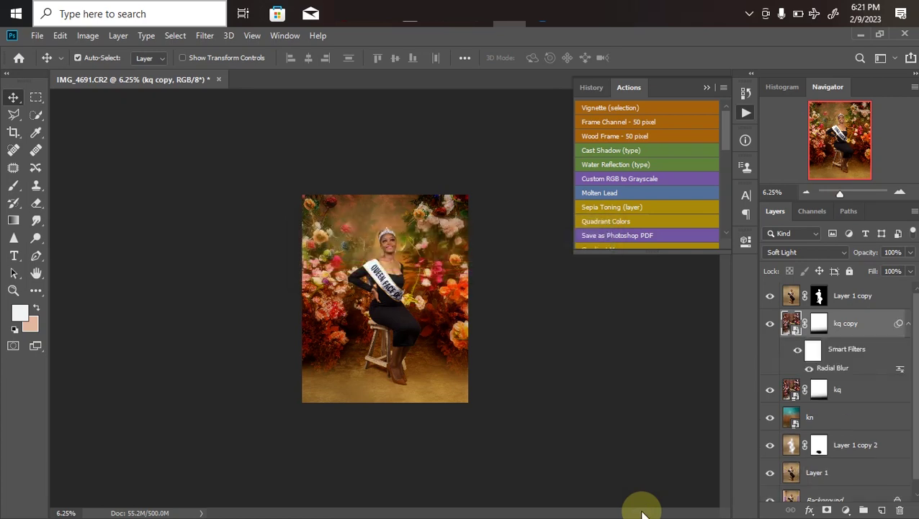
Lower the opacity of the blurred kq copy layer to 86% and check the softened flowers at different zoom levels.
key("ctrl+plus")
key("ctrl+plus")
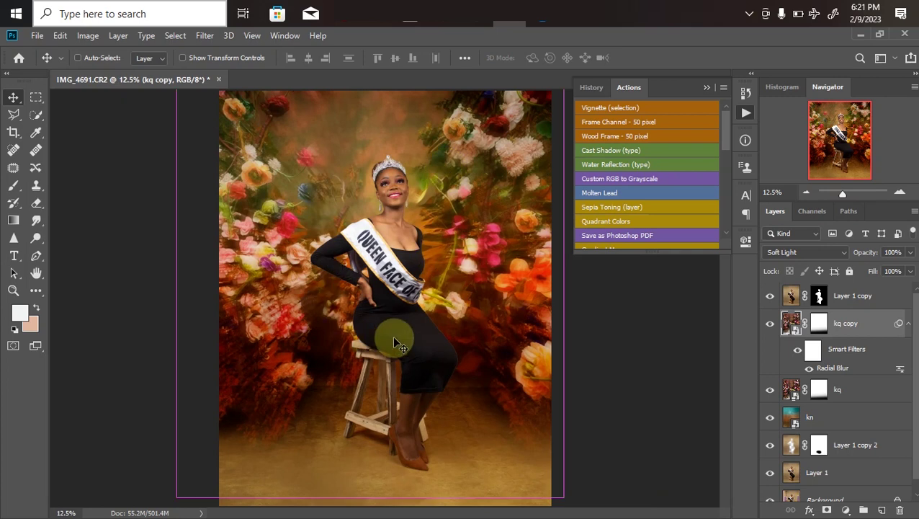
key("ctrl+minus")
left_click_drag(382, 367, 425, 360)
key("ctrl+plus")
key("ctrl+minus")
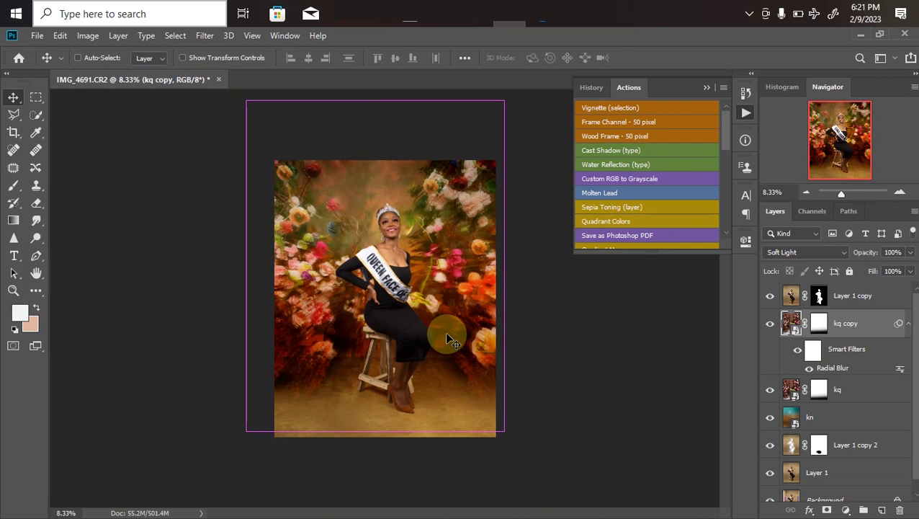
key("ctrl")
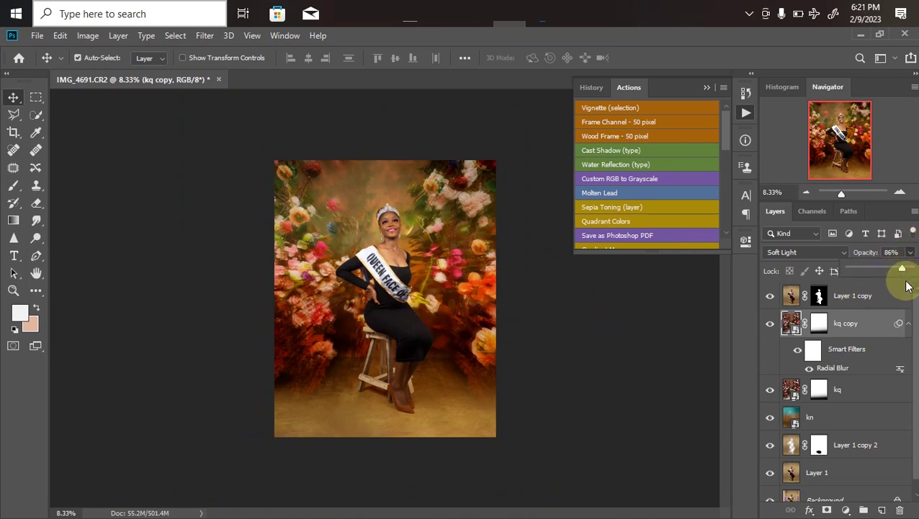
key("ctrl+minus")
key("ctrl+plus")
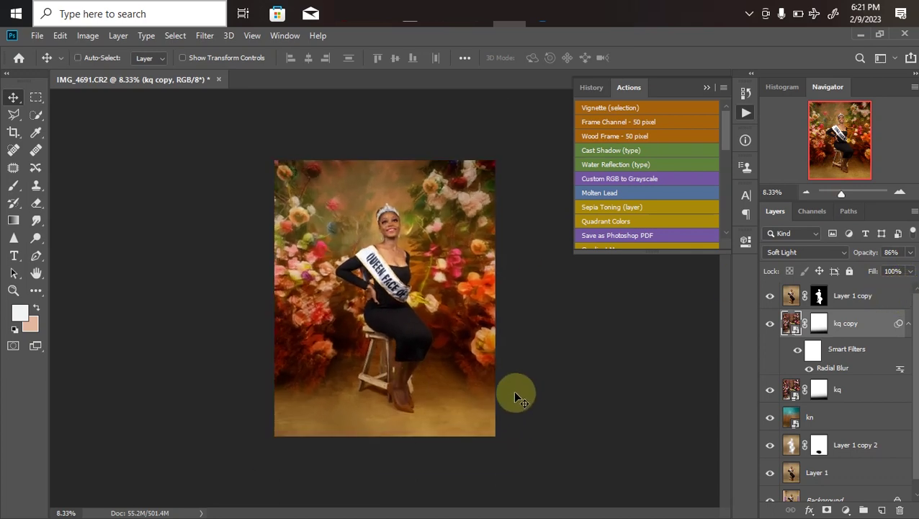
key("ctrl+minus")
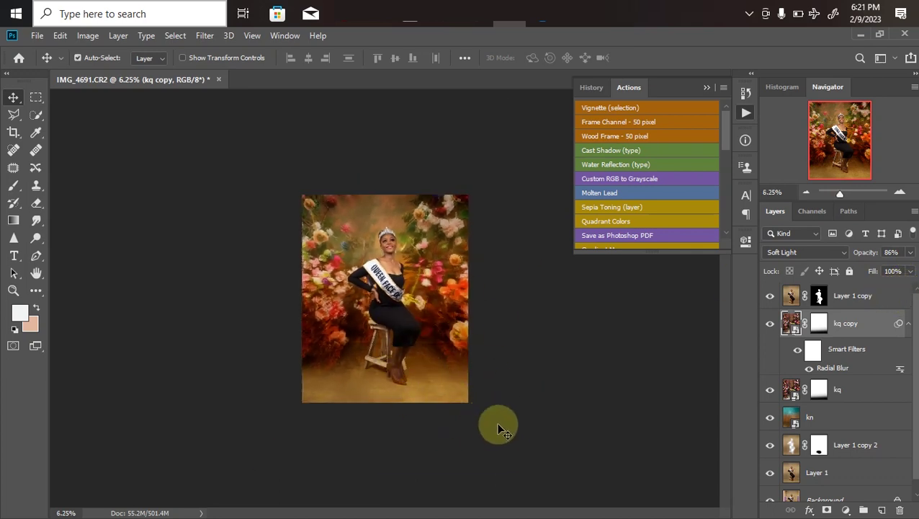
Switch to File Explorer and place the wooden fence image pngwing.com (25) from the png 04 folder above the kq copy layer.
left_click(371, 21)
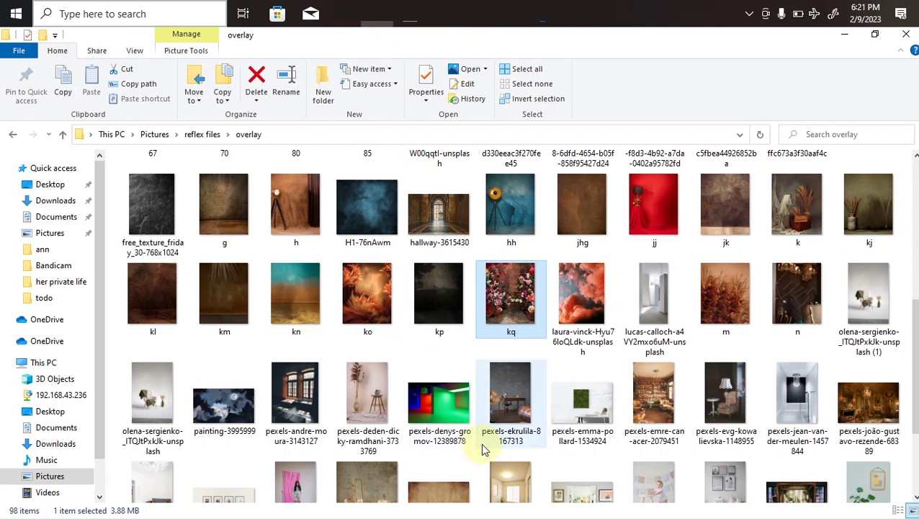
scroll(482, 436, "down", 2)
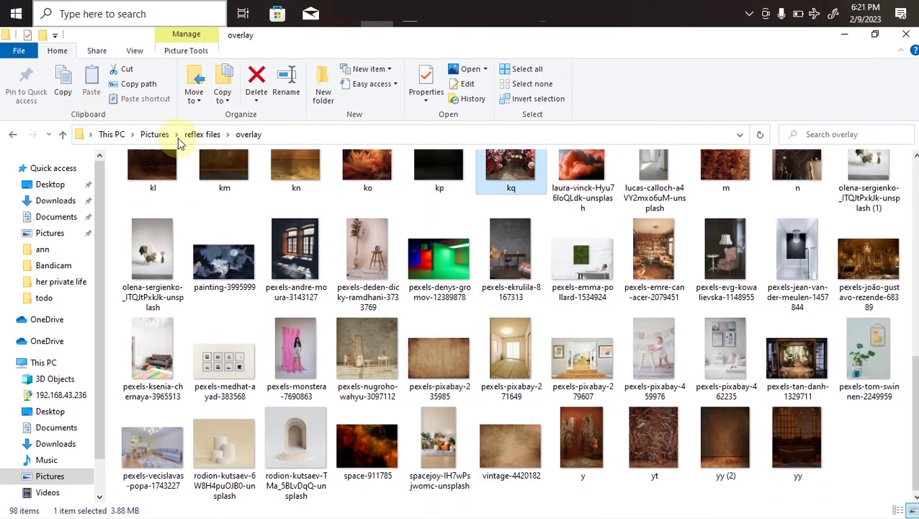
left_click(202, 134)
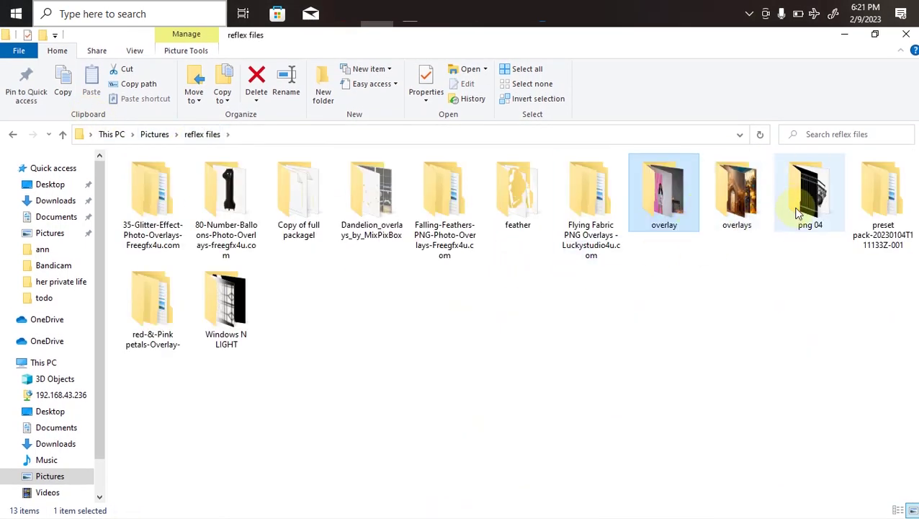
key("Return")
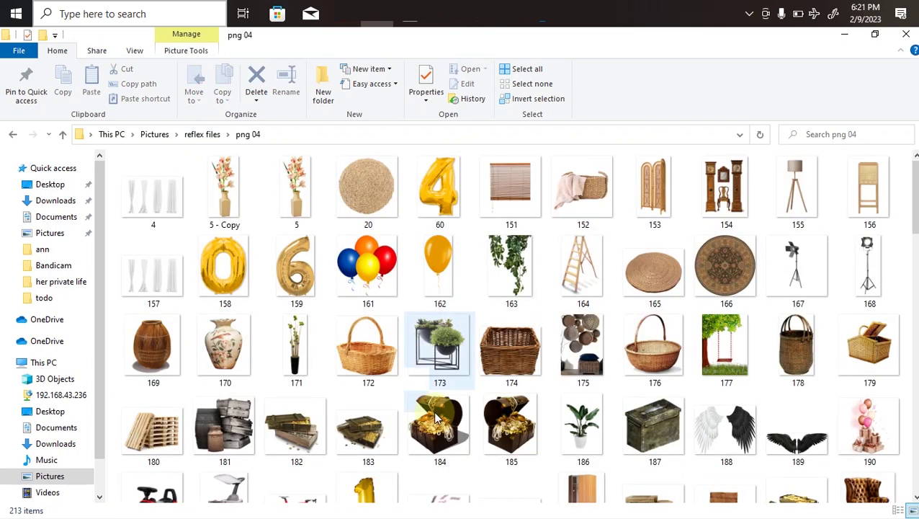
scroll(437, 288, "down", 3)
scroll(440, 223, "down", 12)
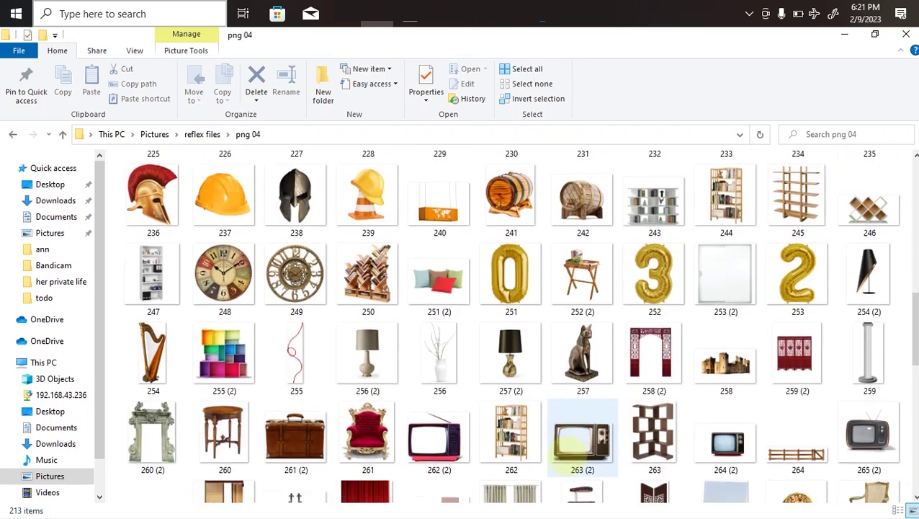
mouse_move(496, 379)
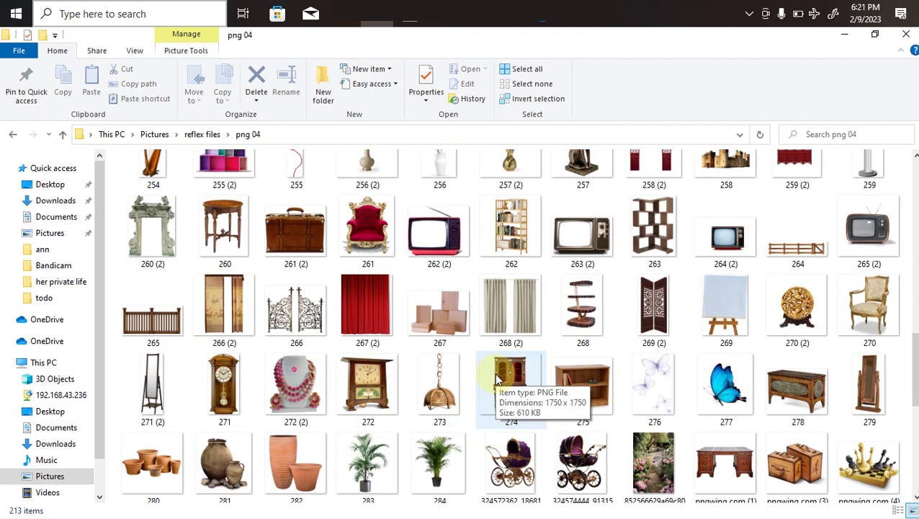
scroll(652, 420, "down", 2)
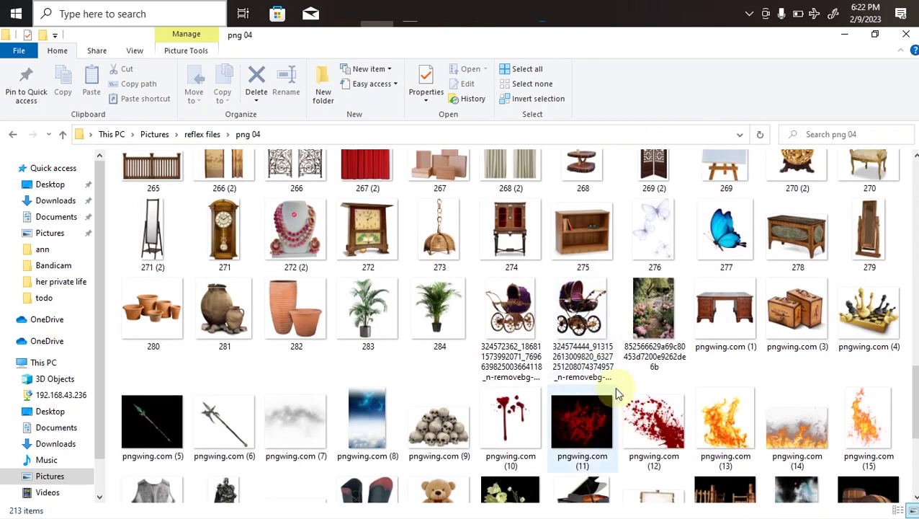
scroll(641, 432, "down", 3)
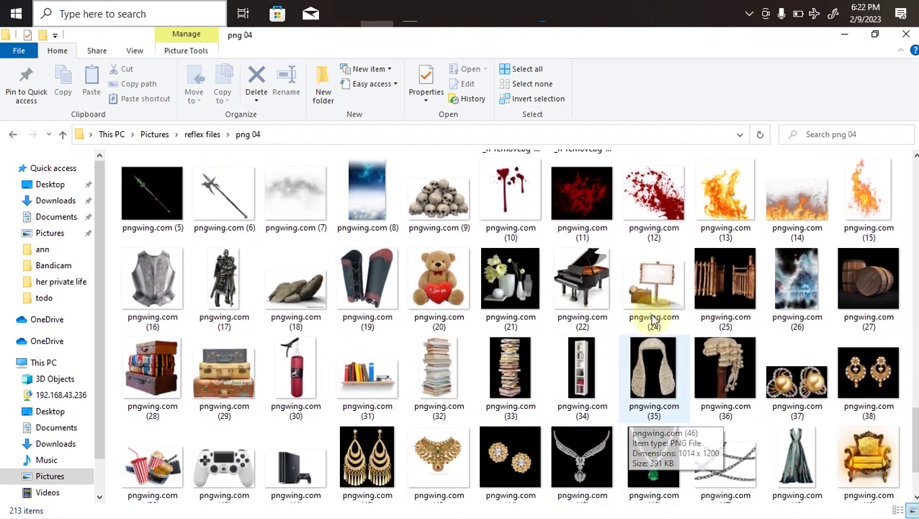
left_click(706, 274)
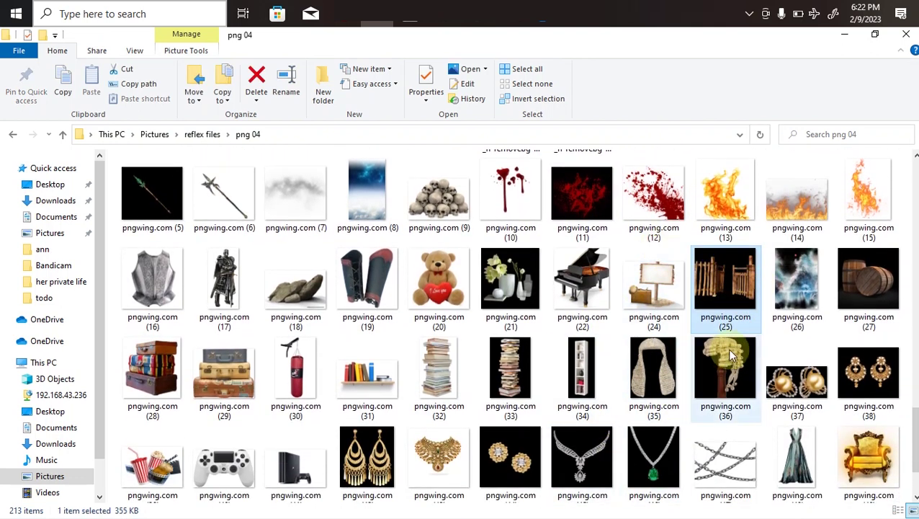
left_click_drag(718, 294, 441, 167)
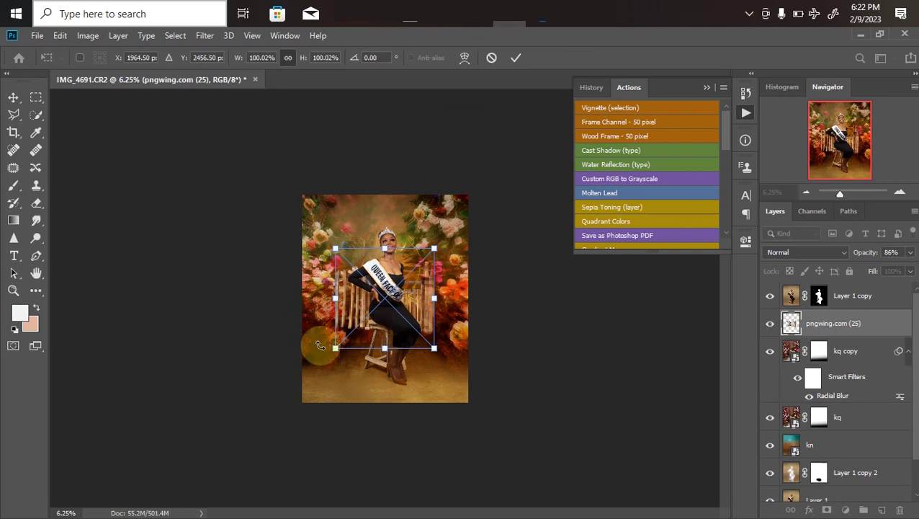
Scale the fence to 172.70% so it spans the full photo width behind the woman.
left_click_drag(457, 301, 480, 301)
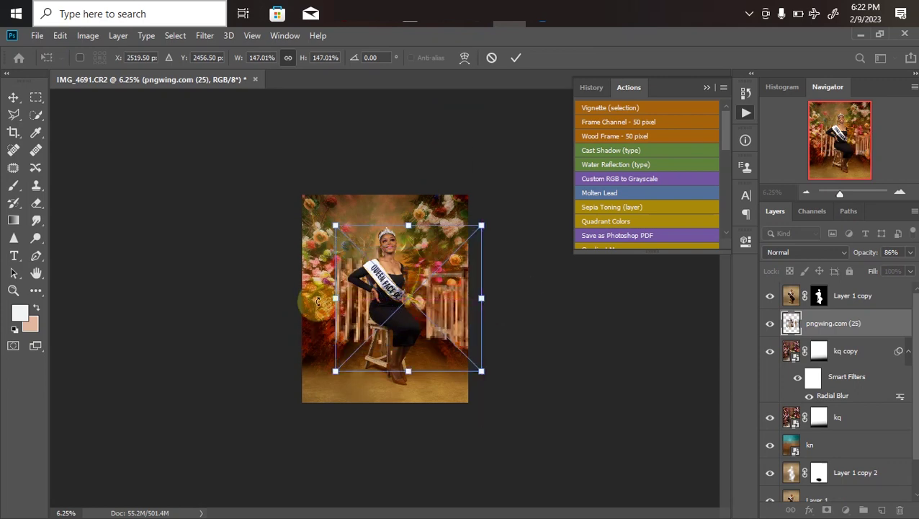
left_click_drag(335, 298, 352, 312)
mouse_move(293, 312)
left_mouse_down()
mouse_move(283, 308)
mouse_move(346, 310)
mouse_move(374, 281)
mouse_move(298, 321)
mouse_move(302, 310)
left_mouse_up()
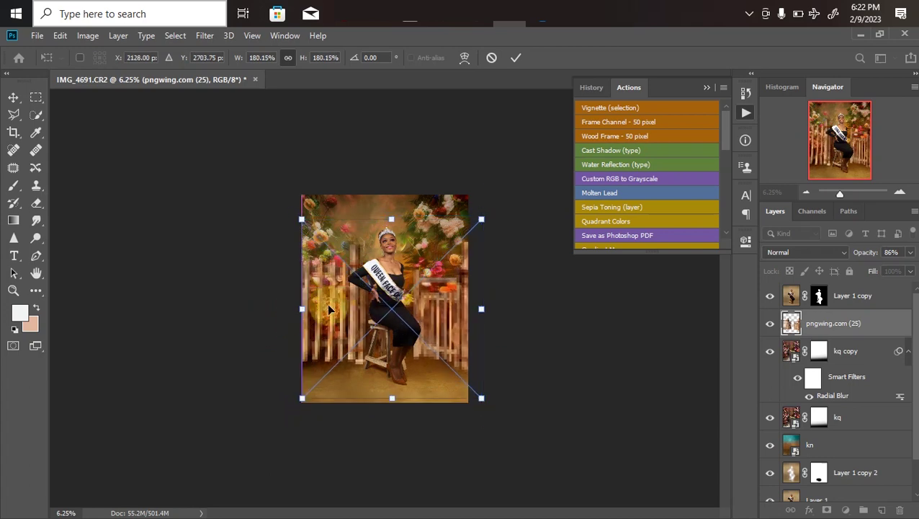
left_click_drag(481, 312, 474, 312)
left_click_drag(373, 281, 352, 288)
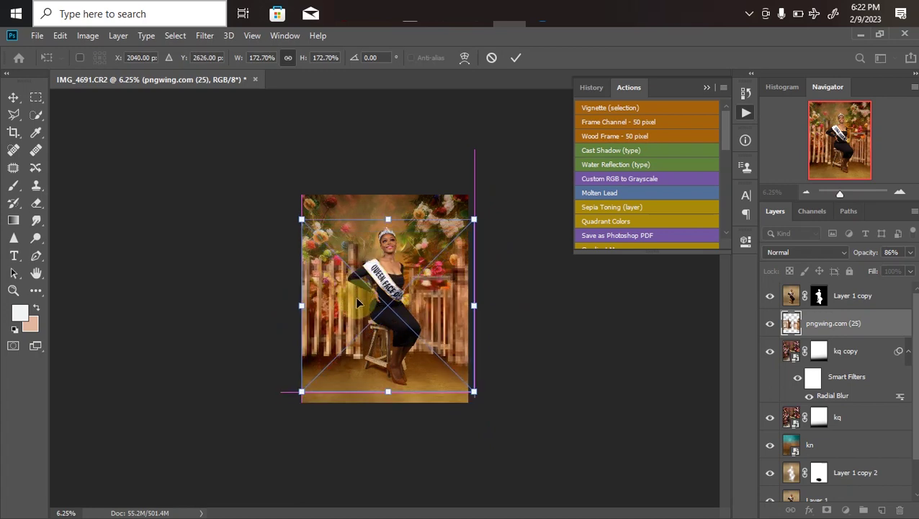
key("Return")
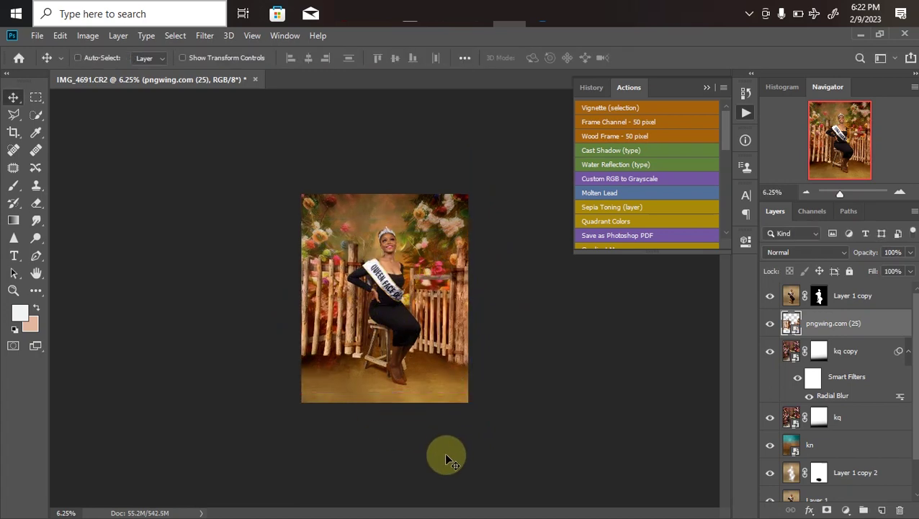
Move the fence slightly lower so its base sits on the floor behind the stool.
key("ctrl+plus")
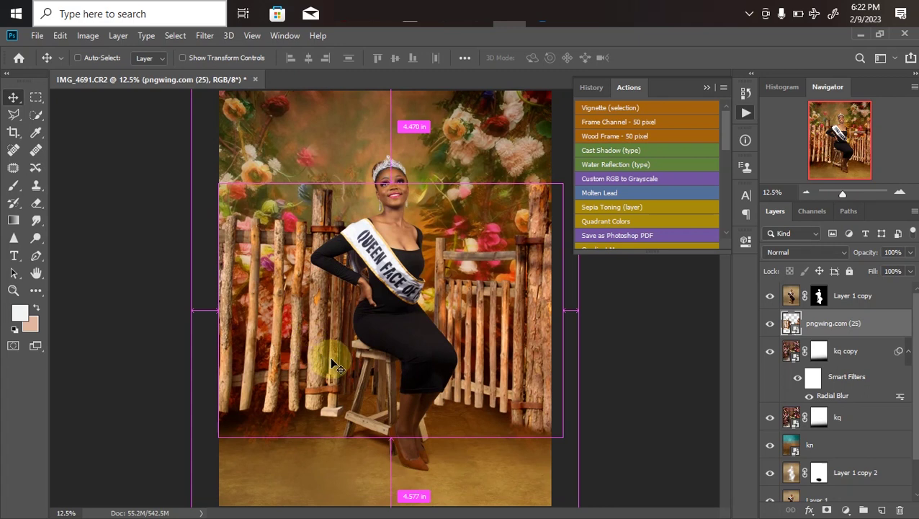
key("ctrl+minus")
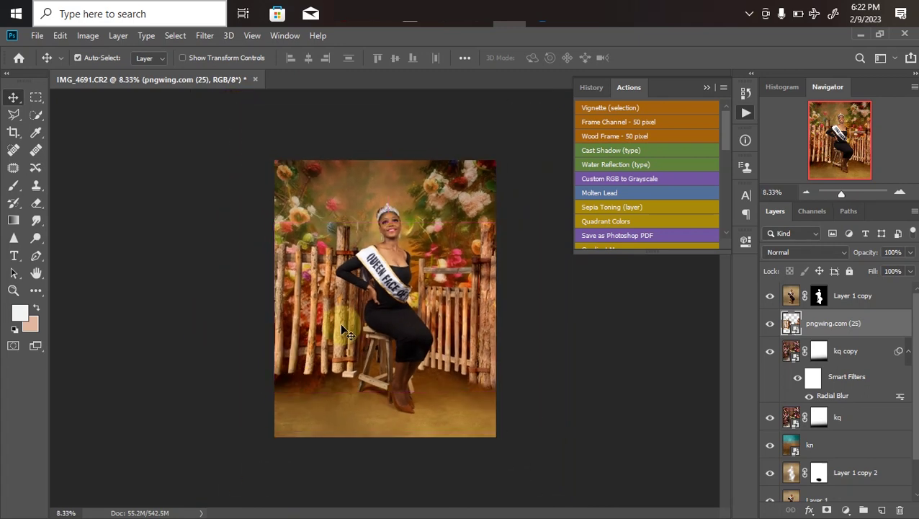
left_click_drag(344, 337, 346, 357)
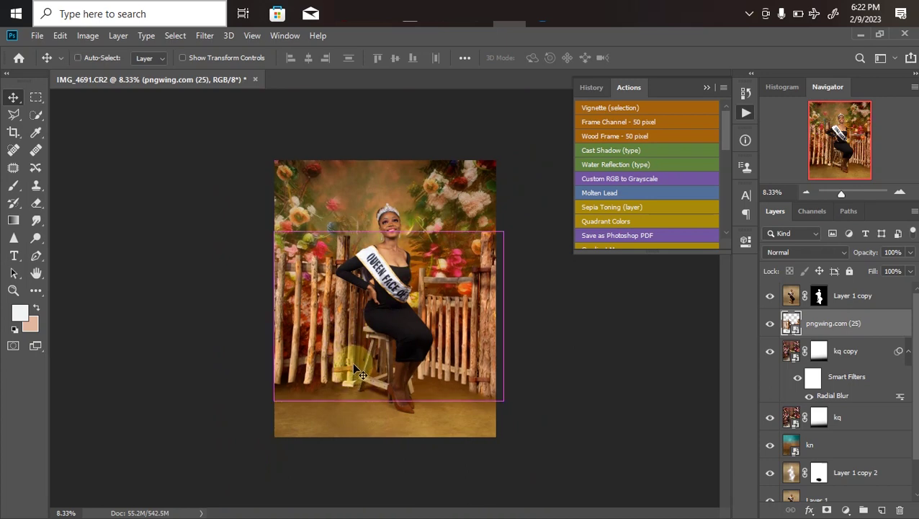
Darken the fence layer with an RGB Curves adjustment mapping input 148 to output 115, and check the blend.
key("ctrl+m")
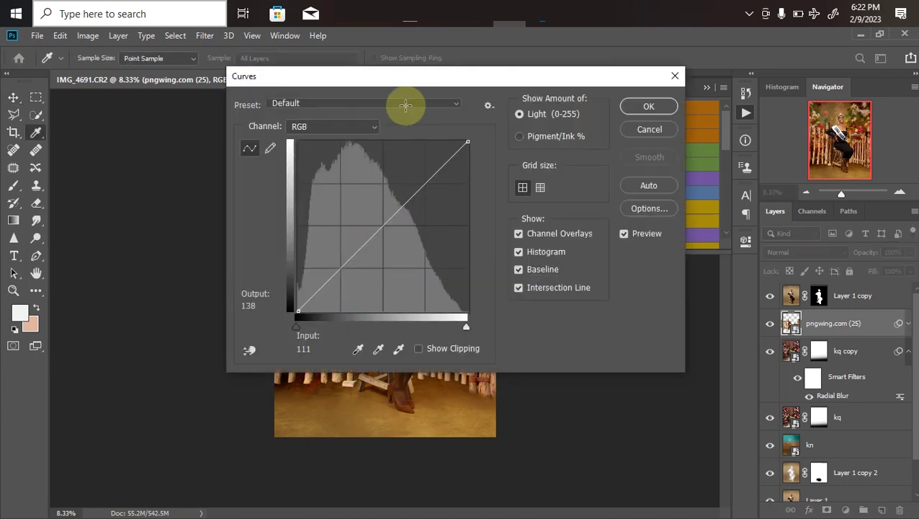
left_click_drag(437, 75, 596, 94)
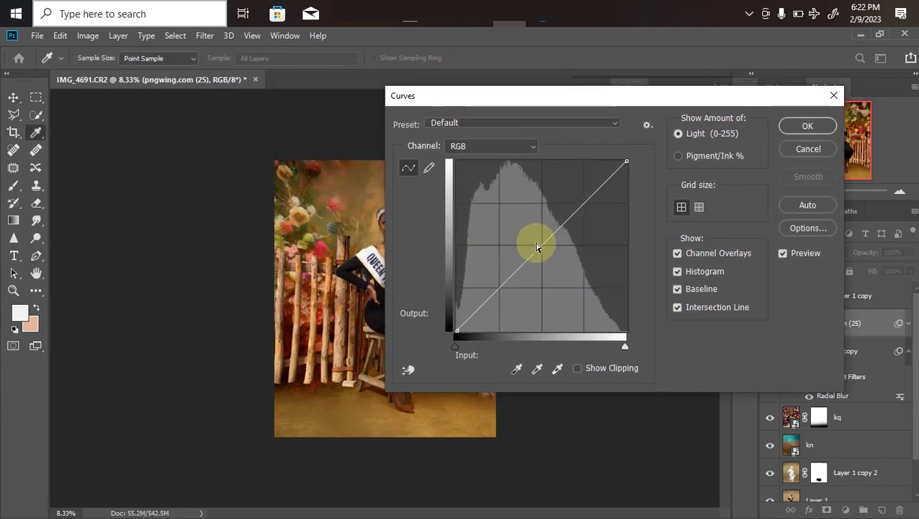
left_click_drag(544, 242, 551, 250)
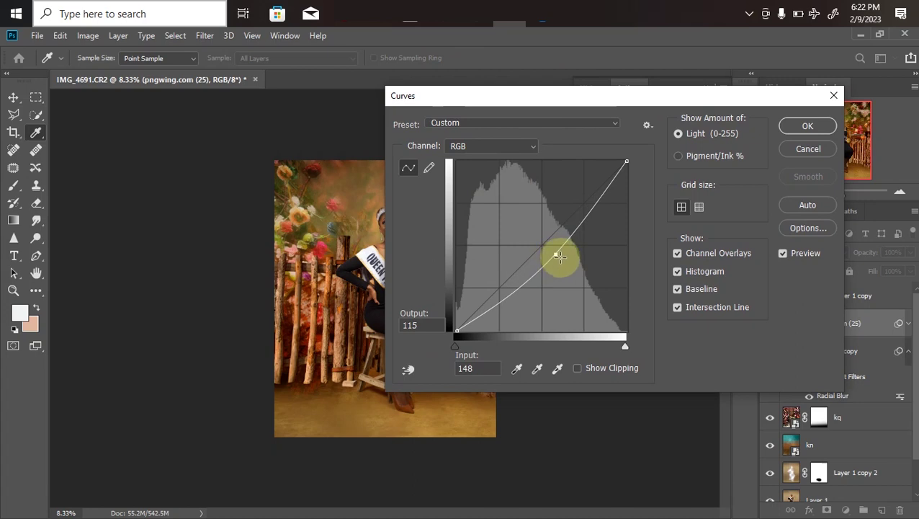
key("Return")
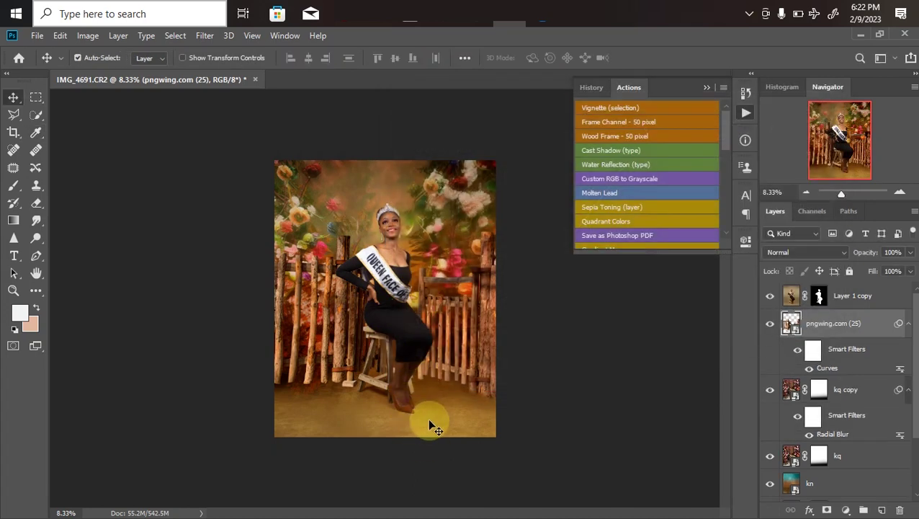
scroll(440, 418, "down", 1)
scroll(443, 417, "up", 1)
scroll(447, 397, "down", 1)
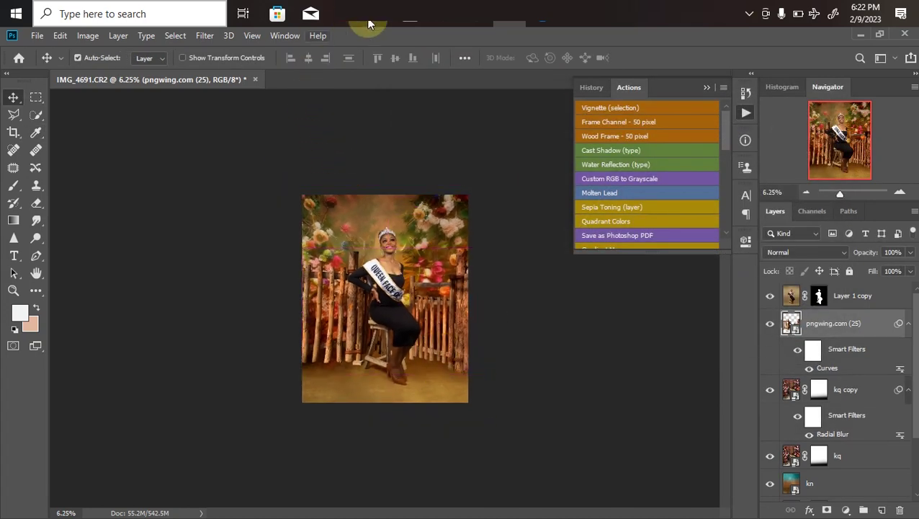
Switch to File Explorer and look through the png 04 folder for another prop image that suits the fence scene.
left_click(376, 15)
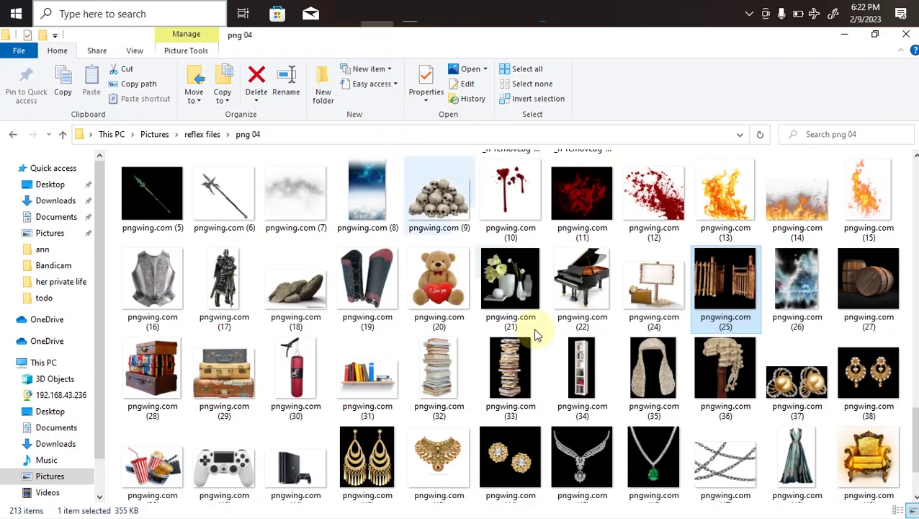
scroll(611, 428, "down", 2)
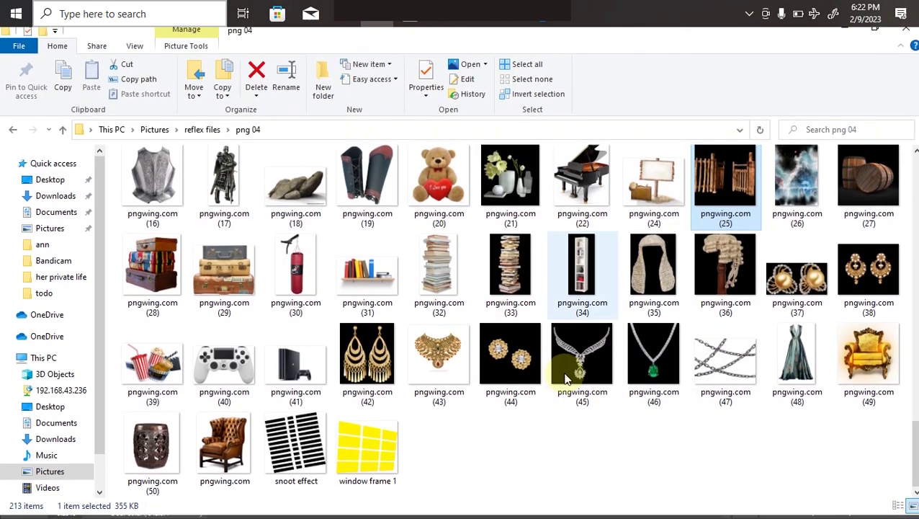
scroll(601, 349, "up", 4)
scroll(590, 243, "up", 3)
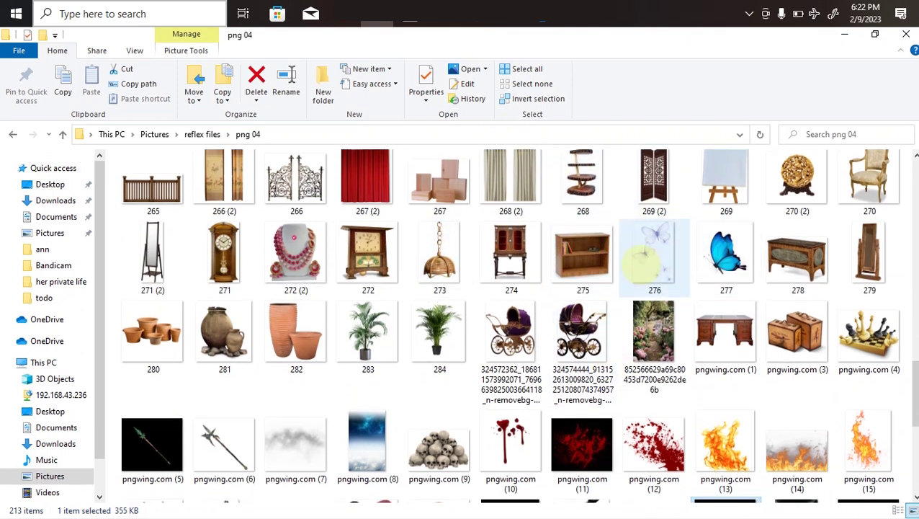
scroll(648, 273, "up", 3)
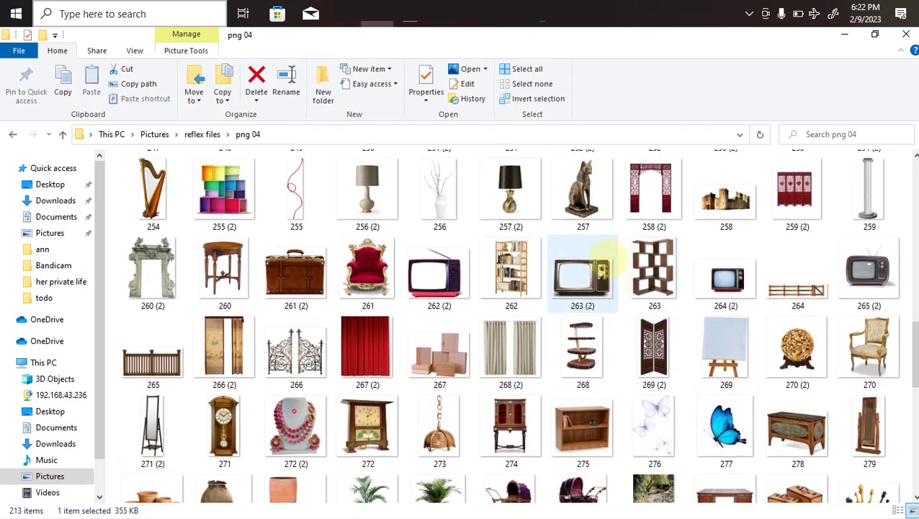
scroll(625, 267, "up", 5)
scroll(628, 245, "up", 5)
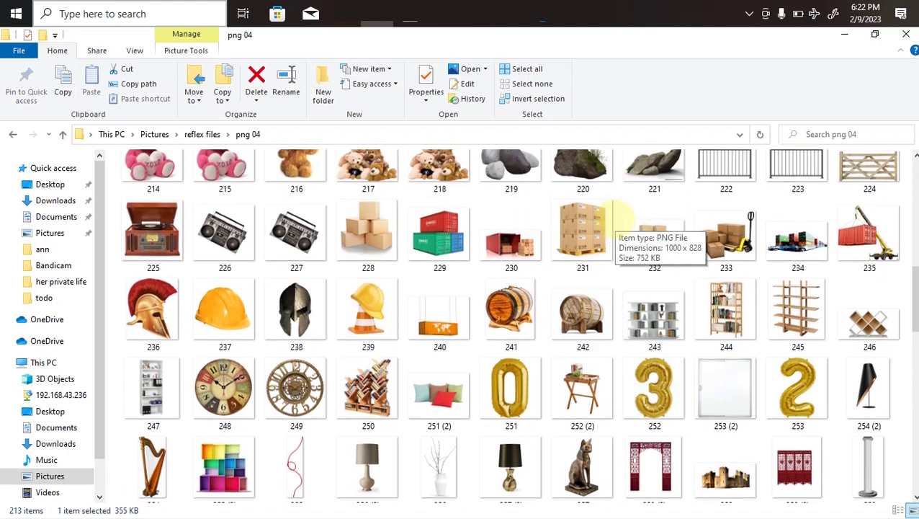
scroll(630, 209, "up", 5)
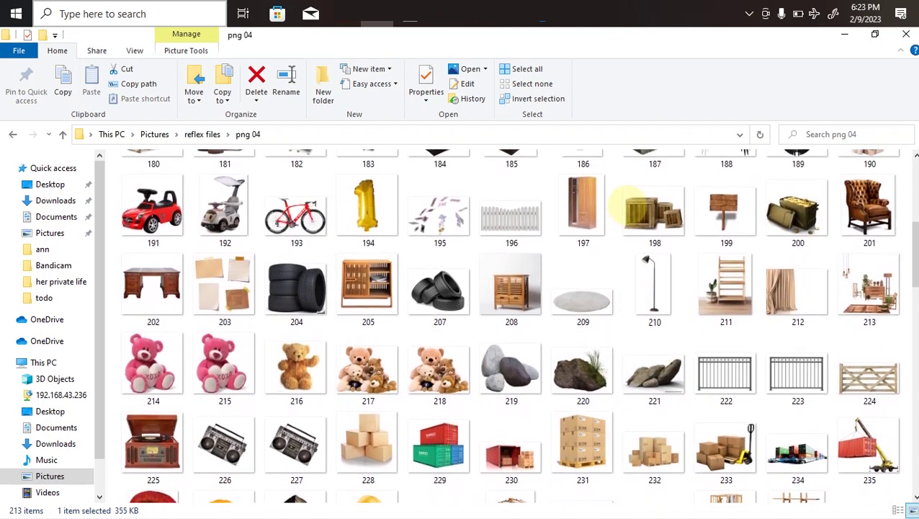
scroll(666, 386, "up", 3)
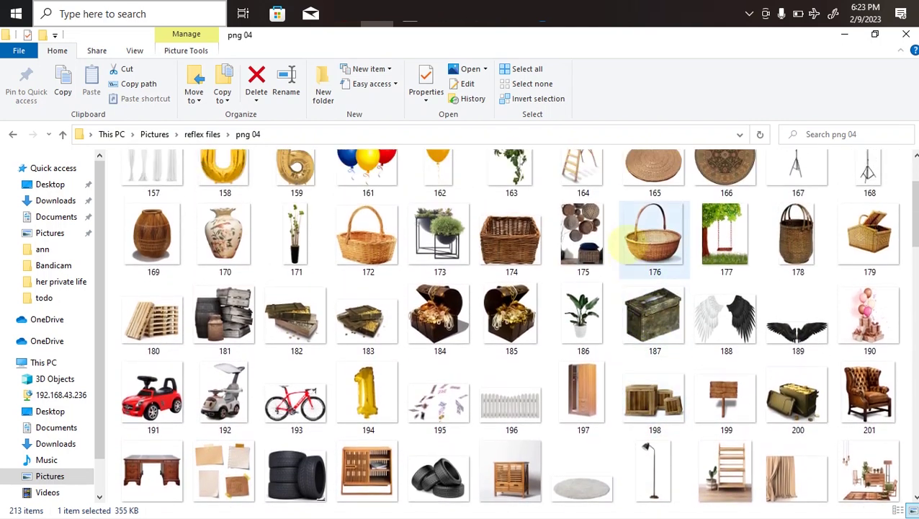
scroll(677, 441, "down", 6)
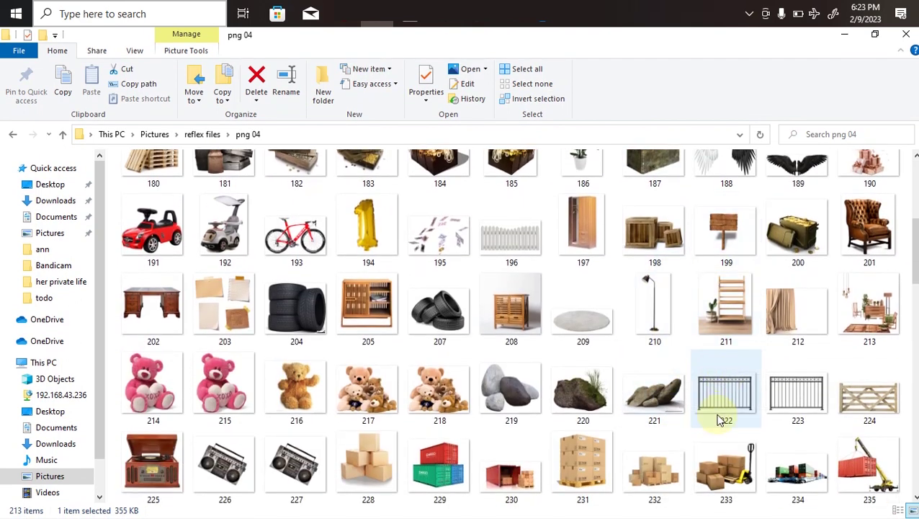
scroll(714, 325, "down", 1)
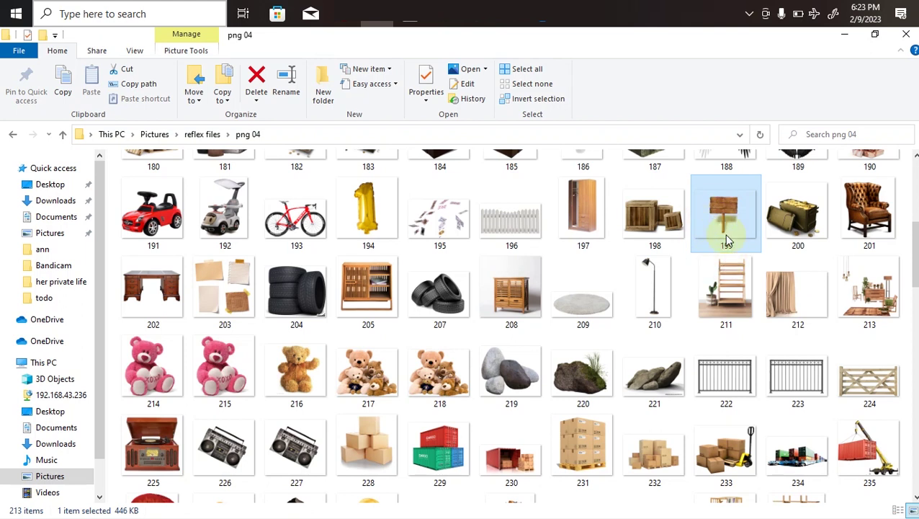
scroll(710, 360, "down", 6)
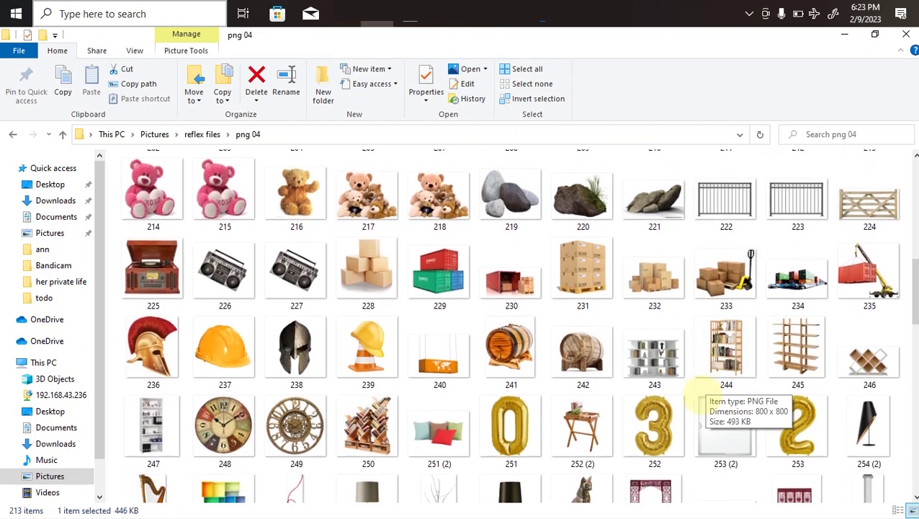
scroll(706, 389, "down", 4)
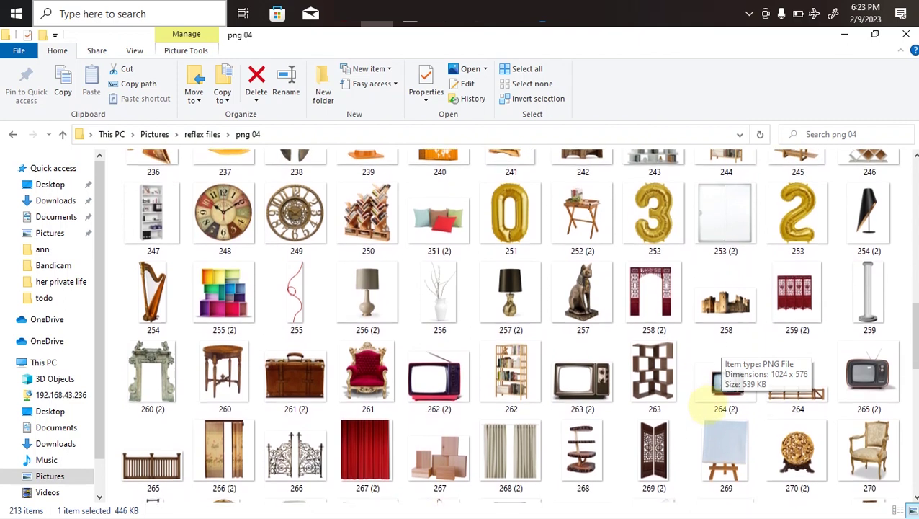
scroll(696, 352, "down", 4)
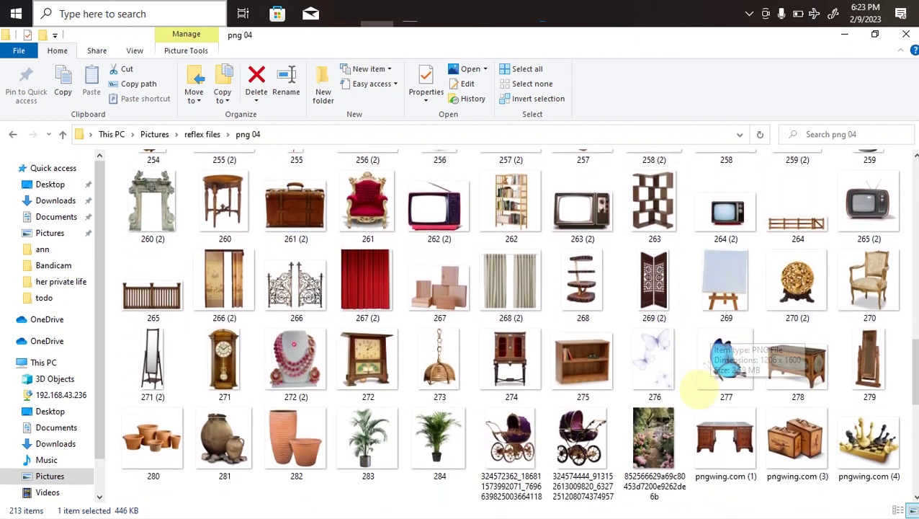
scroll(692, 353, "down", 6)
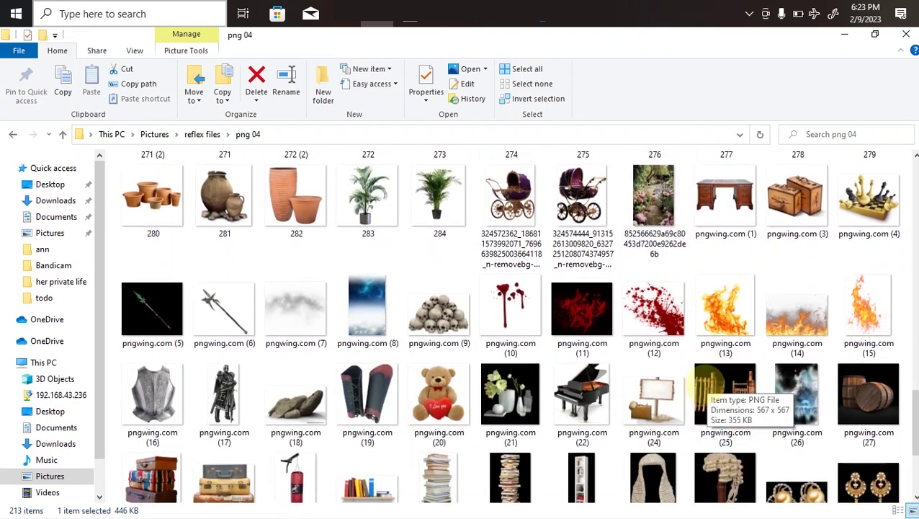
scroll(698, 393, "down", 1)
Place the signboard and suitcase image pngwing.com (24) above the fence layer, scaled to about 48.06%, at the photo's right edge behind the woman.
left_click(652, 346)
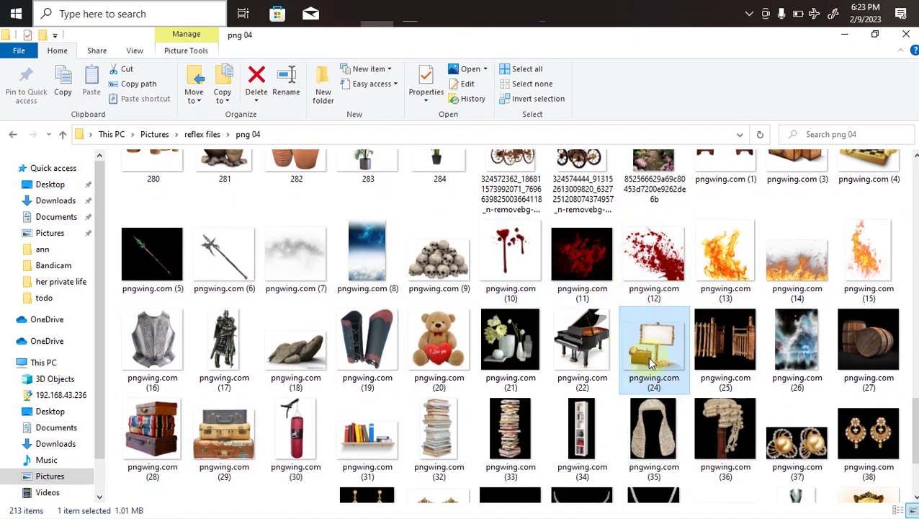
left_click_drag(661, 353, 445, 326)
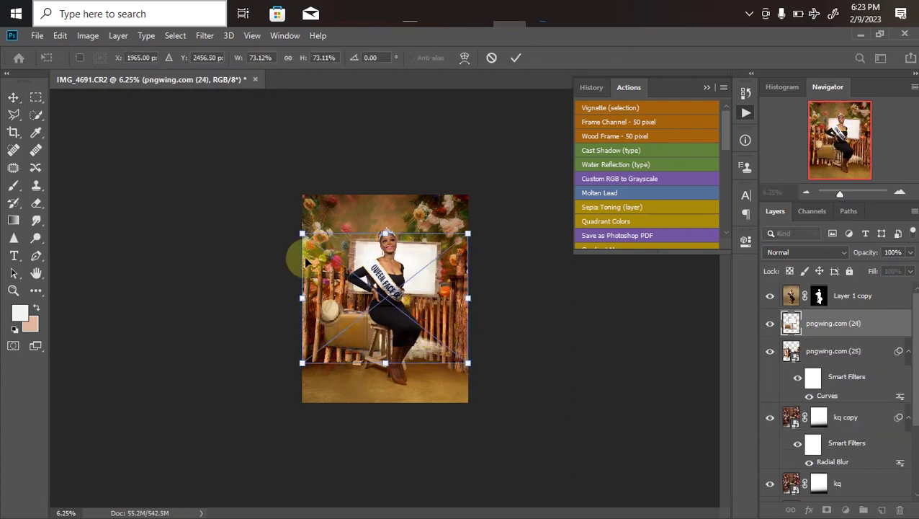
left_click_drag(301, 236, 359, 278)
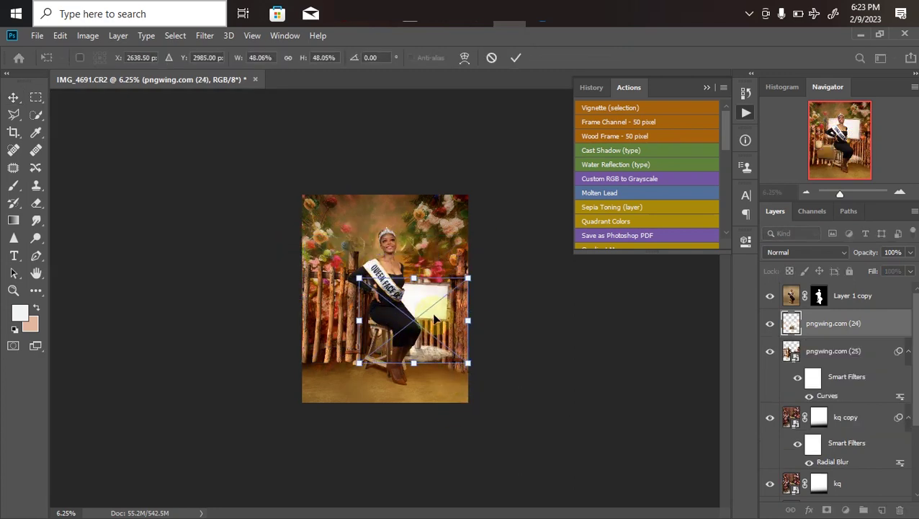
left_click_drag(473, 340, 471, 333)
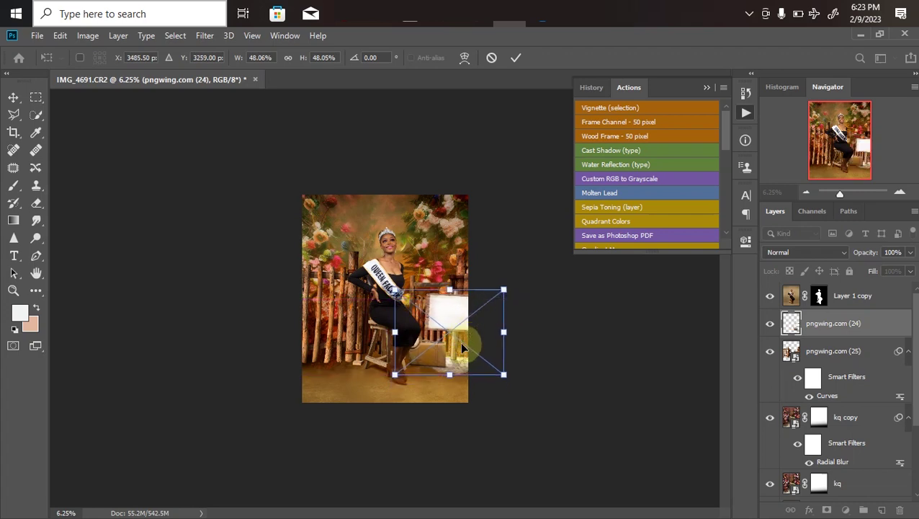
key("Return")
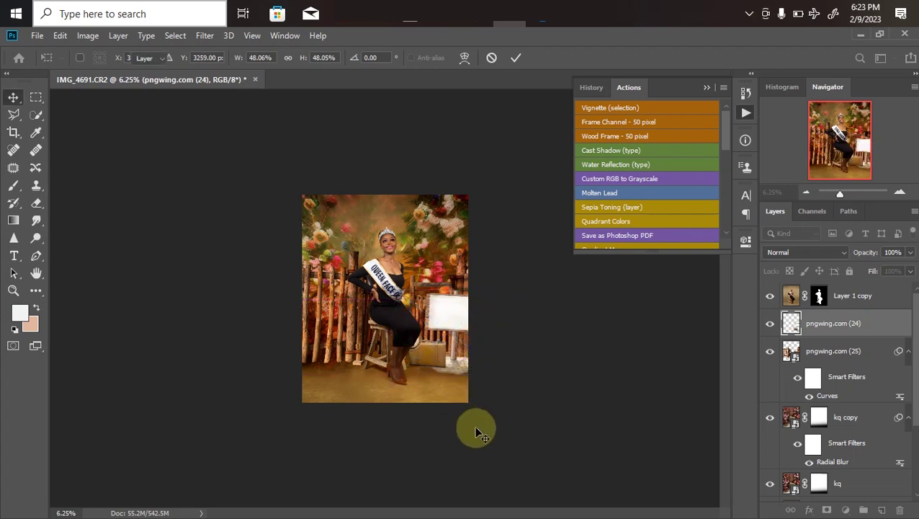
Examine how the signboard and suitcase blend with the scene at closer and wider zoom levels.
key("ctrl+plus")
key("ctrl+plus")
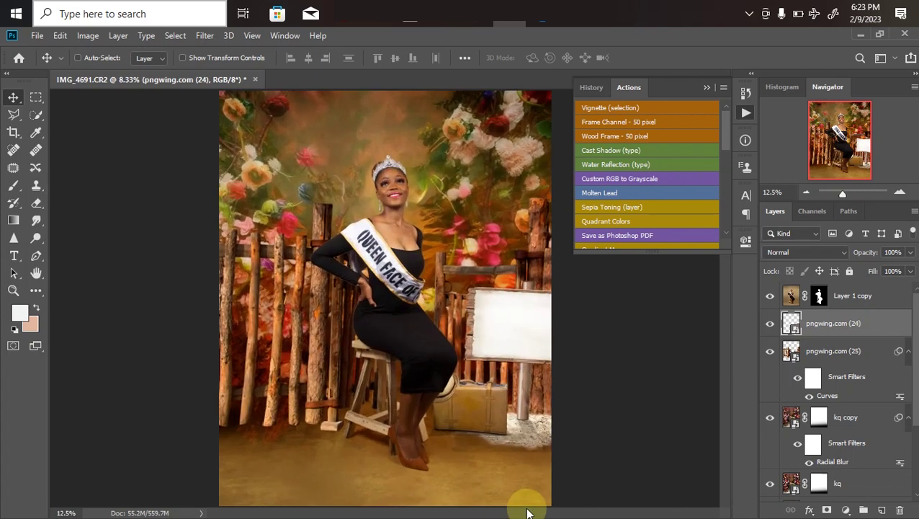
key("ctrl+minus")
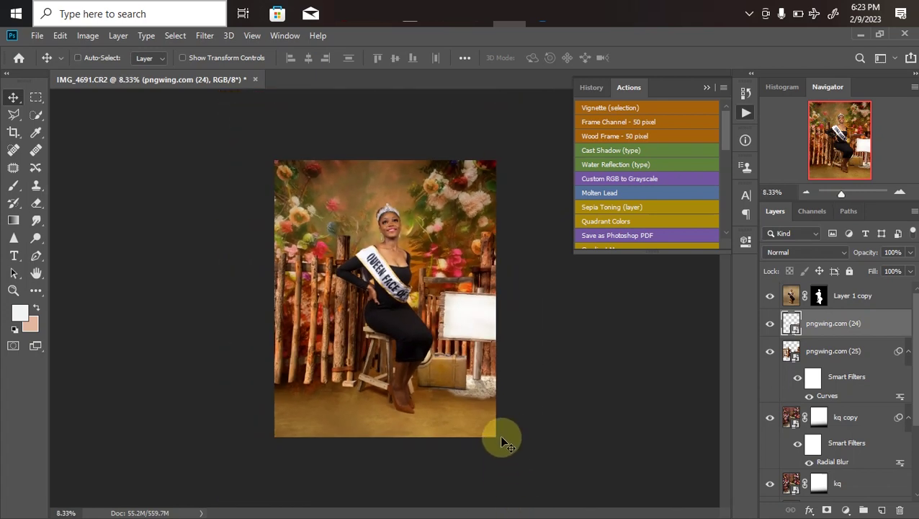
key("ctrl+minus")
key("ctrl+plus")
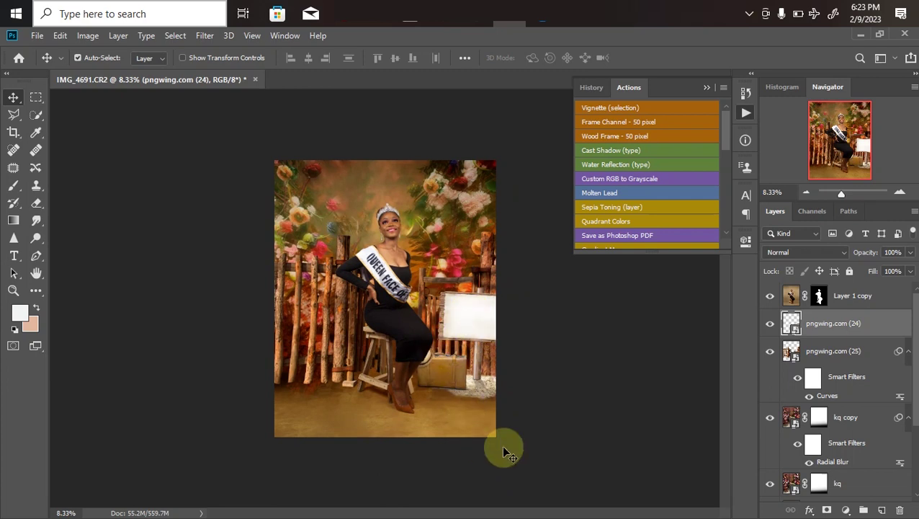
key("ctrl")
key("ctrl+minus")
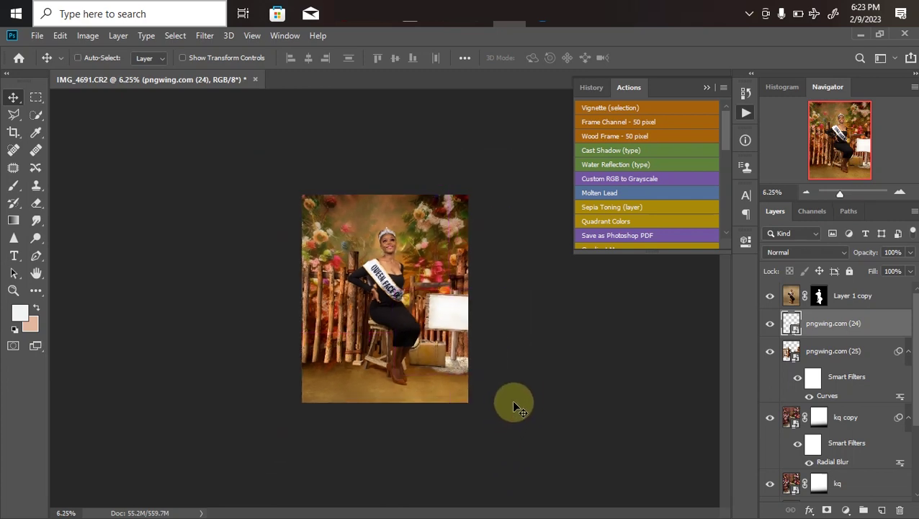
key("ctrl+minus")
key("ctrl+plus")
key("ctrl+plus")
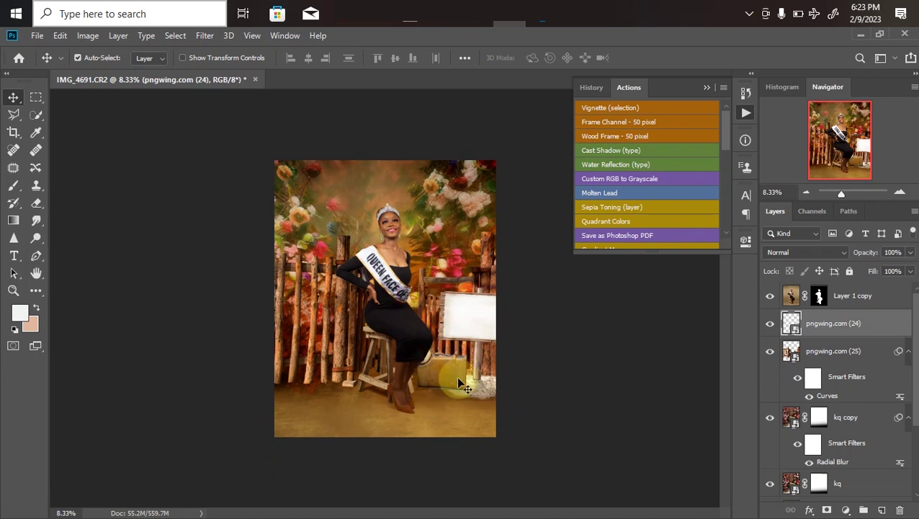
key("ctrl+minus")
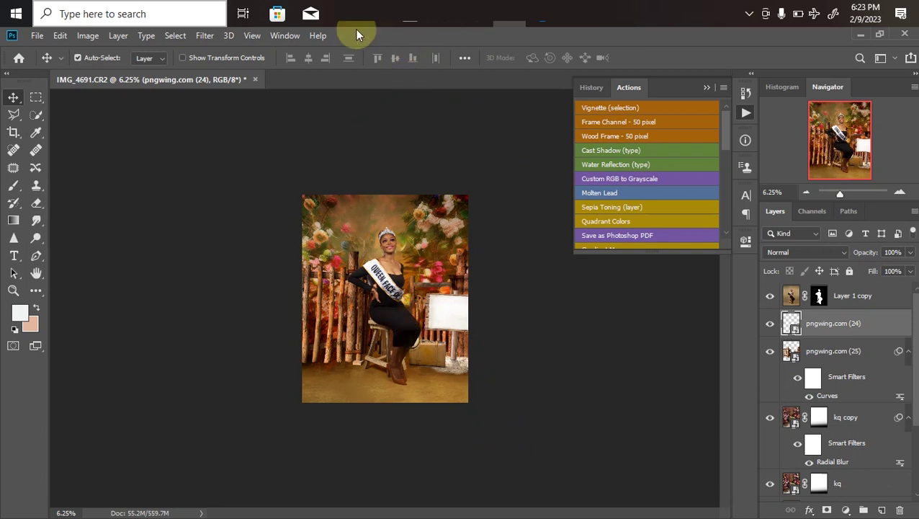
Switch to File Explorer and place the rocks image pngwing.com (18) from the png 04 folder above the signboard layer.
left_click(378, 21)
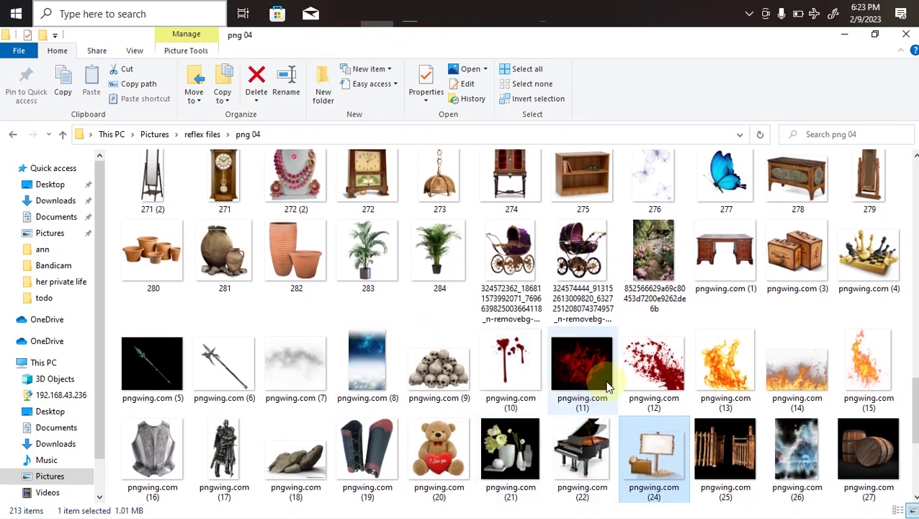
left_click(514, 265)
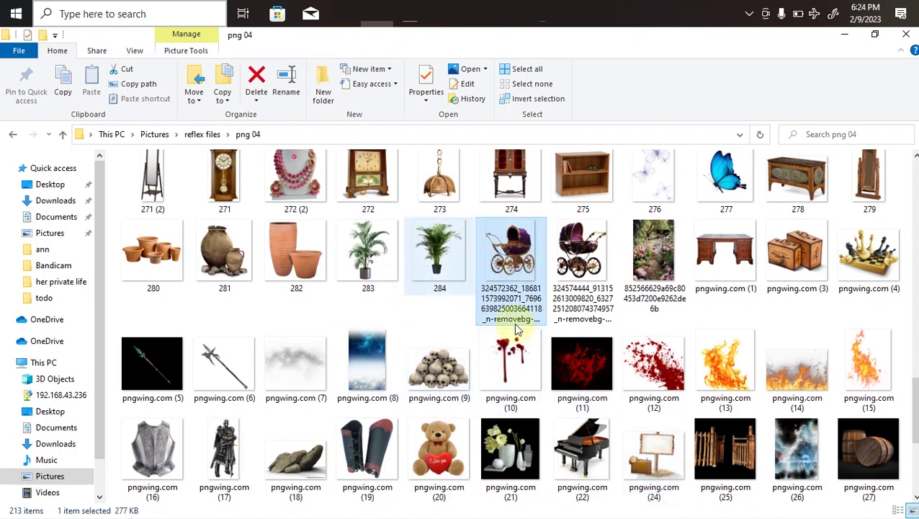
scroll(576, 404, "down", 5)
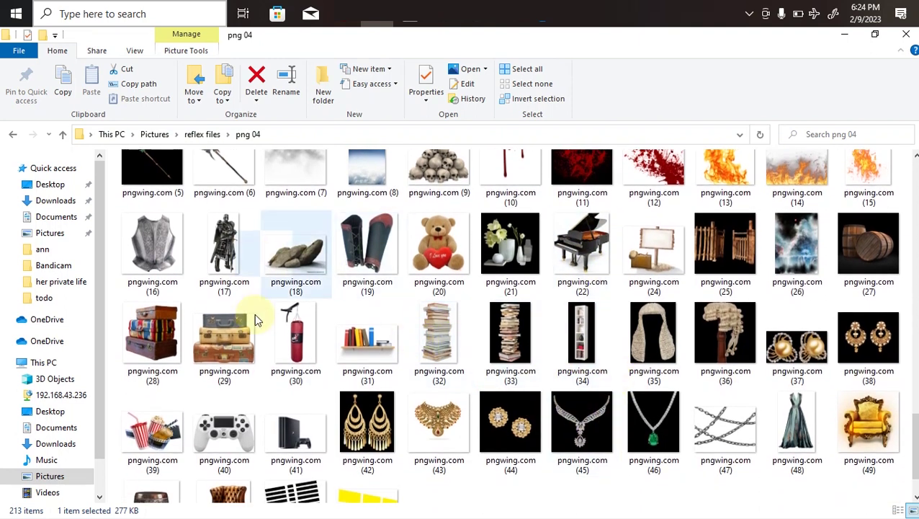
left_click(292, 272)
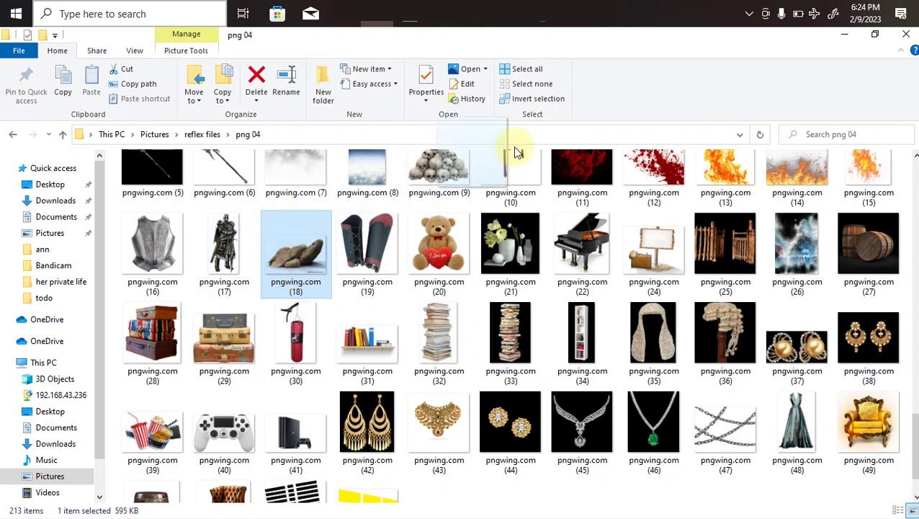
left_click(509, 14)
Scale the rocks to 81.27% and position them in the photo's lower-left corner, partly beyond its left edge.
left_click_drag(312, 312, 343, 376)
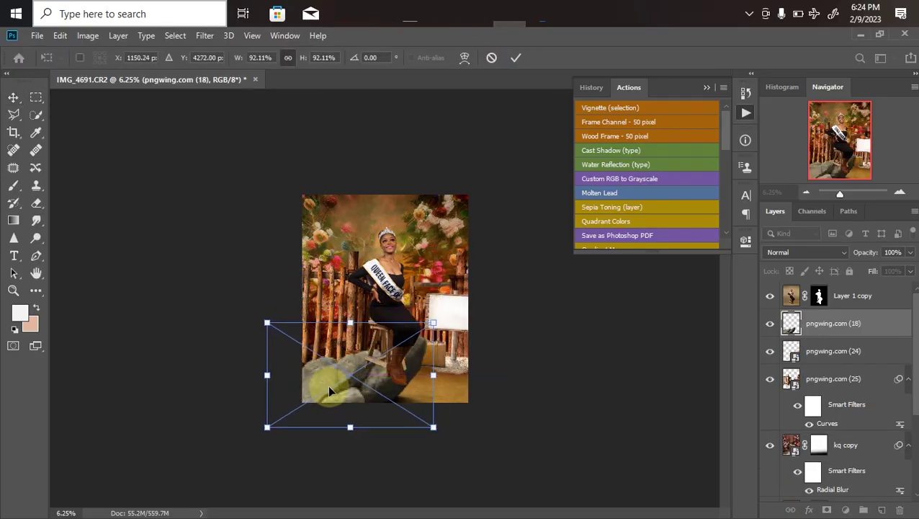
left_click_drag(269, 426, 331, 400)
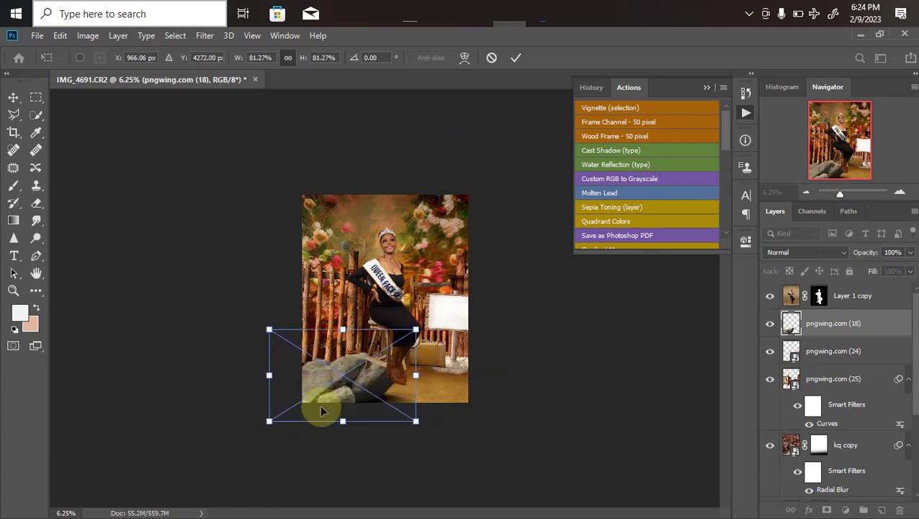
key("Return")
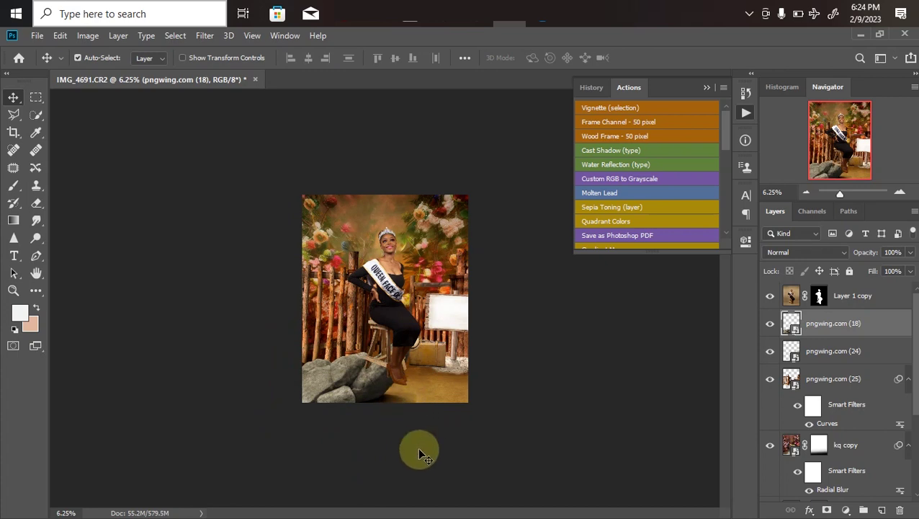
Bring the rocks layer above Layer 1 copy and shift the rocks further left, clear of the woman's shoes.
key("ctrl+plus")
key("ctrl+plus")
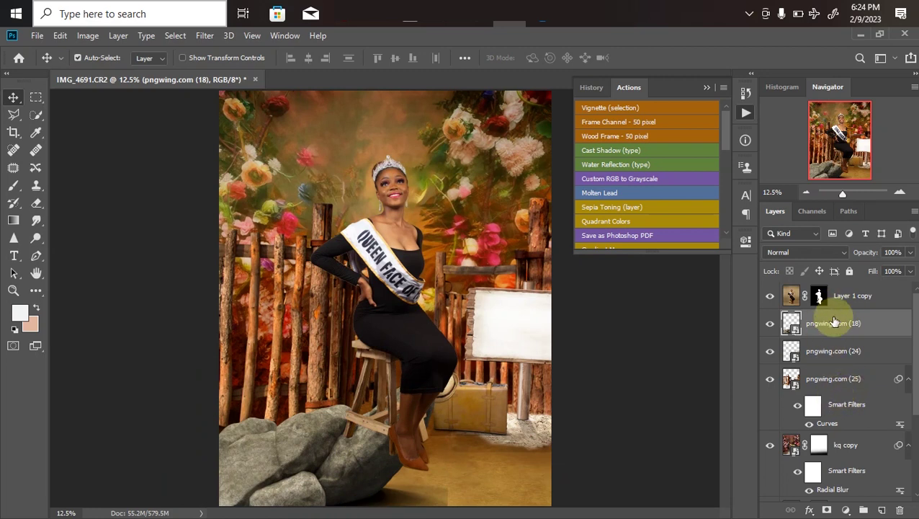
left_click_drag(883, 324, 872, 290)
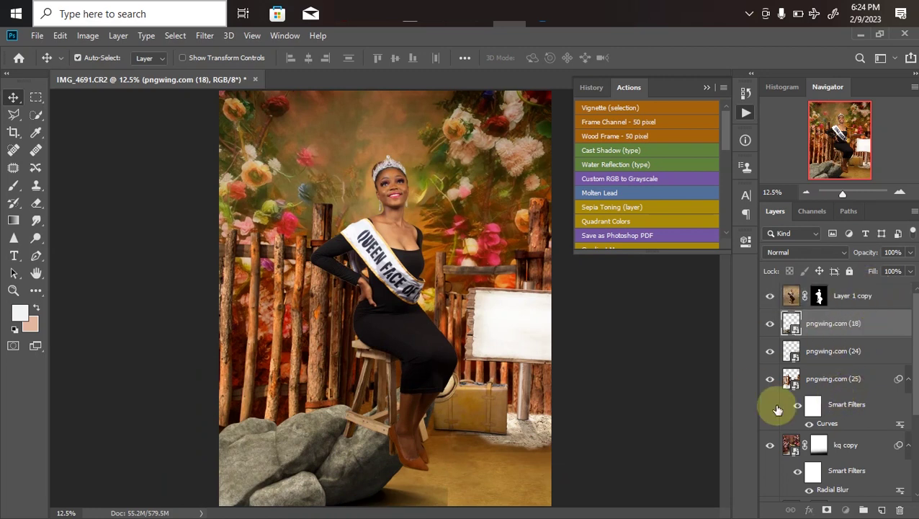
key("ctrl+minus")
key("ctrl+minus")
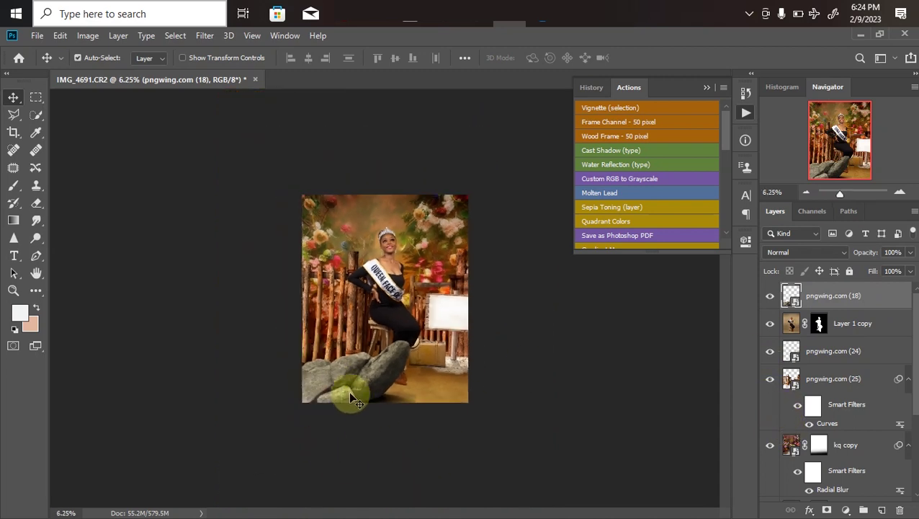
left_click_drag(329, 376, 387, 378)
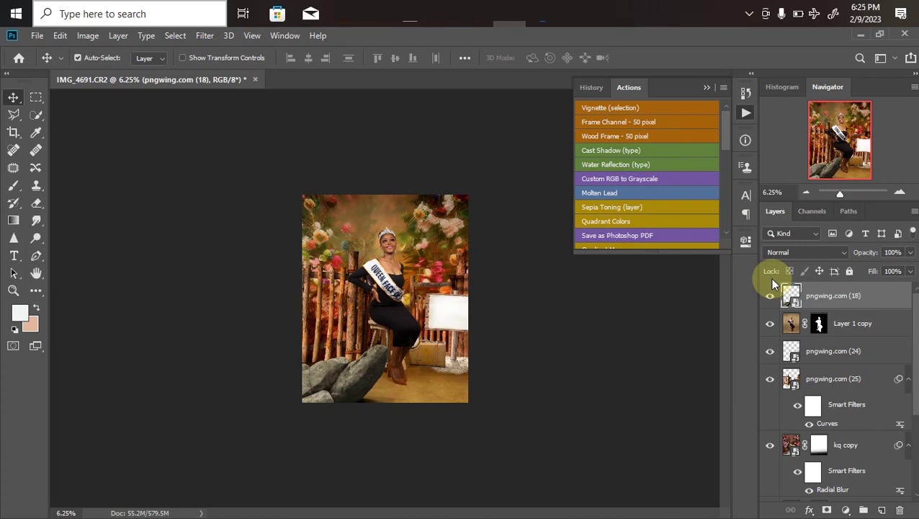
Draw a large elliptical selection centred around the woman's upper body and invert it to select the surrounding picture.
left_click(35, 98)
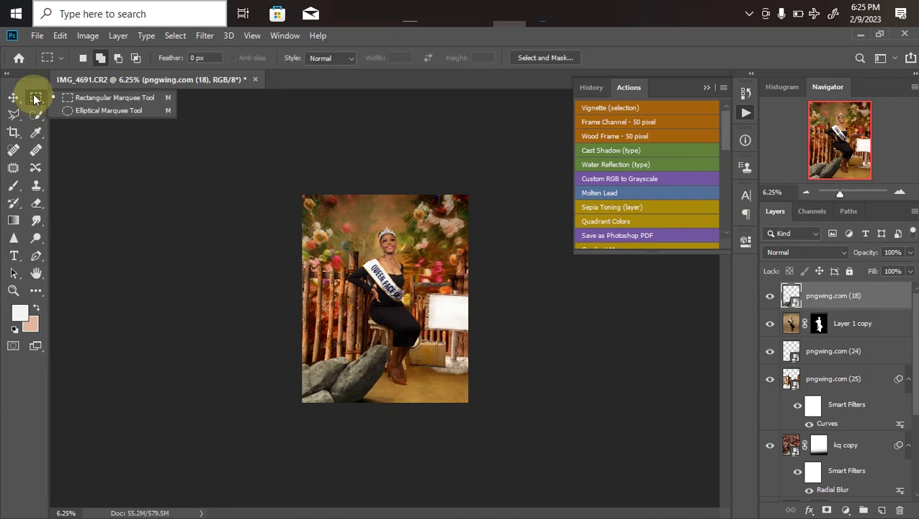
left_click(101, 111)
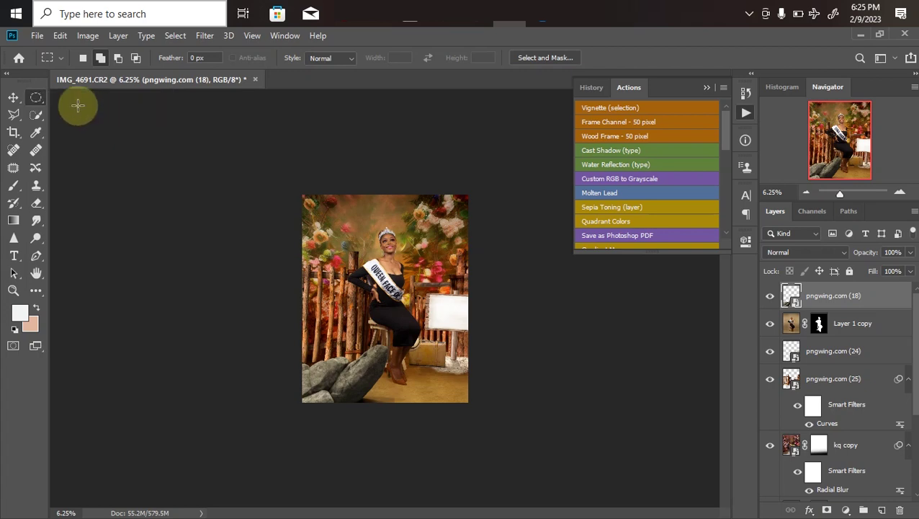
left_click_drag(330, 204, 494, 341)
left_click_drag(421, 295, 407, 294)
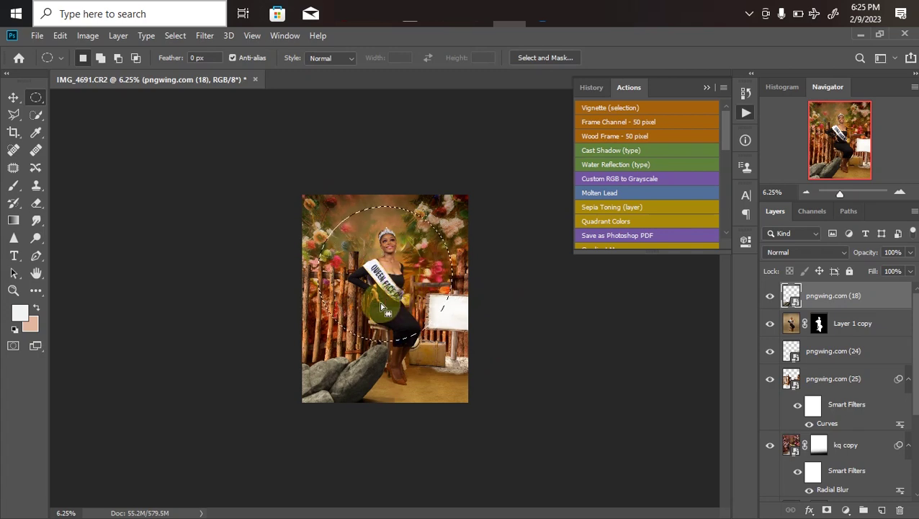
key("ctrl+shift+i")
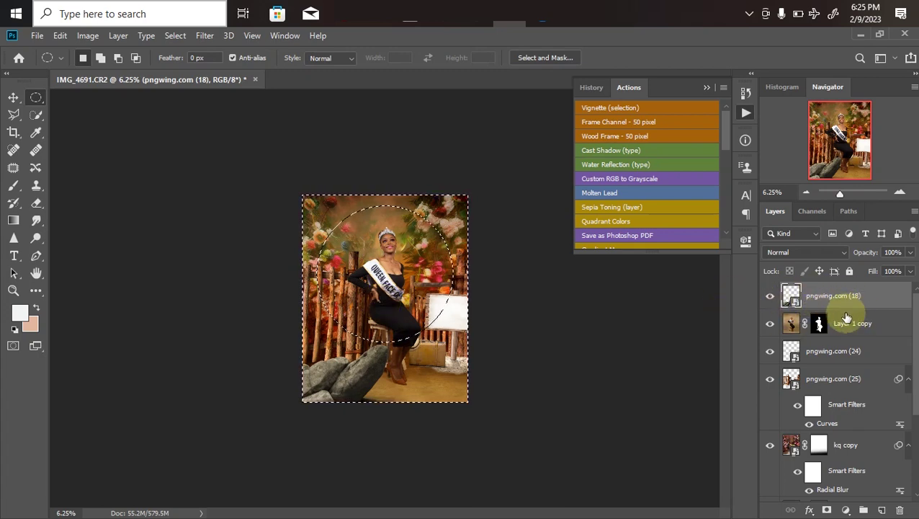
Add a black (000000) Solid Color fill layer over the selected surroundings, above the rocks layer.
left_click(845, 510)
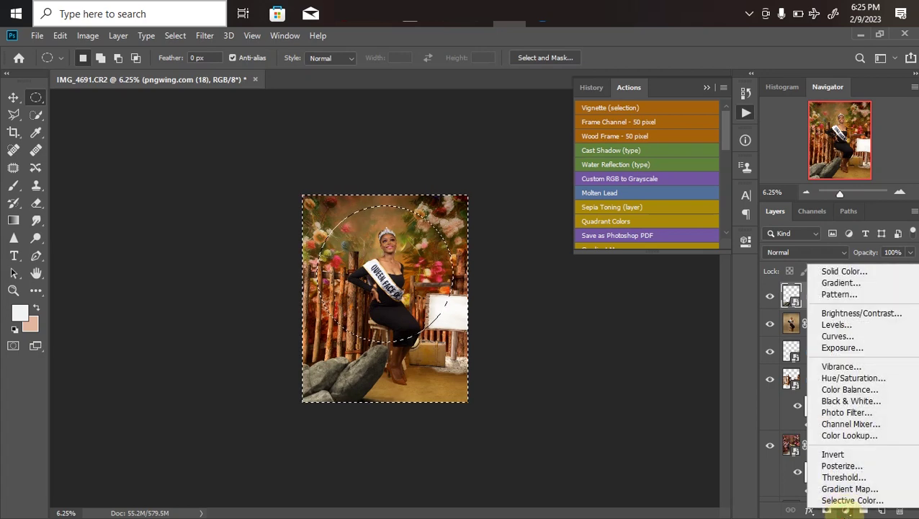
left_click(850, 274)
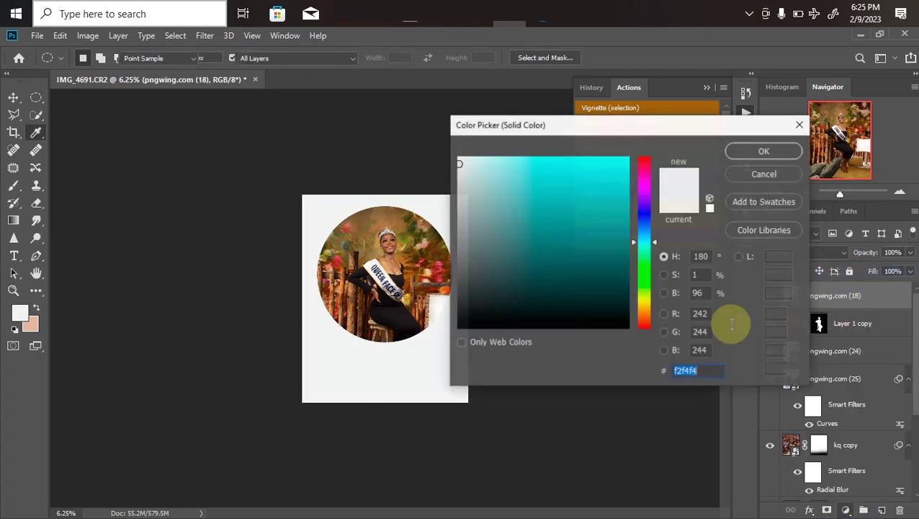
type("000000")
key("Return")
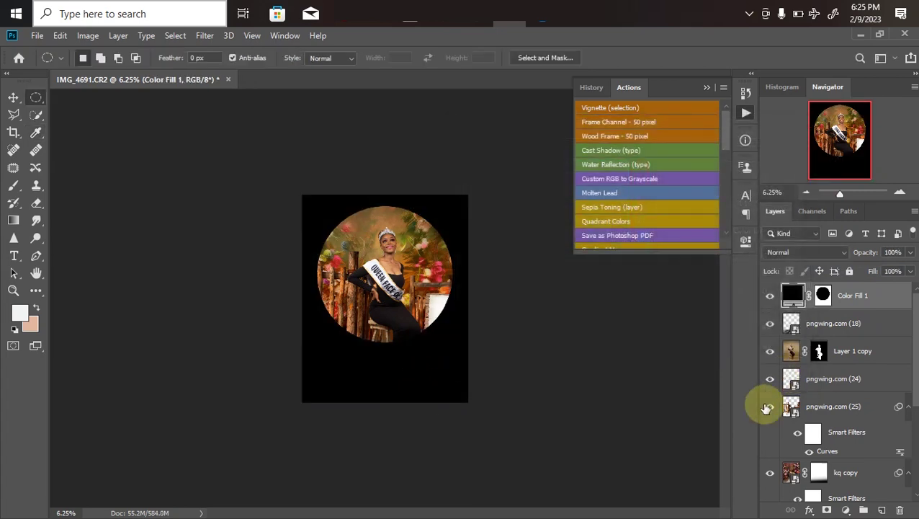
Feather the black fill layer's mask to 772.7 px and lower the layer's opacity to 24% for a soft vignette.
left_click(823, 296)
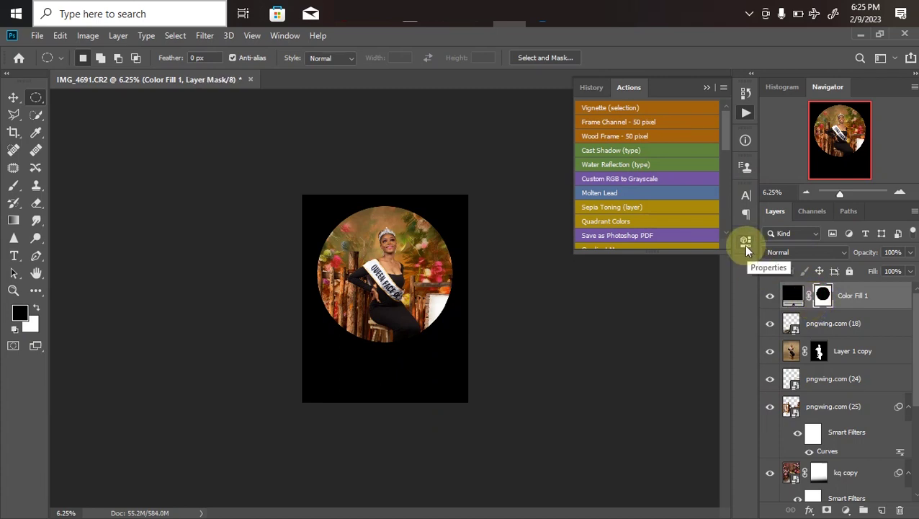
left_click(747, 245)
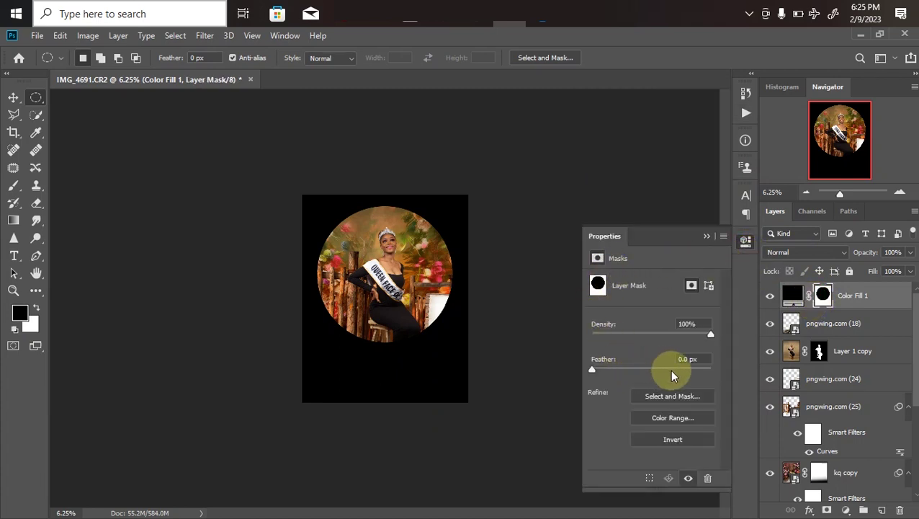
left_click_drag(696, 369, 705, 371)
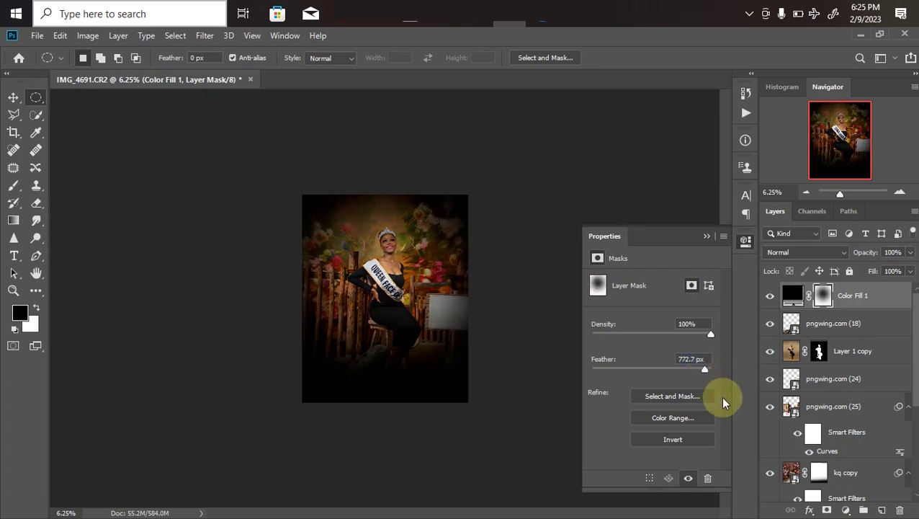
key("Return")
left_click(910, 252)
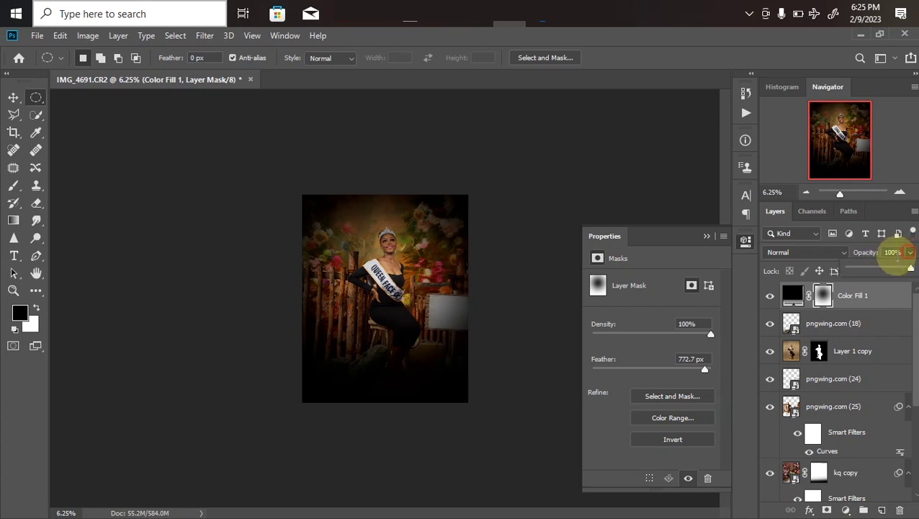
left_click_drag(871, 266, 864, 276)
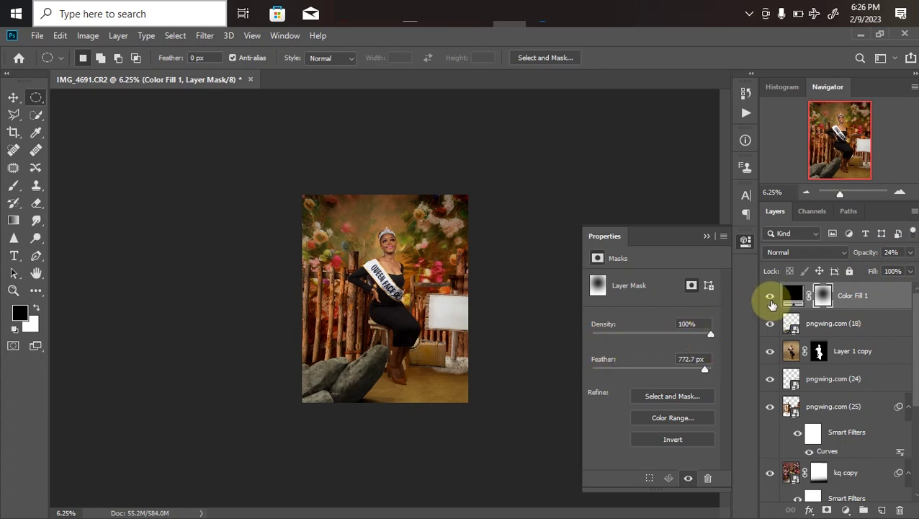
Compare the scene with and without the black vignette layer at closer and wider zoom levels.
left_click(771, 297)
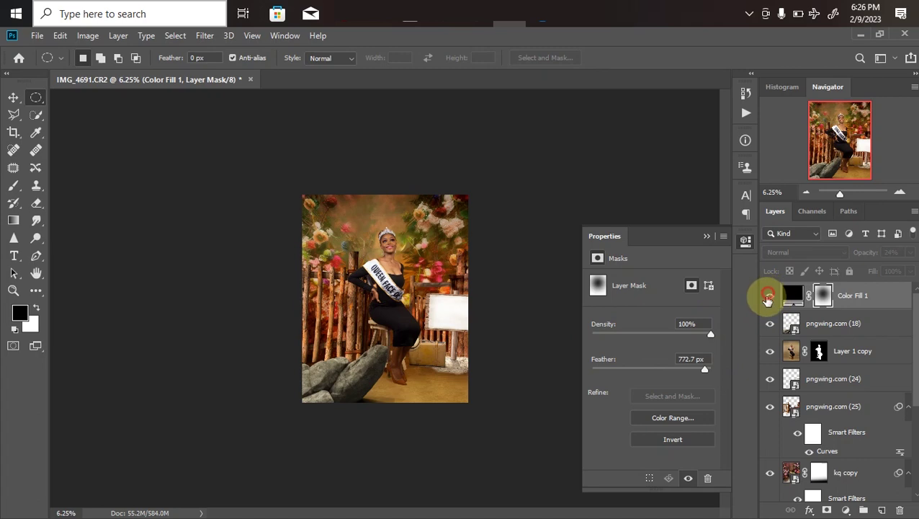
left_click(771, 297)
key("ctrl+plus")
key("ctrl+plus")
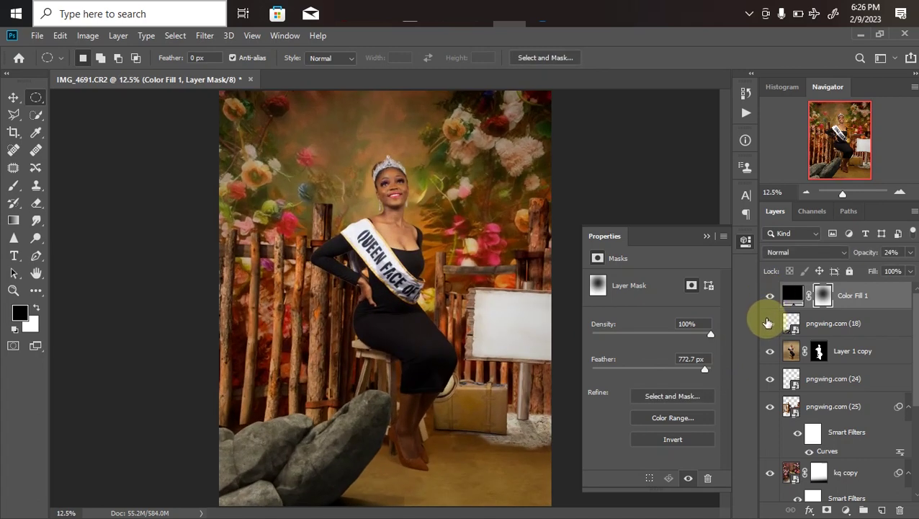
left_click(768, 304)
key("ctrl+minus")
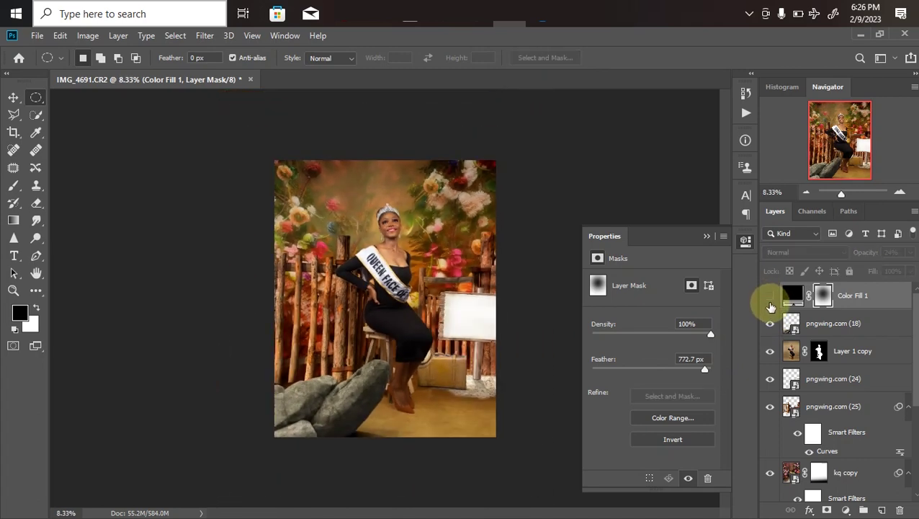
left_click(770, 298)
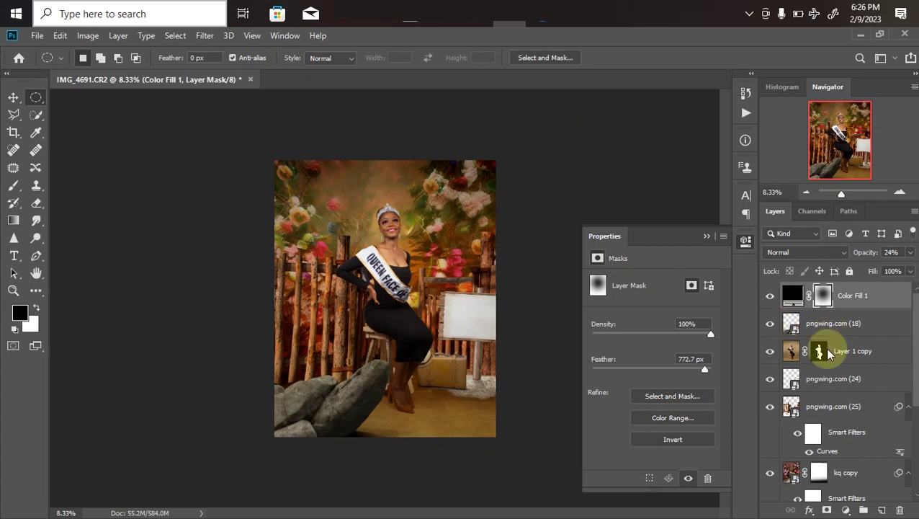
Add a Color Lookup adjustment above the vignette layer using the mela chocolate.CUBE 3DLUT file.
left_click(846, 510)
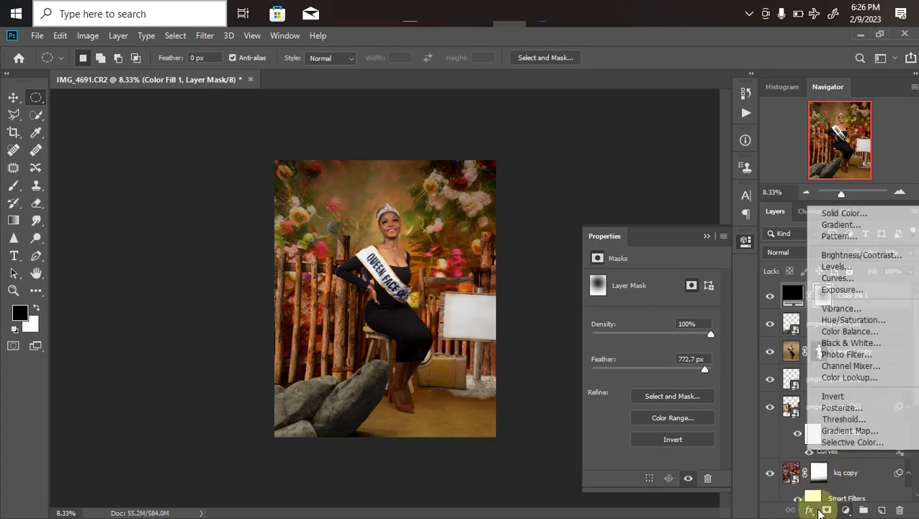
left_click(830, 379)
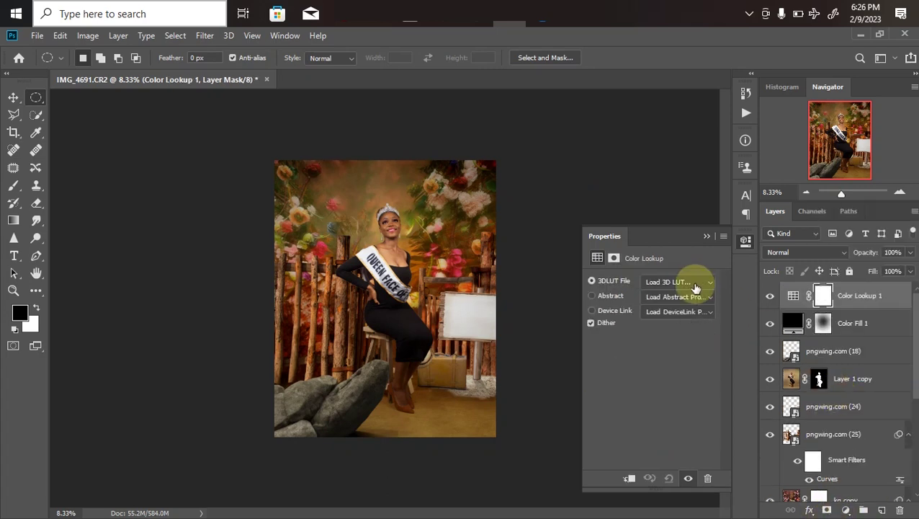
left_click(692, 282)
left_click_drag(831, 210, 827, 394)
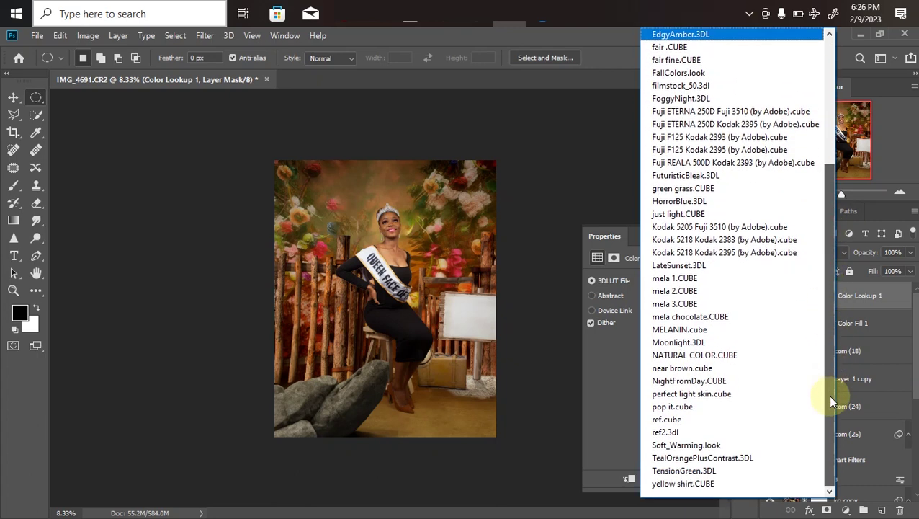
left_click(677, 317)
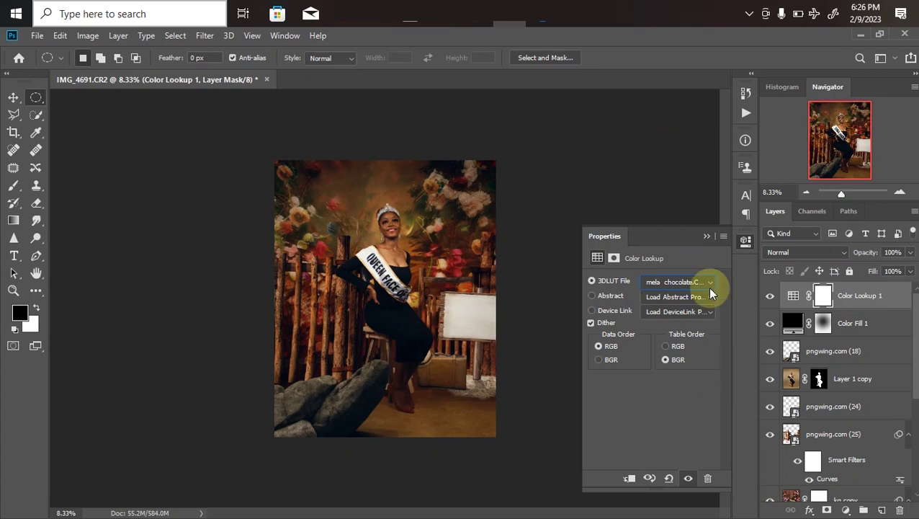
Add a second Color Lookup adjustment on top using the NATURAL COLOR.CUBE 3DLUT file.
left_click(847, 510)
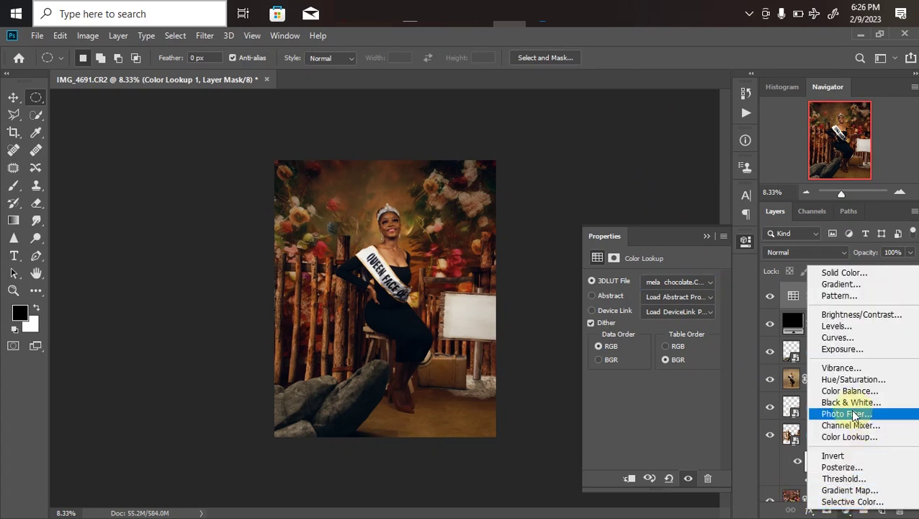
left_click(855, 436)
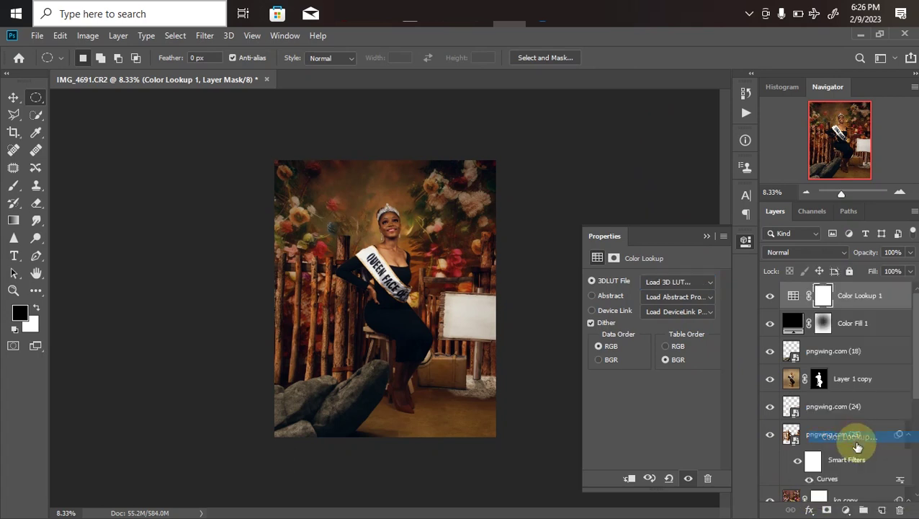
left_click(683, 283)
left_click_drag(828, 285, 811, 411)
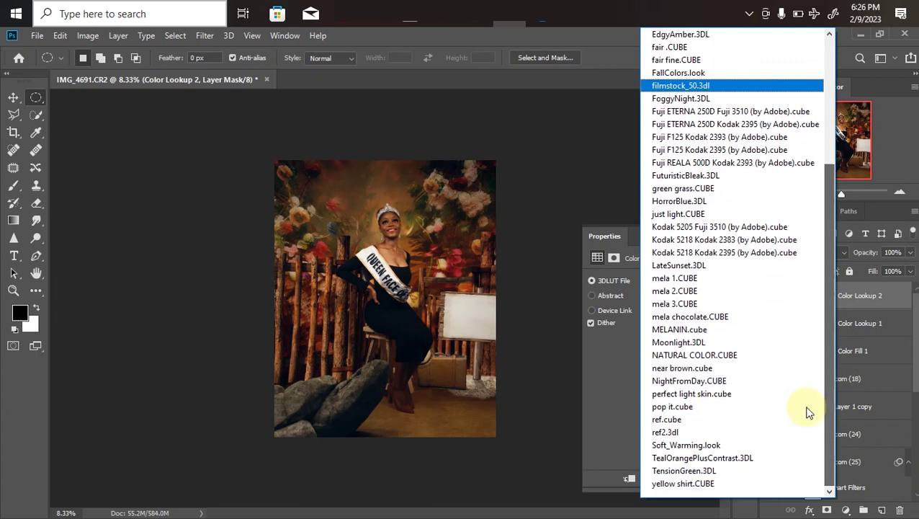
left_click(688, 355)
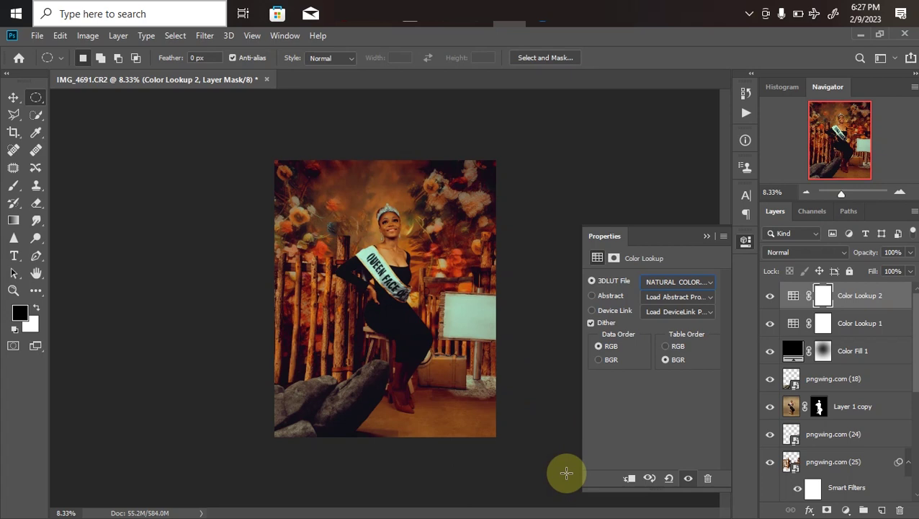
Reduce the NATURAL COLOR lookup layer's opacity to 48% and check the grade up close and zoomed out.
left_click(910, 252)
left_click_drag(909, 266, 870, 268)
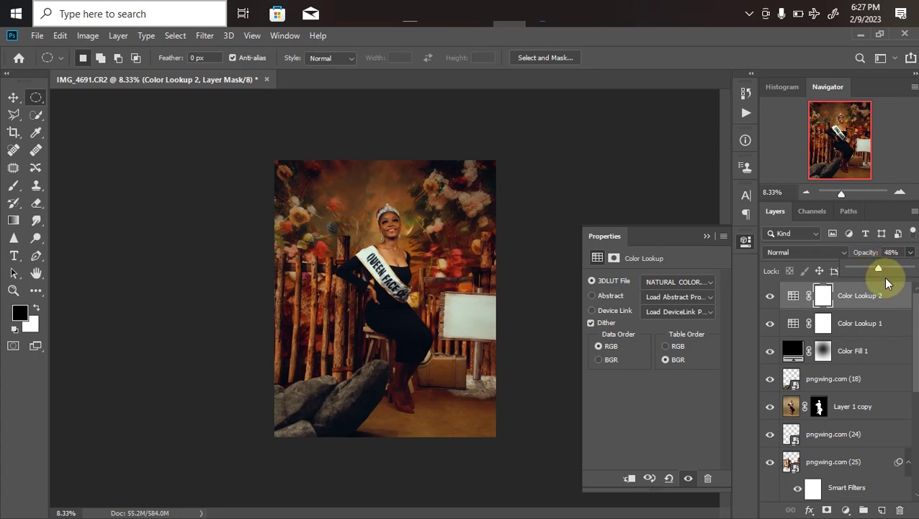
key("ctrl+equal")
key("ctrl+equal")
key("ctrl+minus")
key("ctrl+minus")
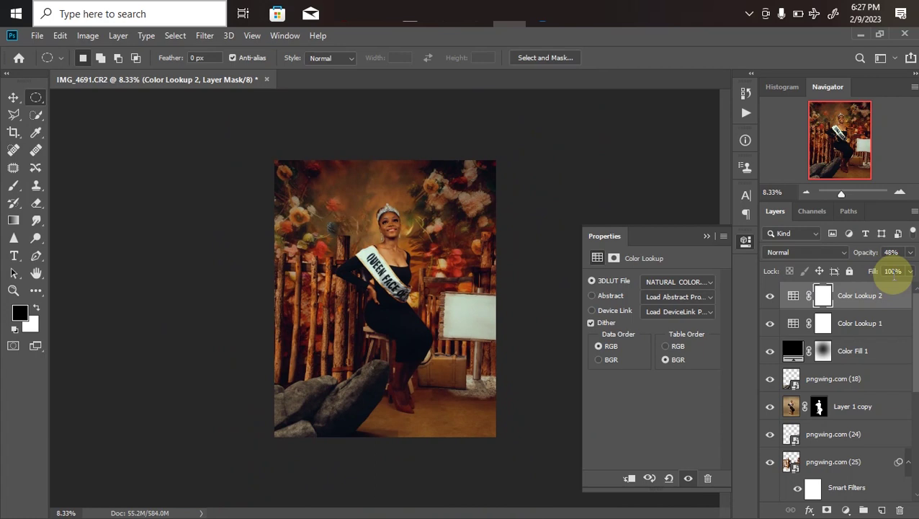